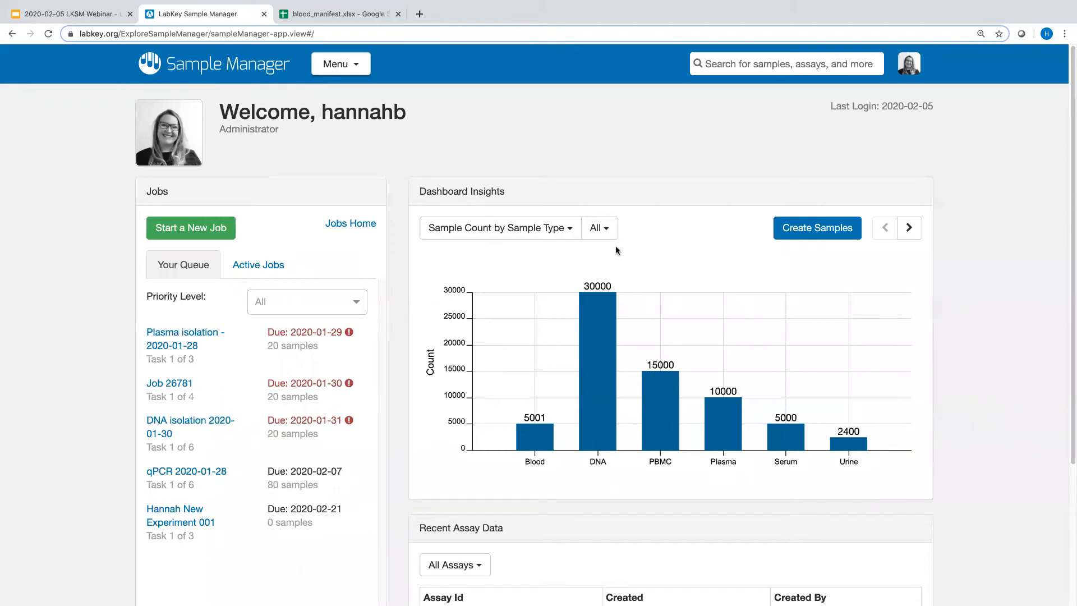
Step: Advance the sample count chart through its time ranges to Today, and switch the chart to Assay Run Count by Assay
click(913, 234)
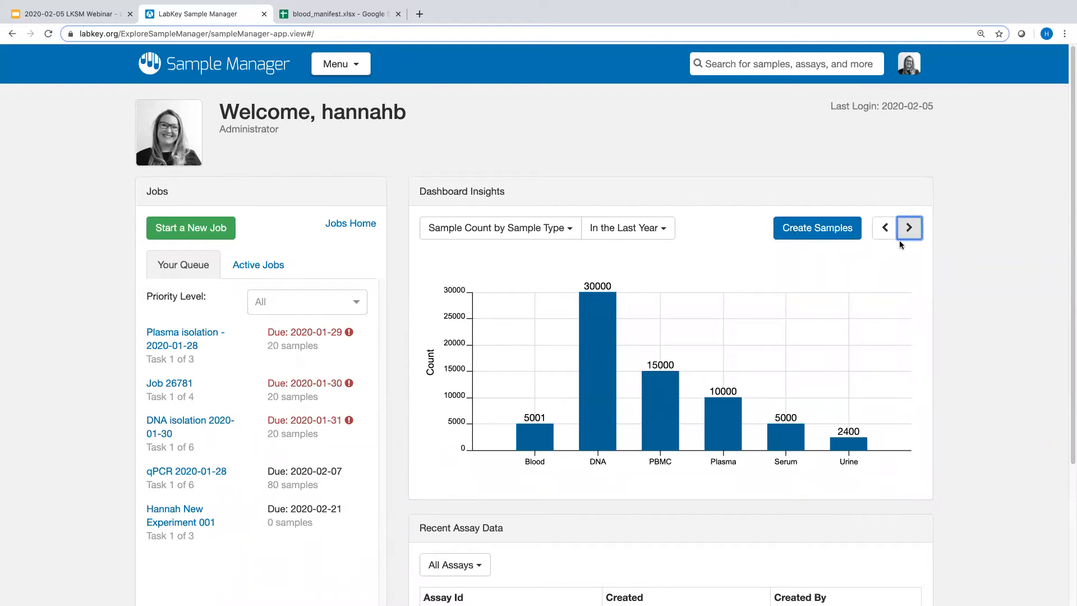
click(910, 235)
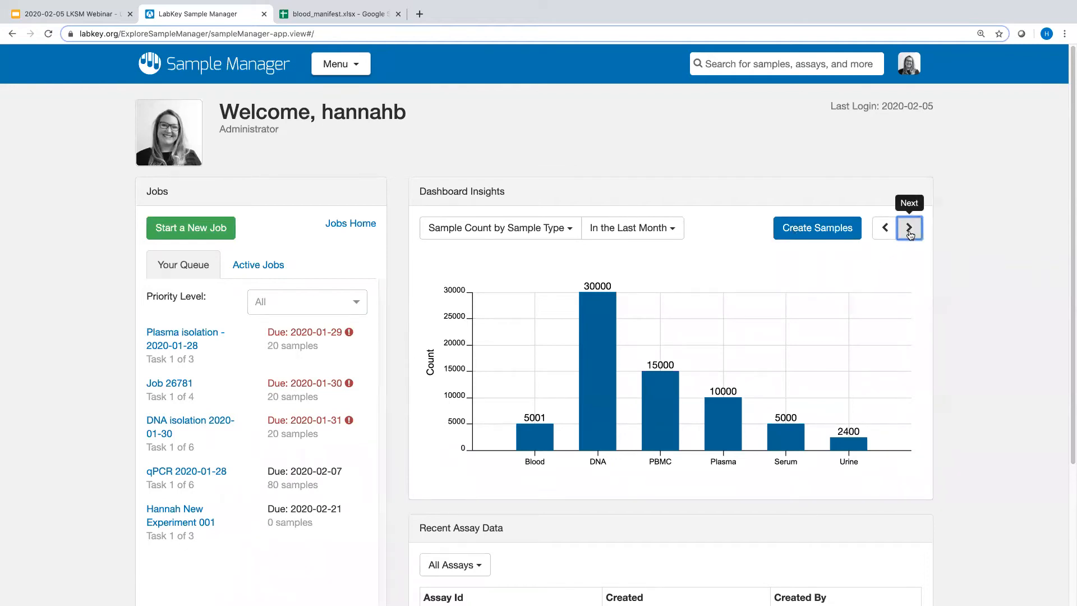
click(910, 235)
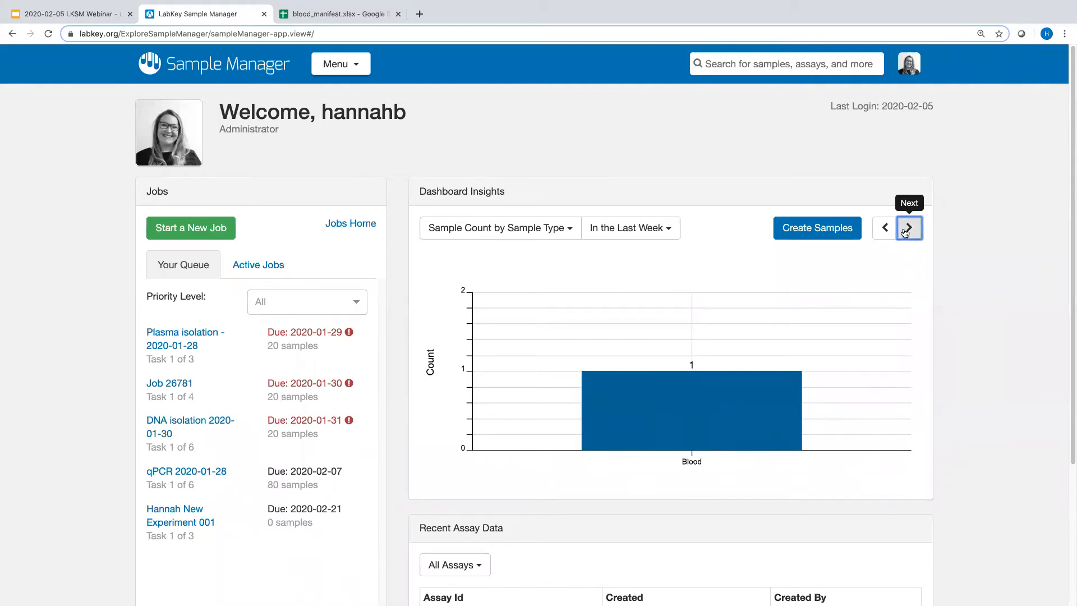
click(908, 231)
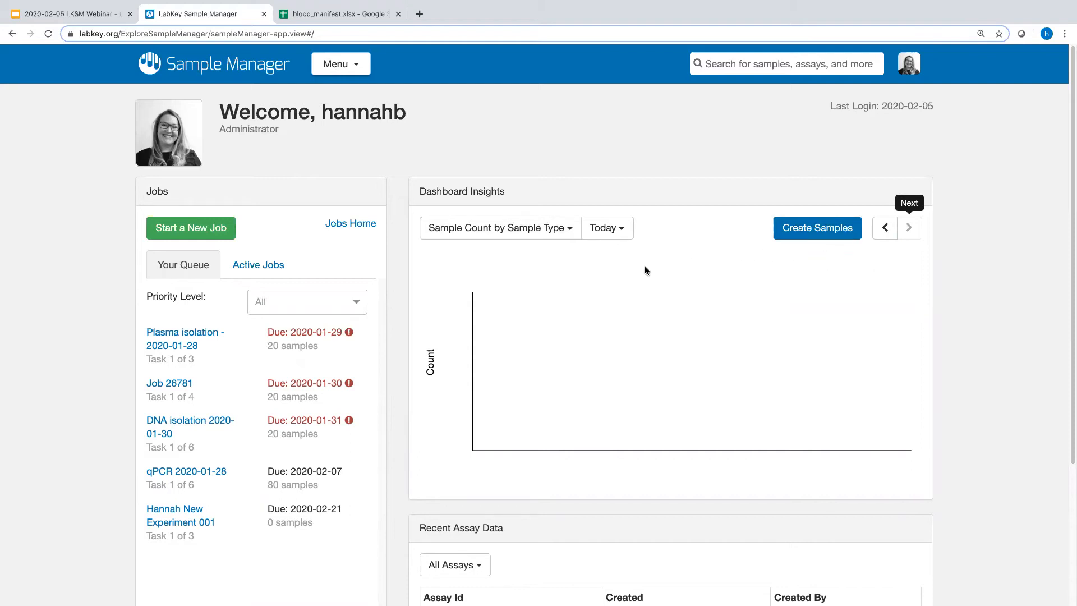
click(558, 231)
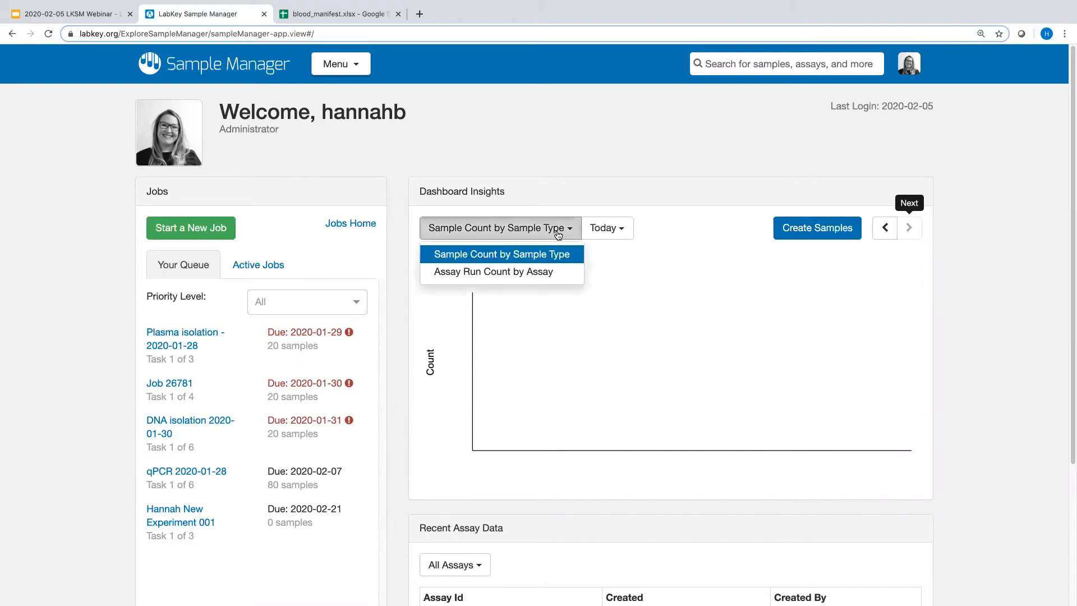
click(537, 271)
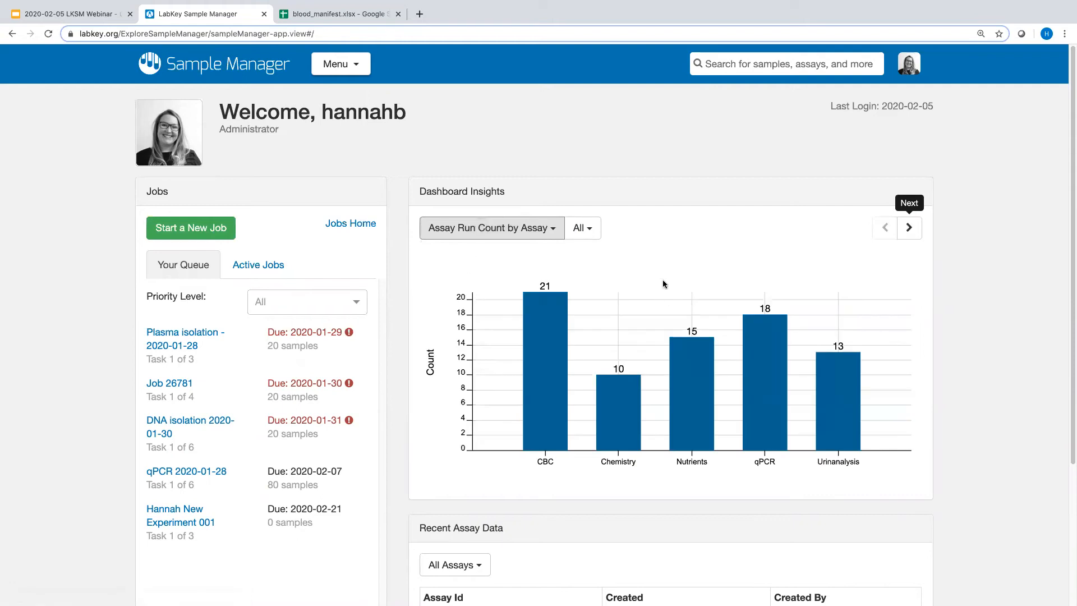
Step: Filter the recent assay data on the dashboard to the CBC assay
scroll(662, 281, down, 3)
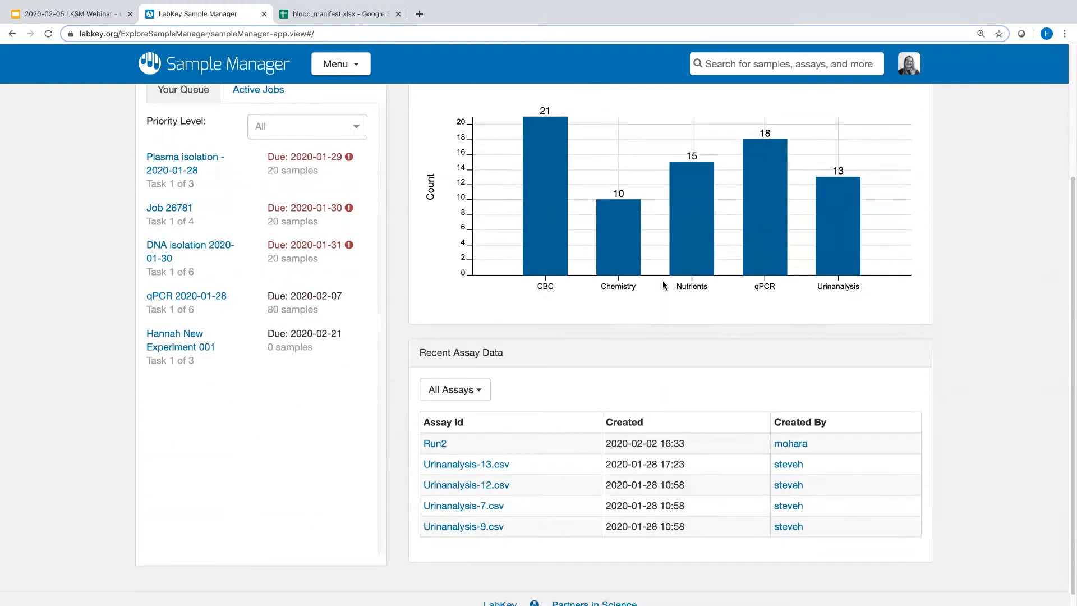
scroll(662, 285, down, 1)
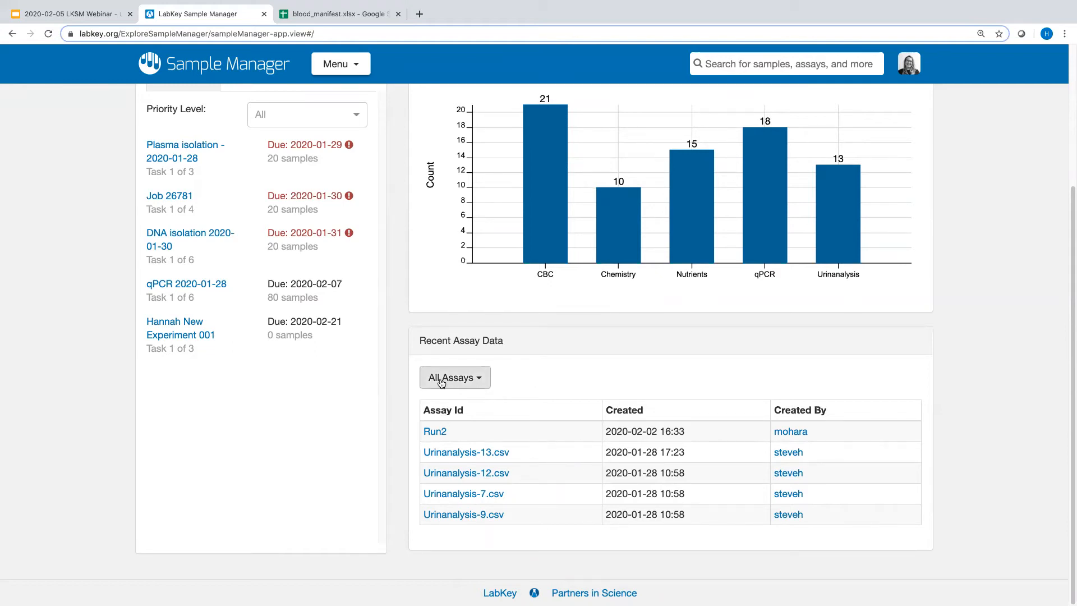
click(441, 382)
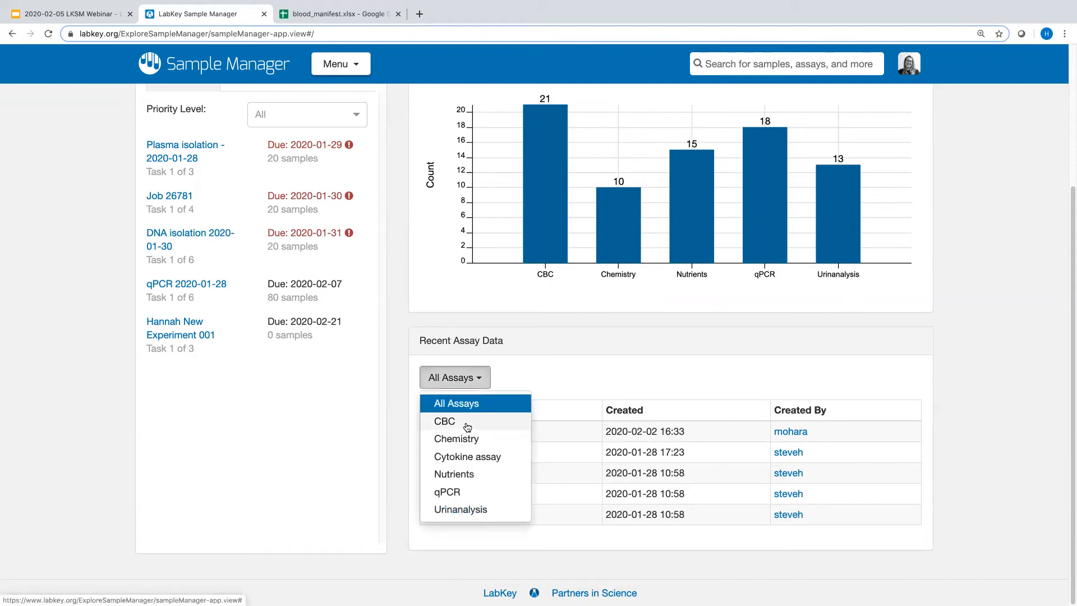
click(467, 425)
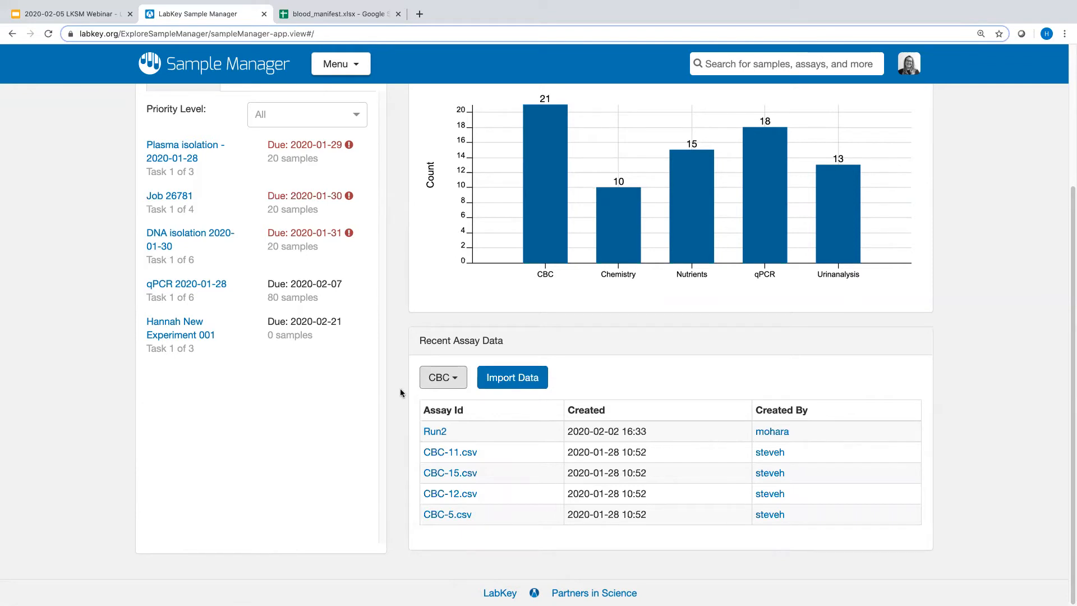
Step: Filter your job queue by Urgent priority, and switch the filter to Medium priority
scroll(401, 392, up, 1)
scroll(400, 392, up, 4)
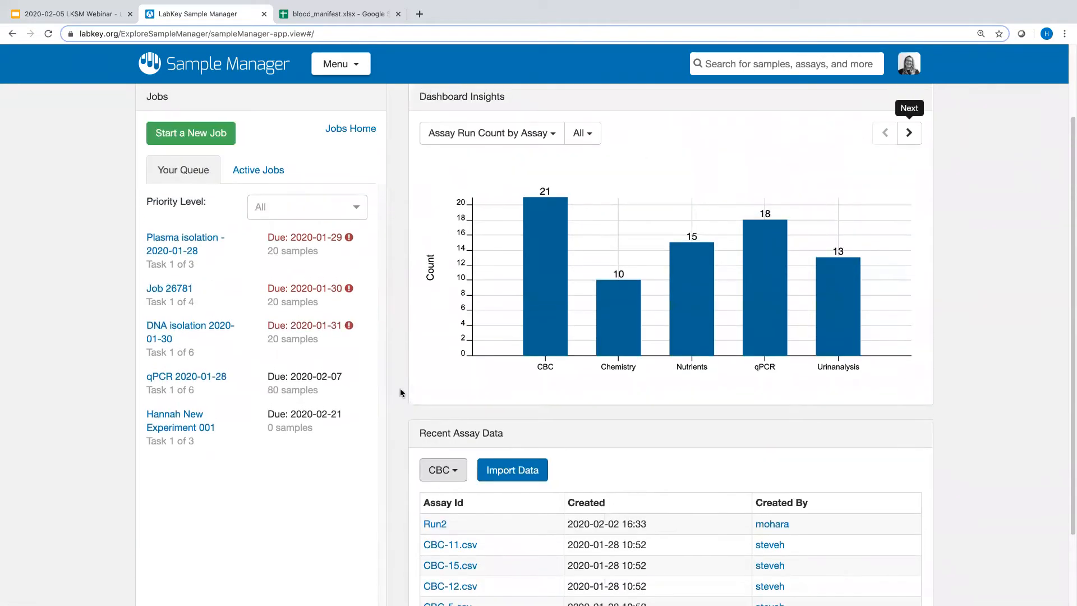
scroll(399, 392, up, 3)
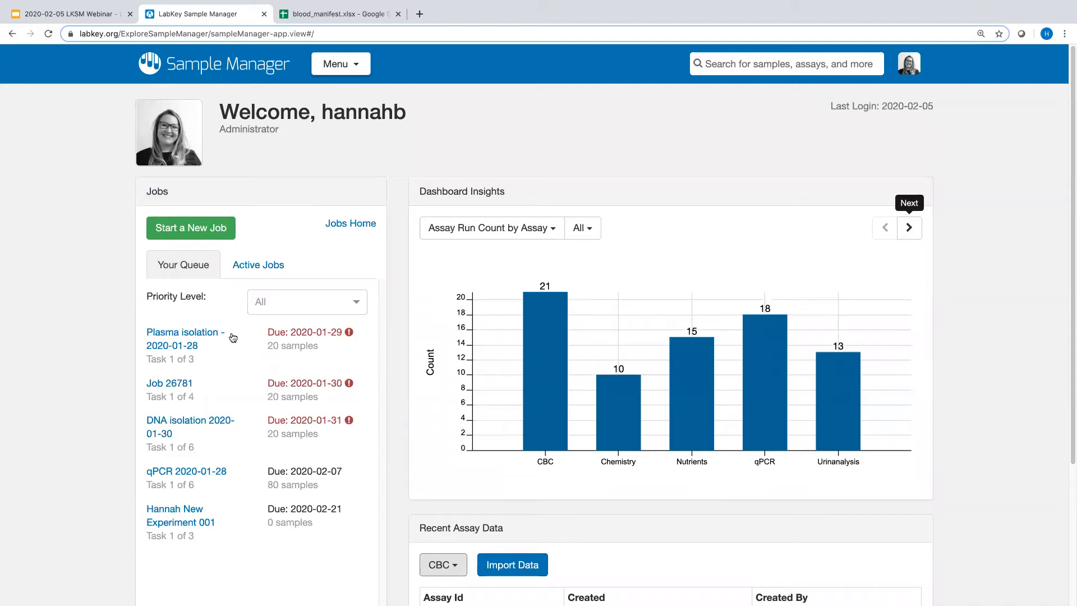
click(285, 301)
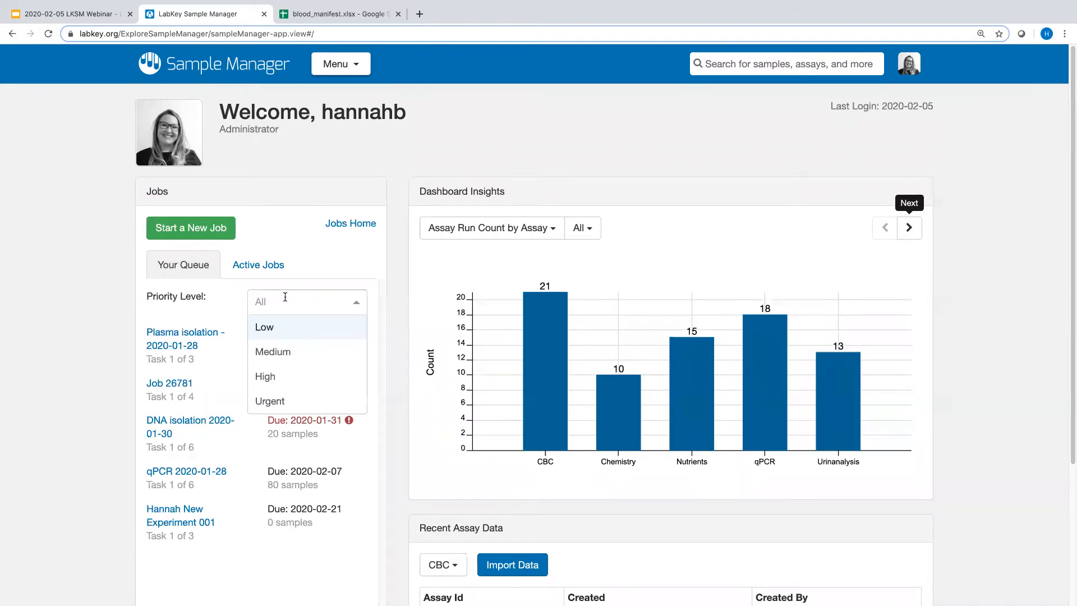
click(288, 399)
click(298, 299)
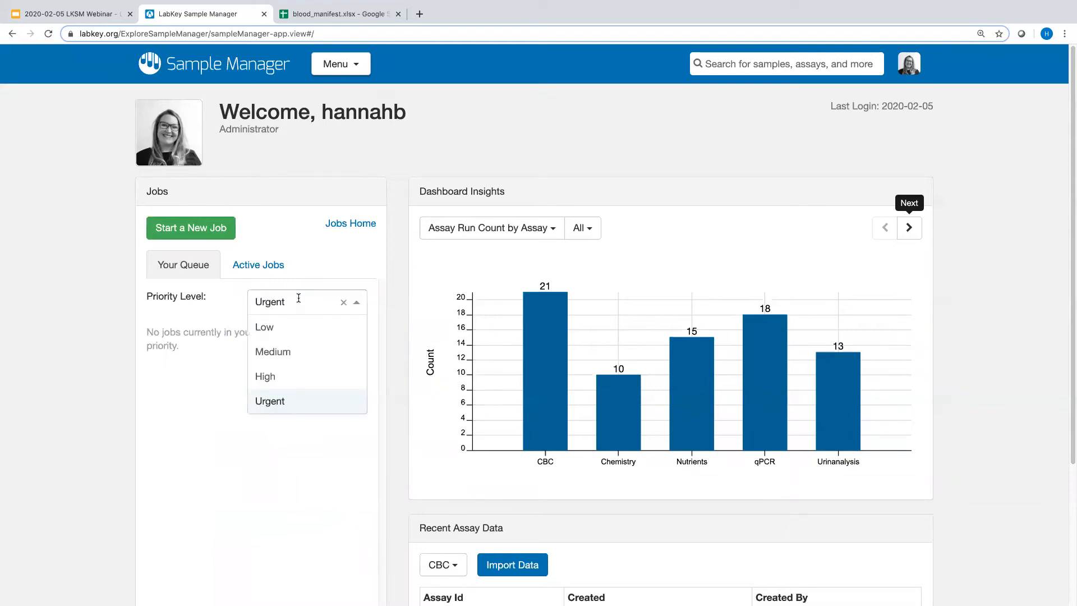
click(290, 356)
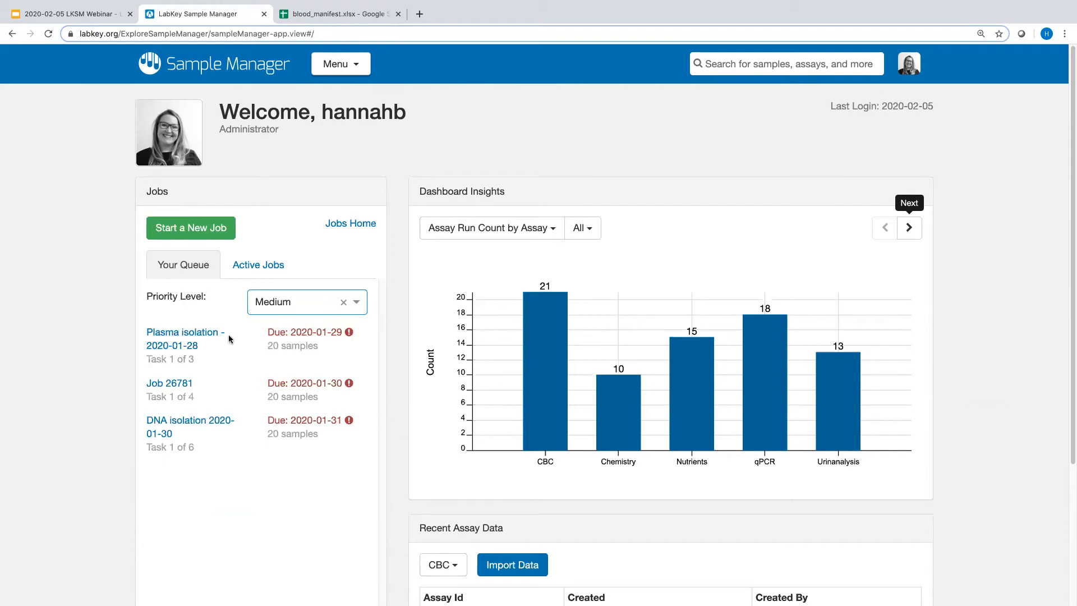
Step: Show all active jobs on the dashboard and look through the list with its assignees and due dates
click(247, 274)
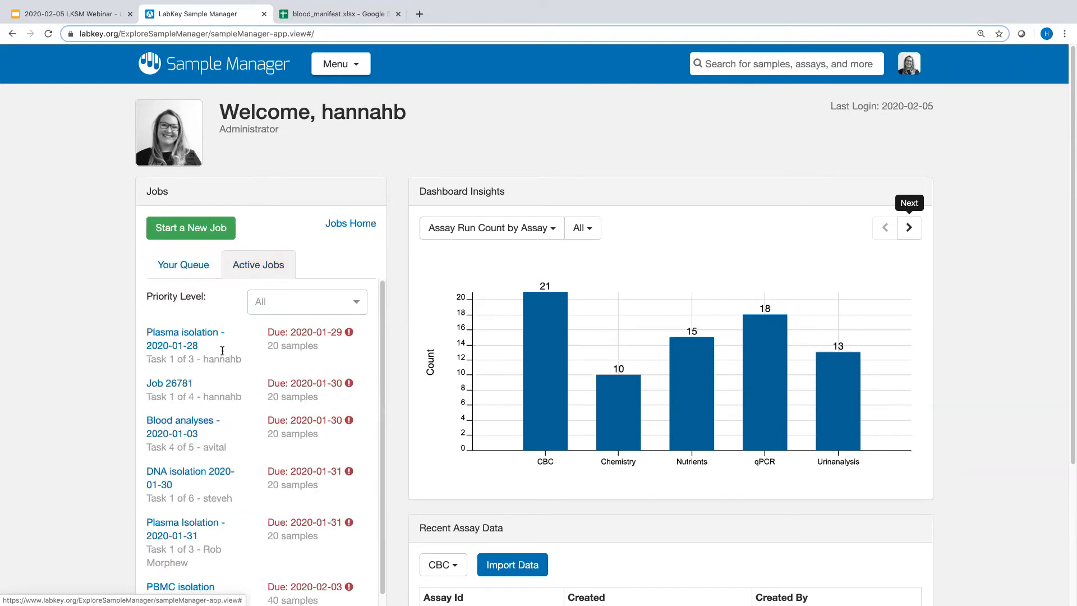
scroll(222, 351, down, 5)
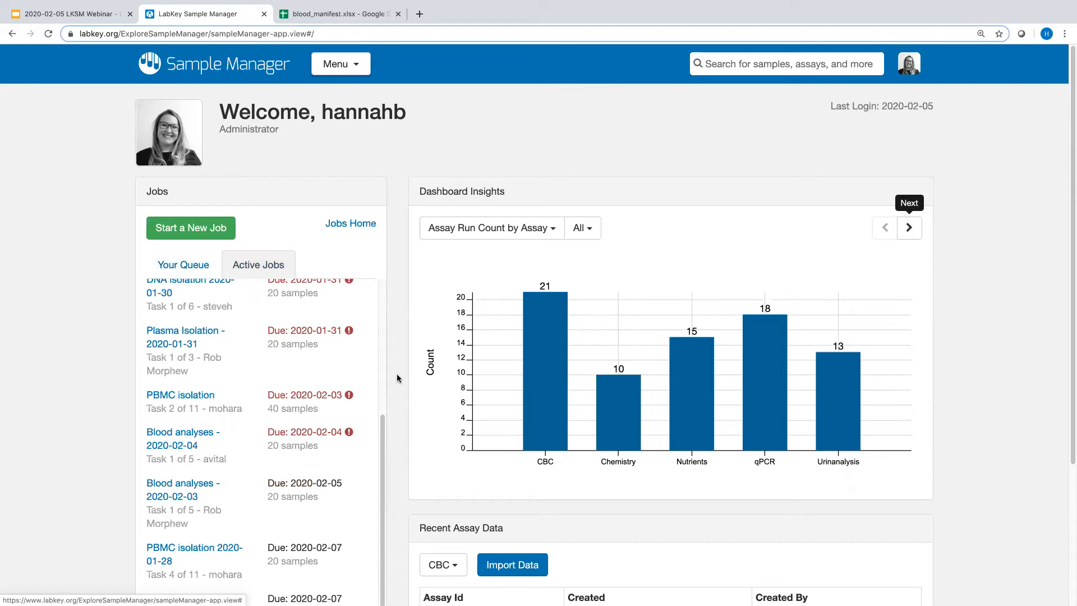
scroll(336, 357, up, 5)
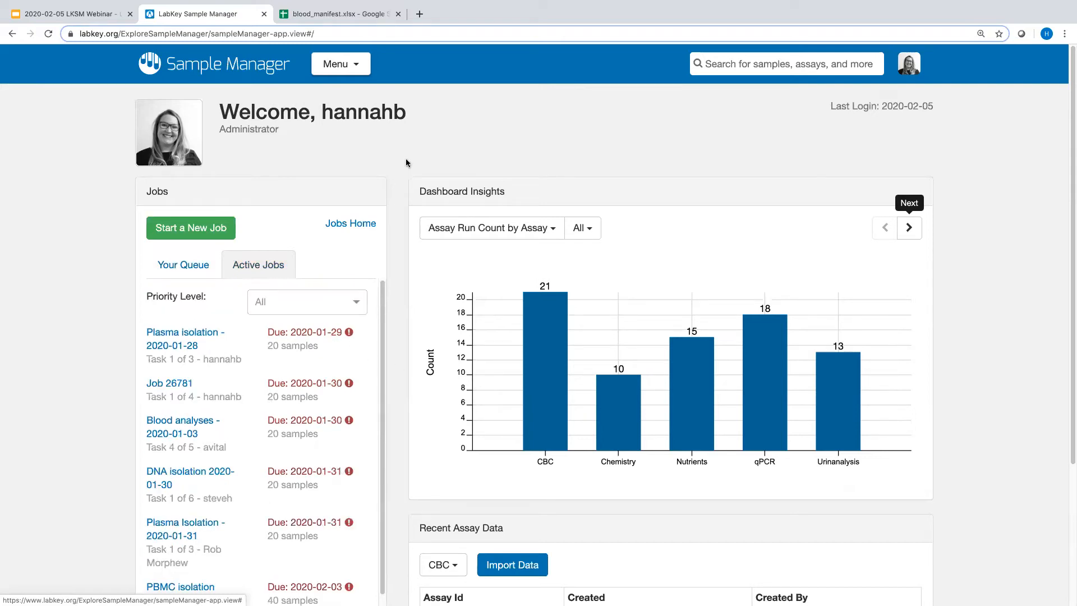
Step: From the sample types overview, start a new sample type named Dirt with the description "Webinar demo samples"
click(364, 65)
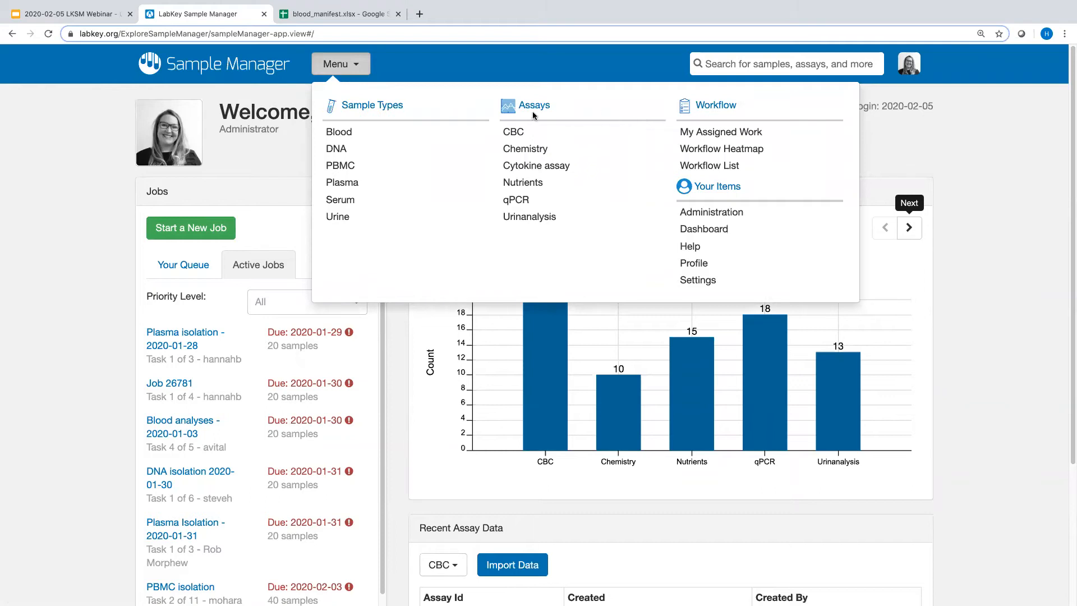
click(360, 107)
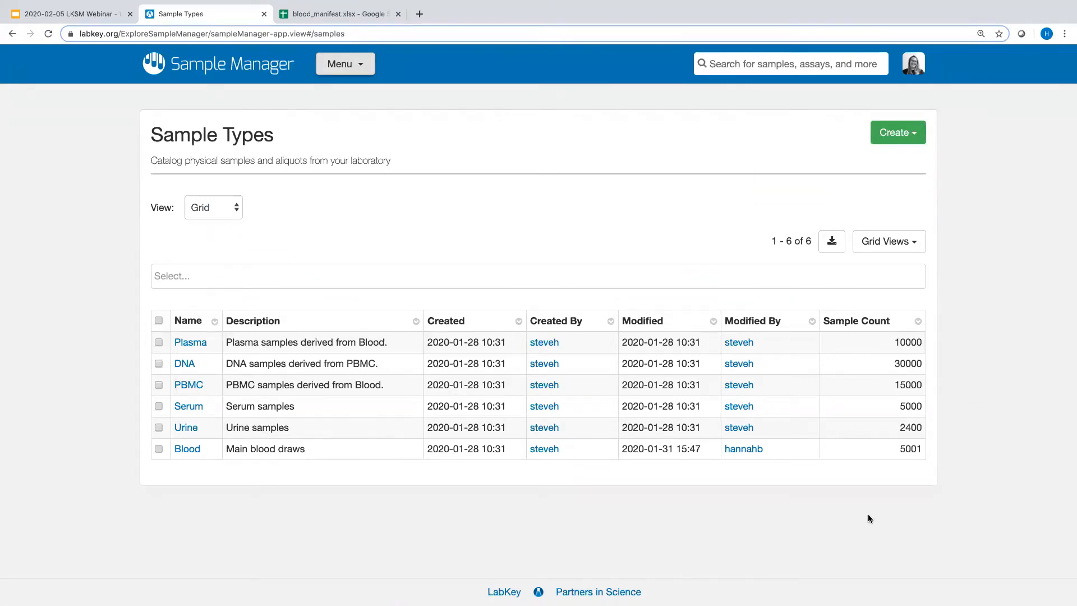
click(905, 137)
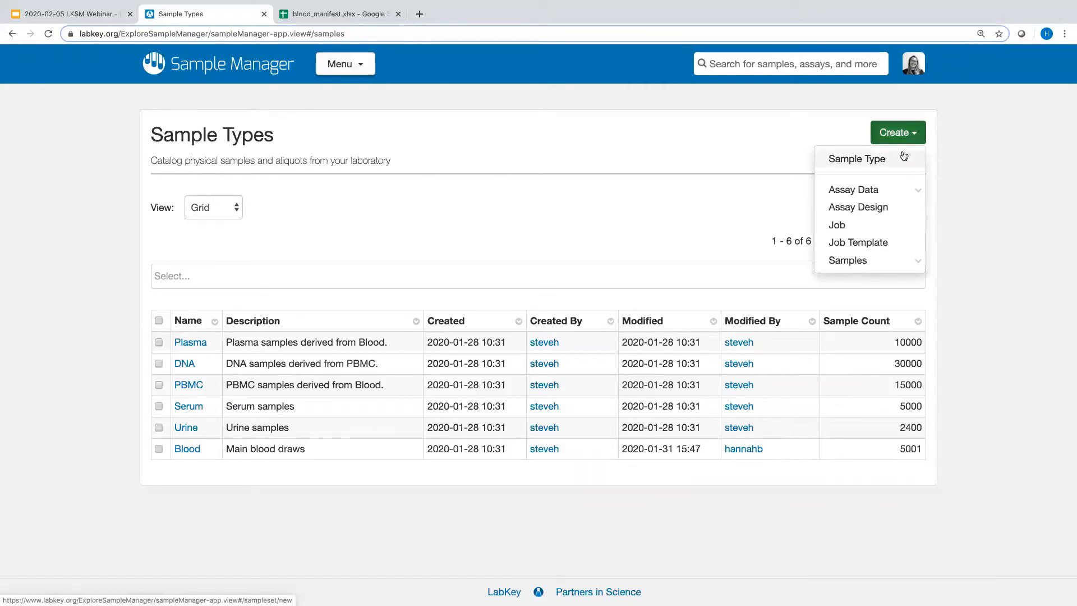
click(903, 156)
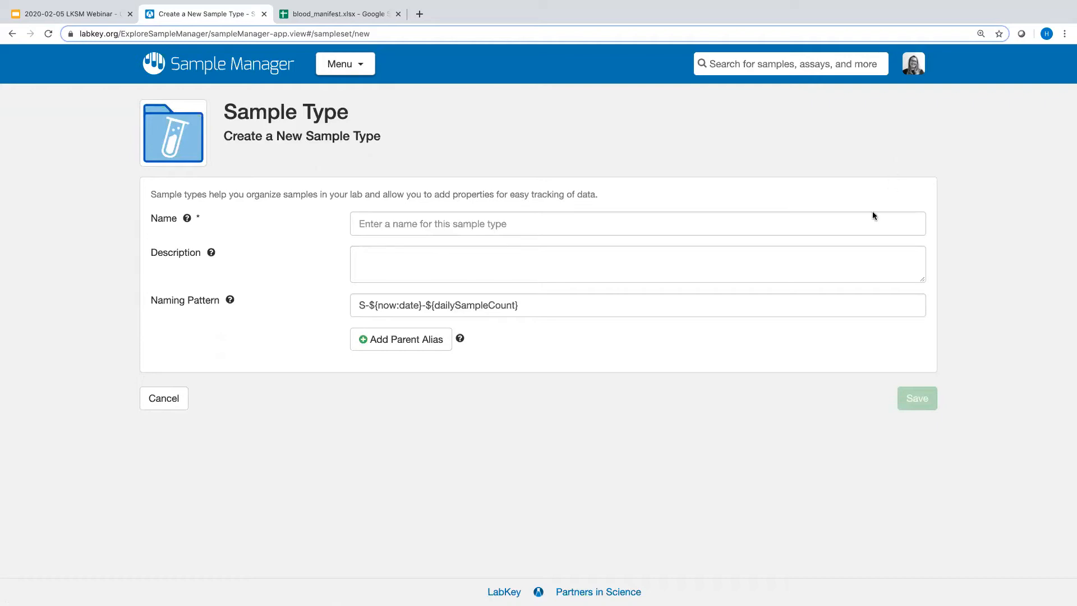
click(864, 227)
text(Dirt)
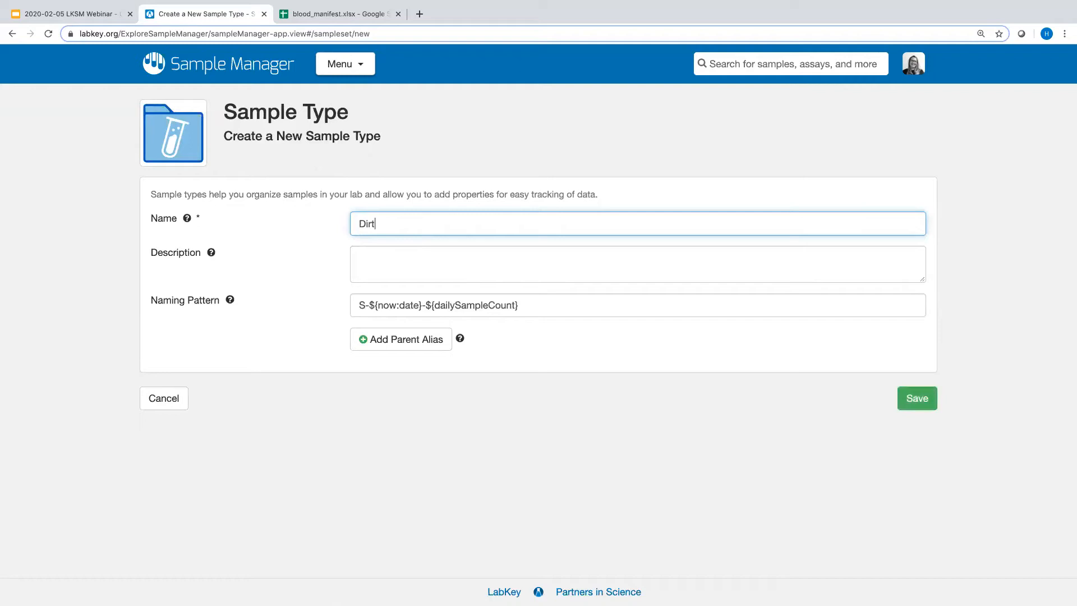
key(Tab)
text(Webinar)
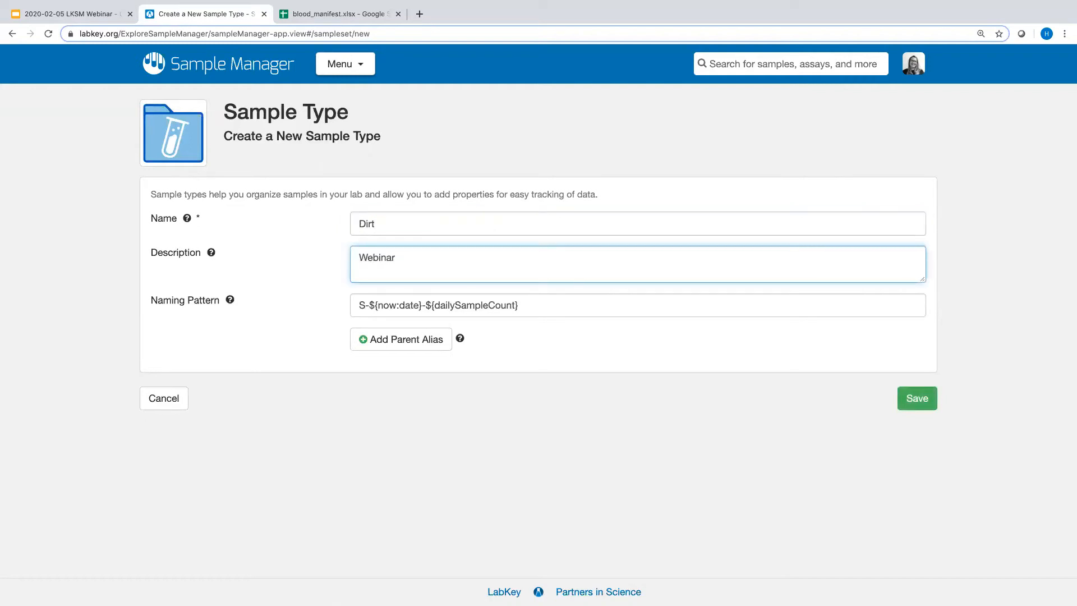
text( demo samples)
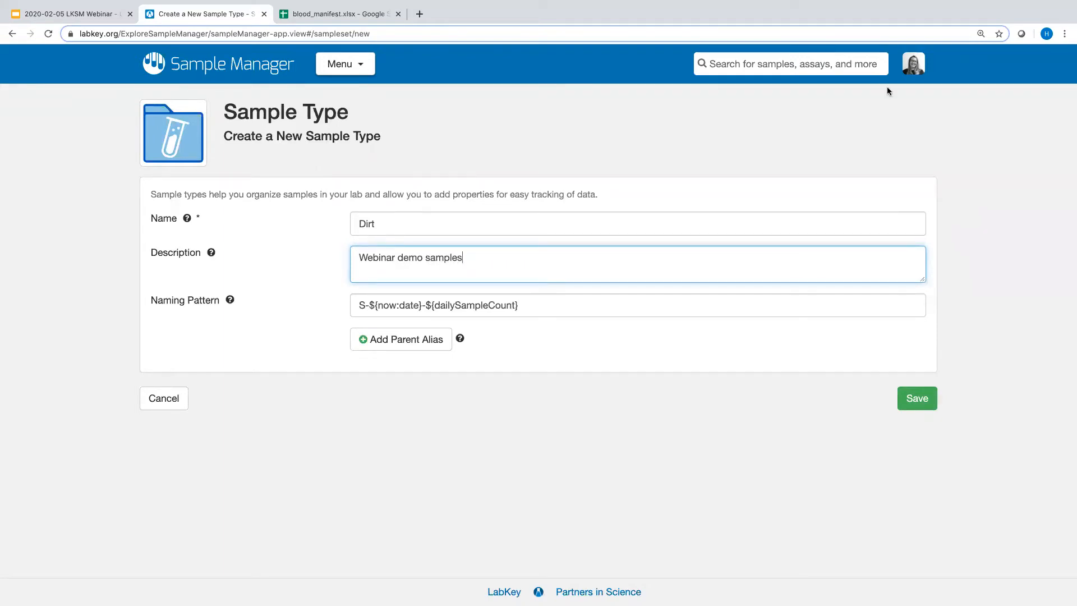
Step: Set the naming pattern to Dirt-${now:date}-${dailySampleCount} and save the new sample type
click(364, 303)
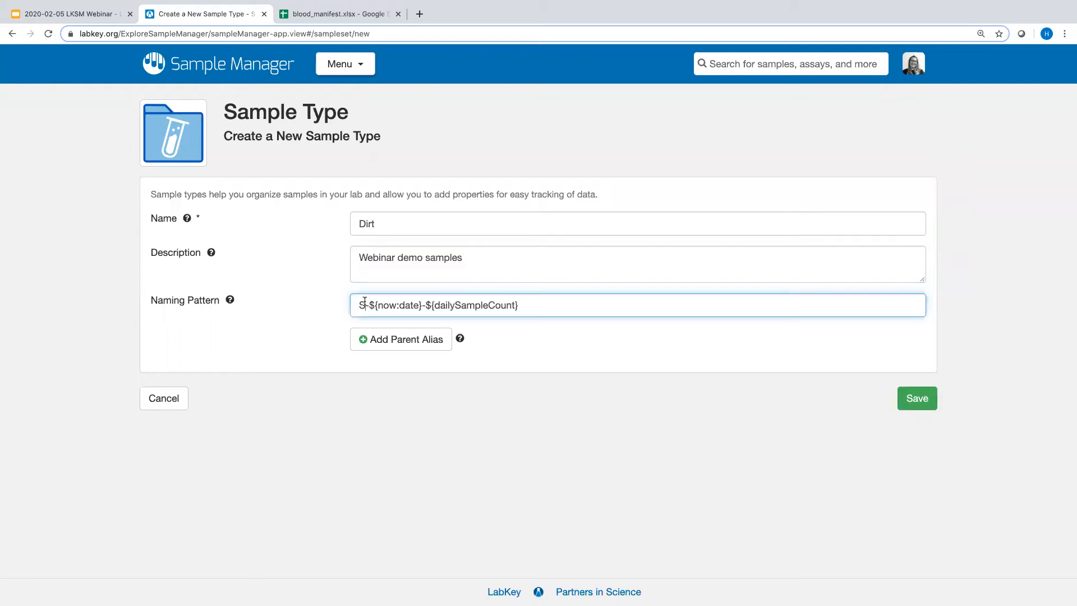
key(shift+Left)
text(Dirt)
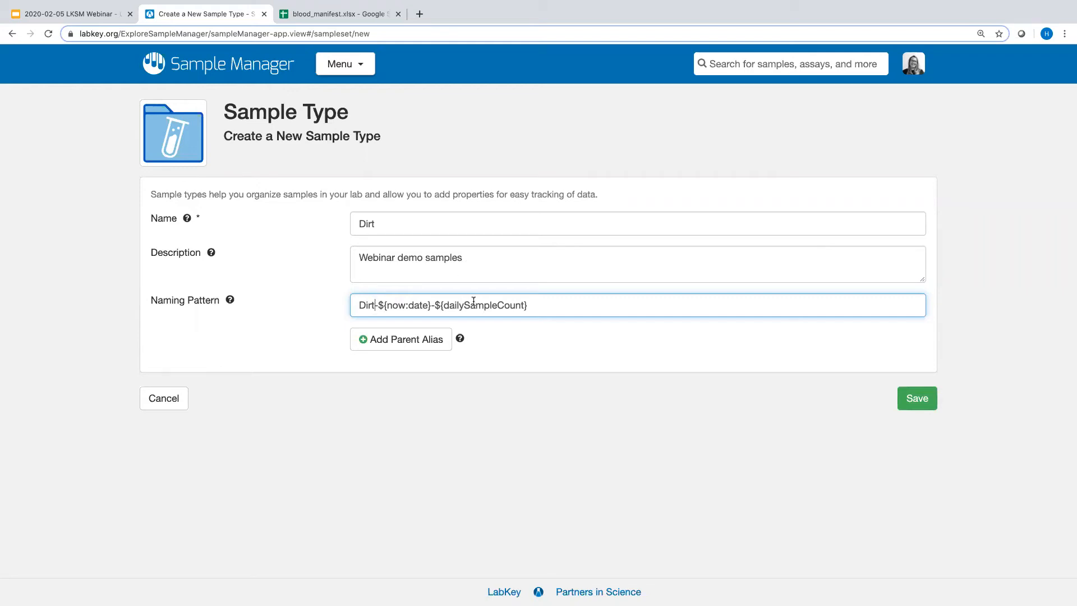
click(920, 398)
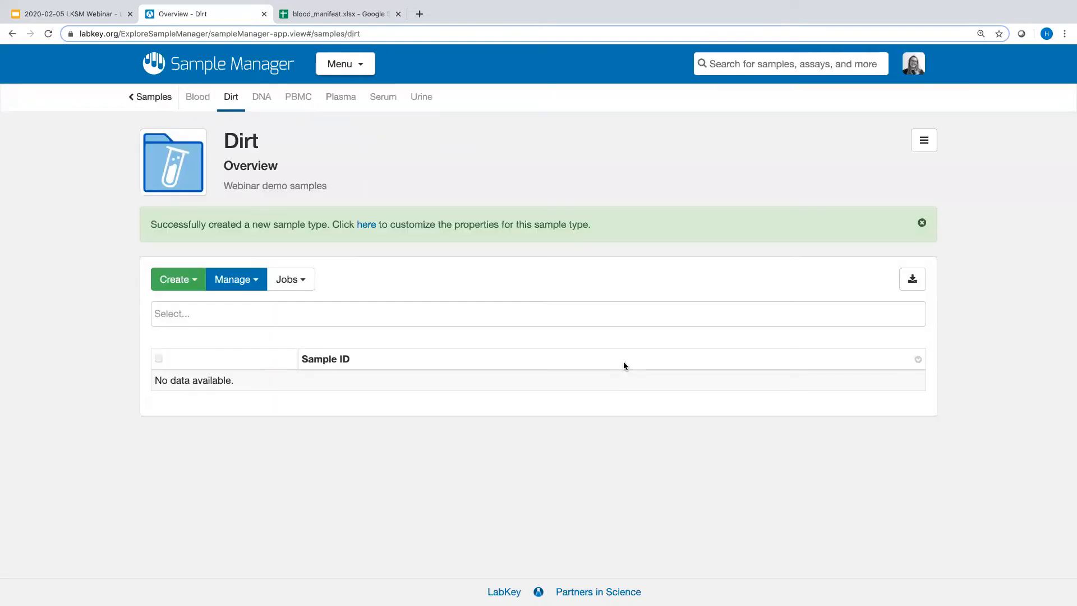
Step: Customize the Dirt sample type's properties by adding three fields named Mass, Units and DateCollected
click(371, 227)
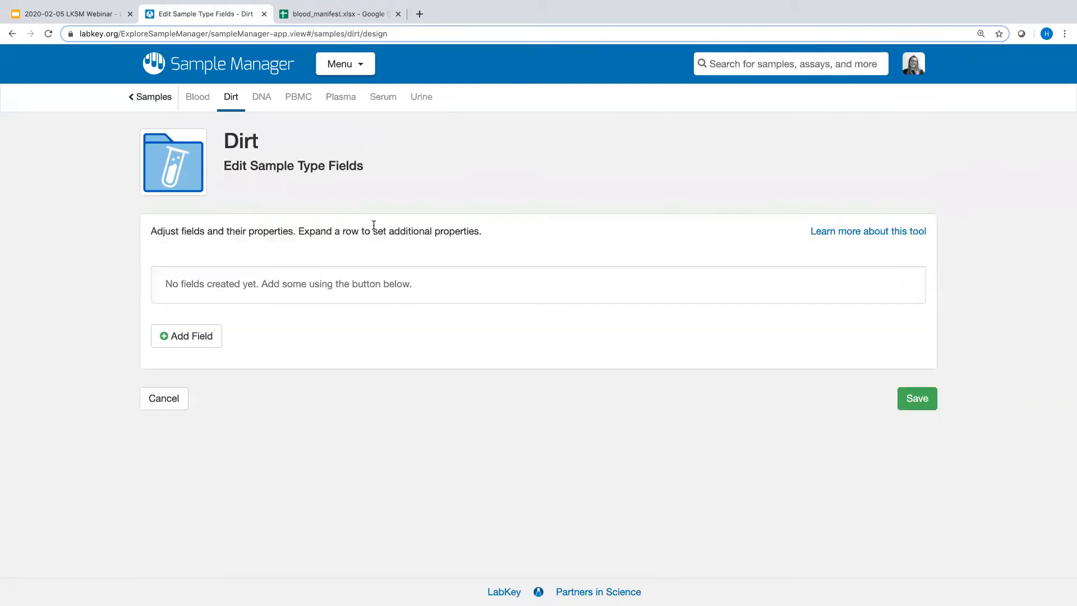
click(193, 337)
click(226, 308)
text(Mass)
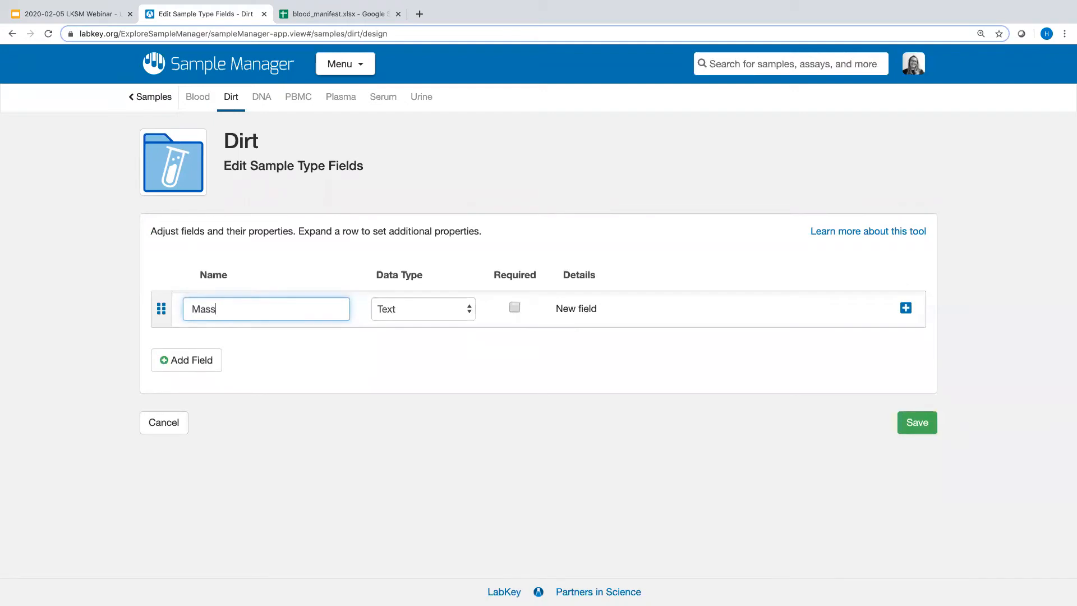
click(194, 360)
click(217, 385)
text(Units)
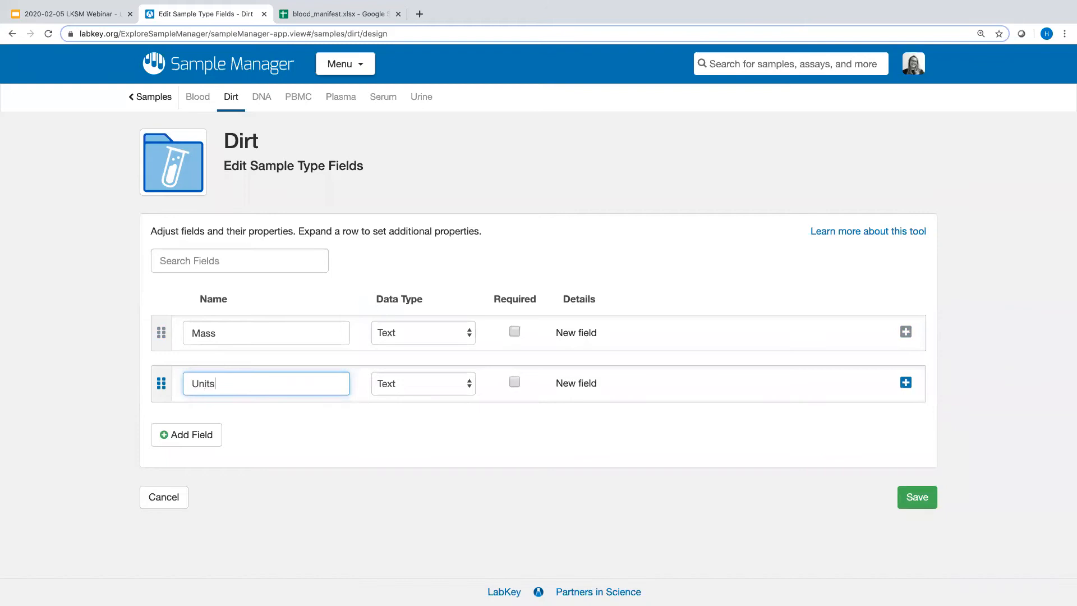
click(177, 442)
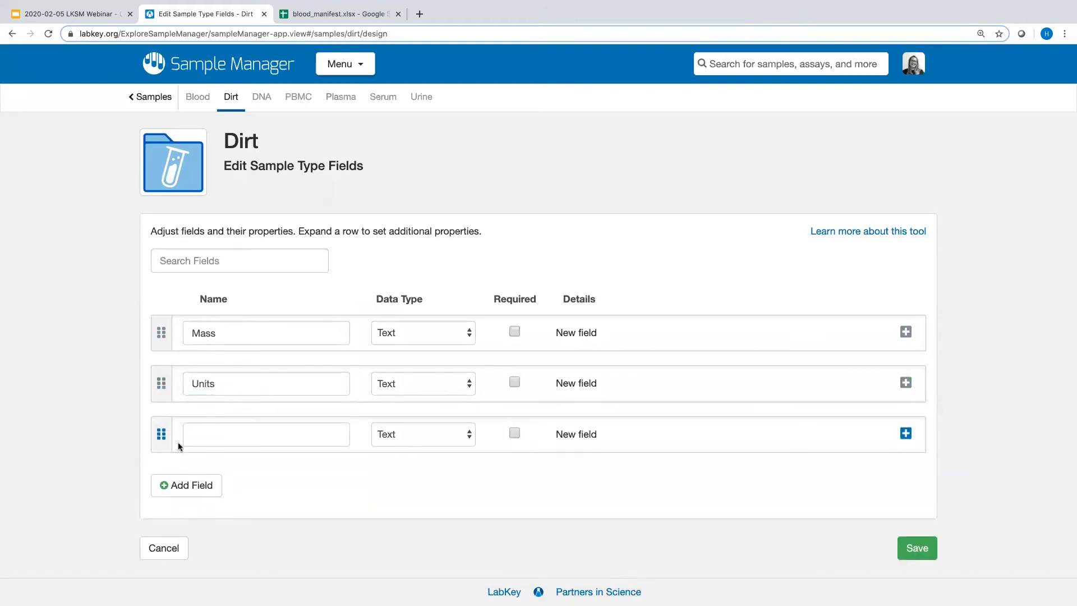
click(190, 436)
text(DateCollected)
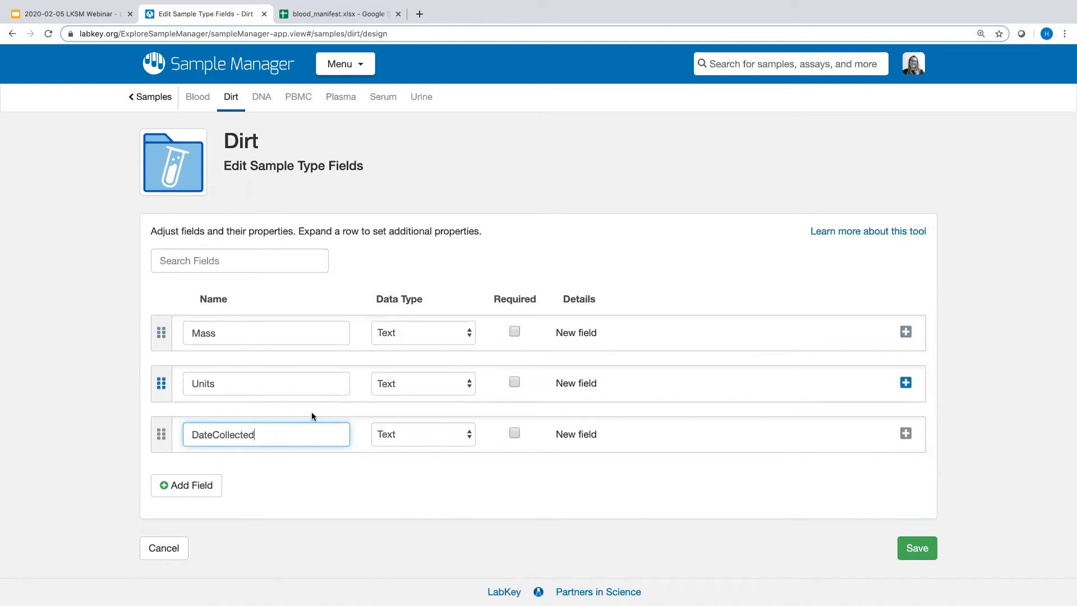
Step: Set the data type of the Mass field to Decimal
click(389, 332)
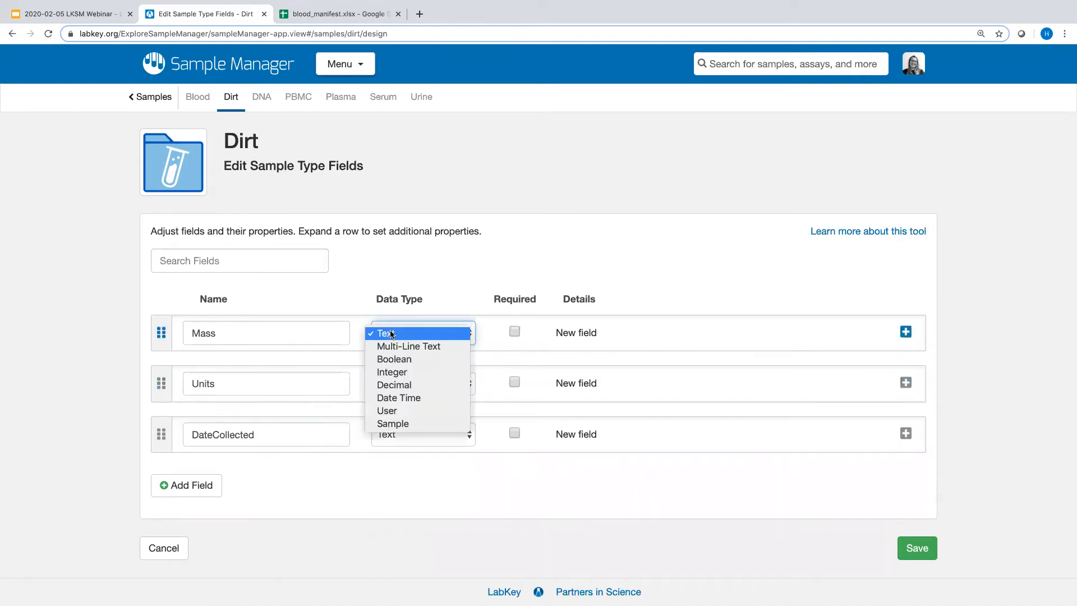
click(415, 385)
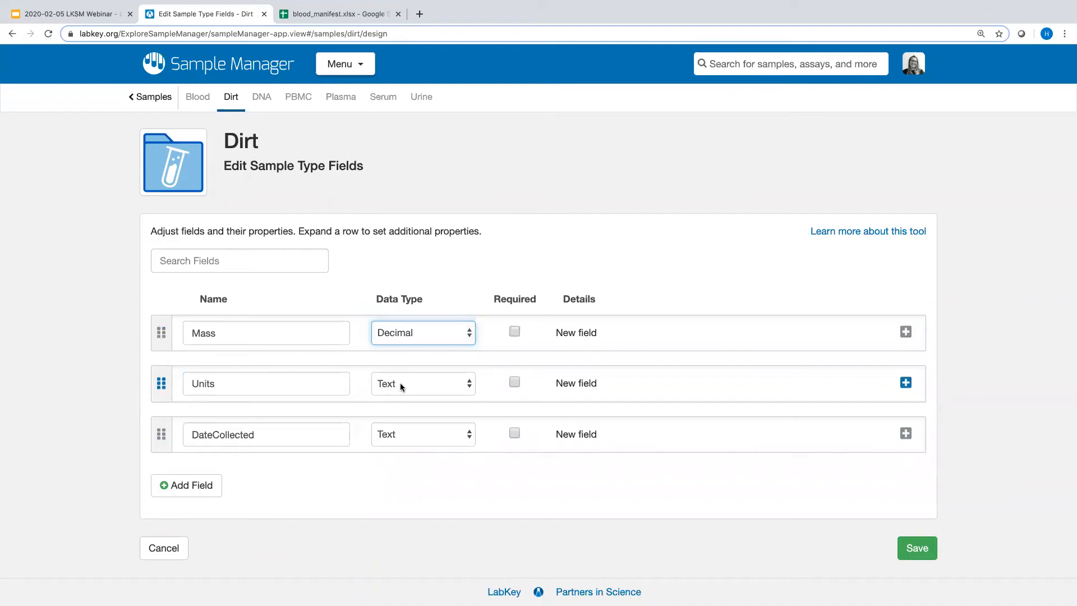
Step: Set the DateCollected field's data type to Date Time, review its additional properties and save the Dirt sample type's fields
click(438, 442)
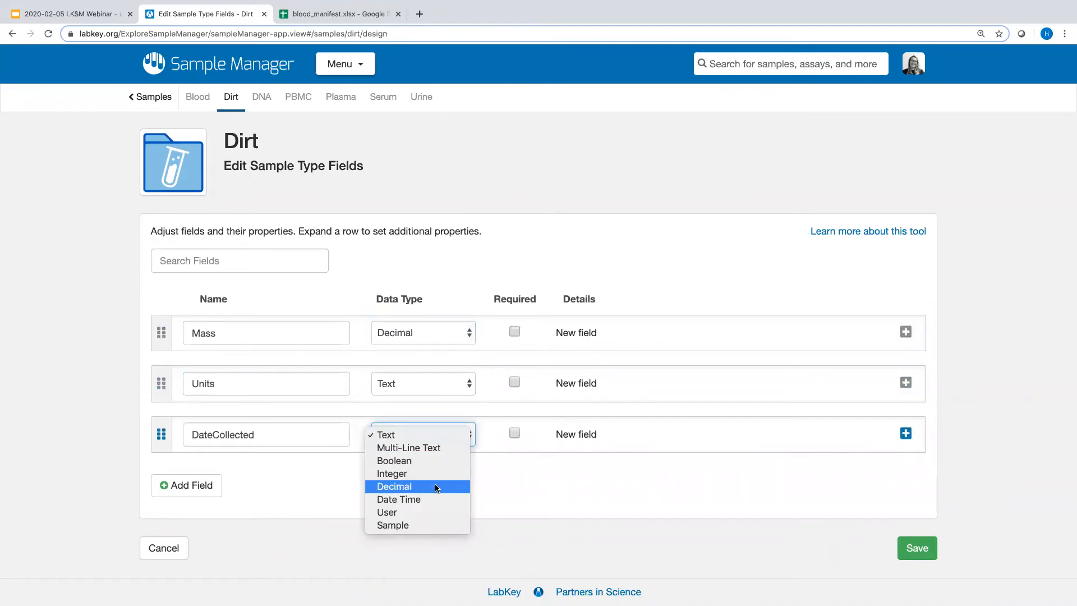
click(433, 500)
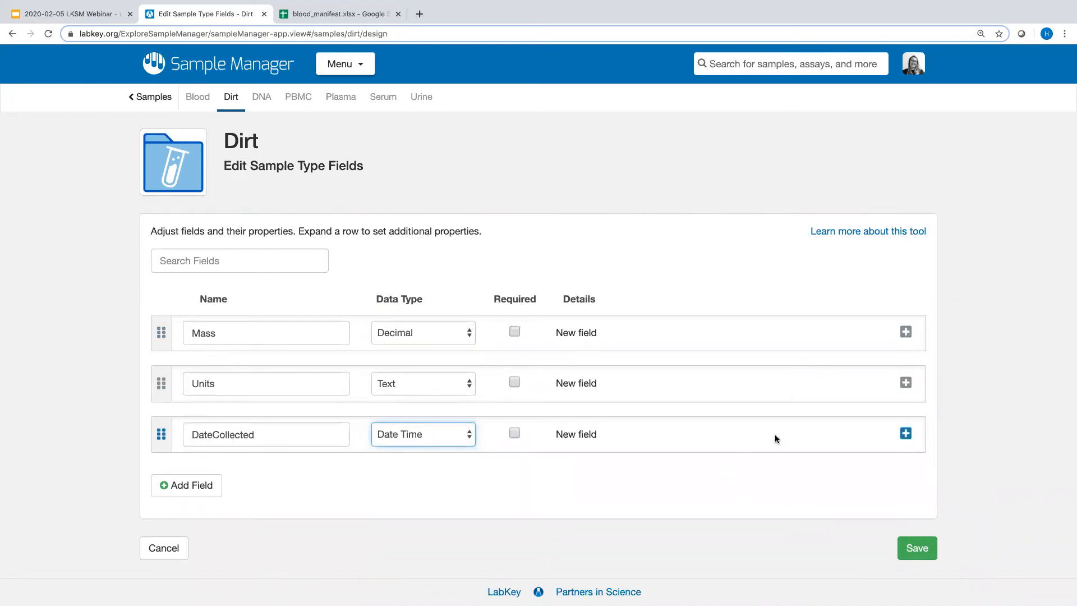
click(904, 433)
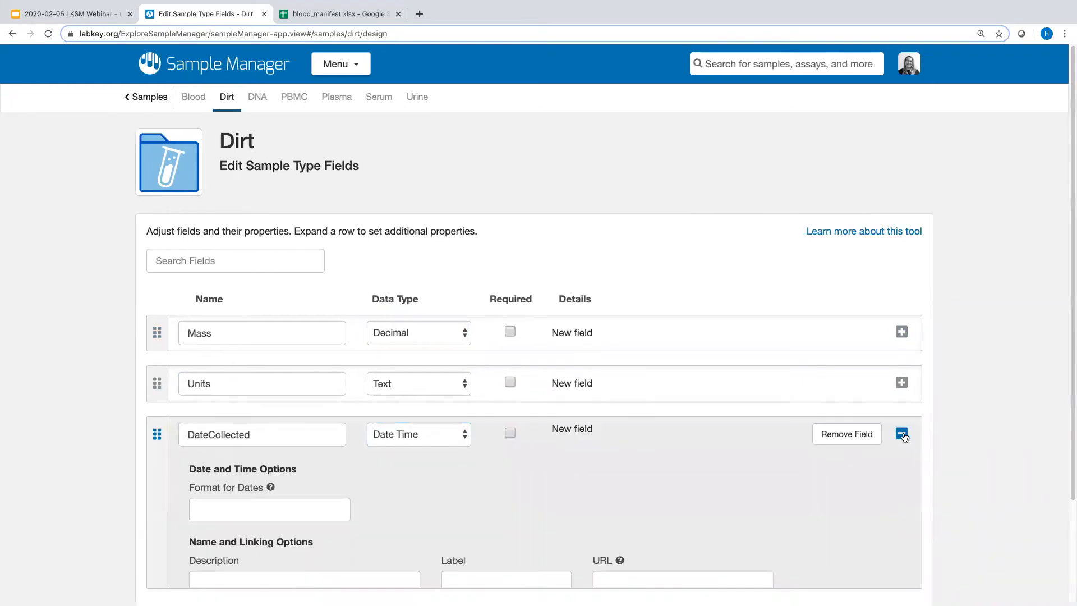
scroll(810, 456, down, 1)
scroll(810, 456, down, 5)
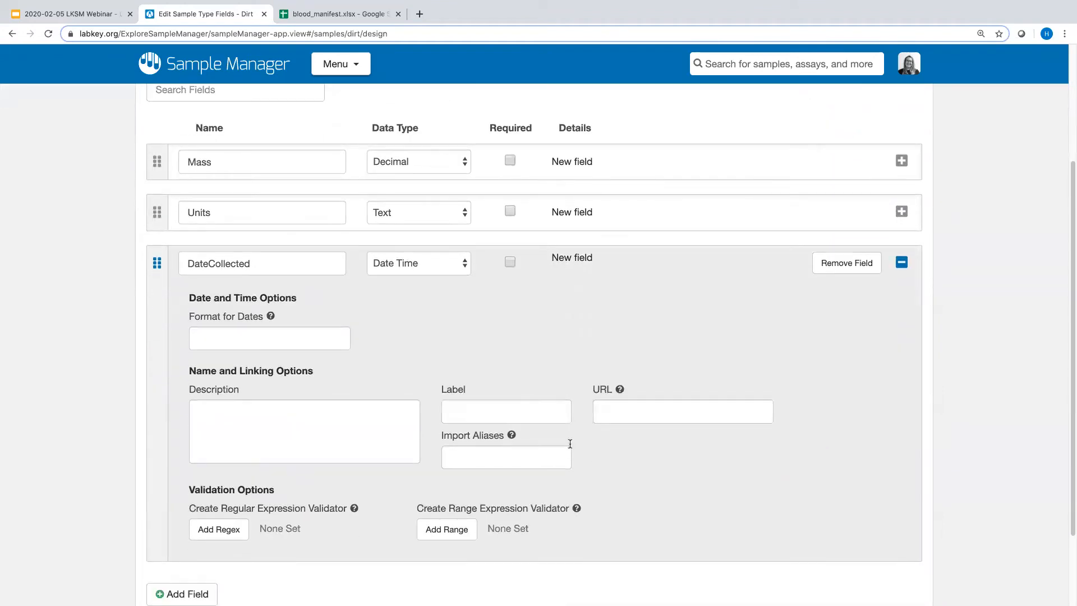
scroll(774, 473, down, 2)
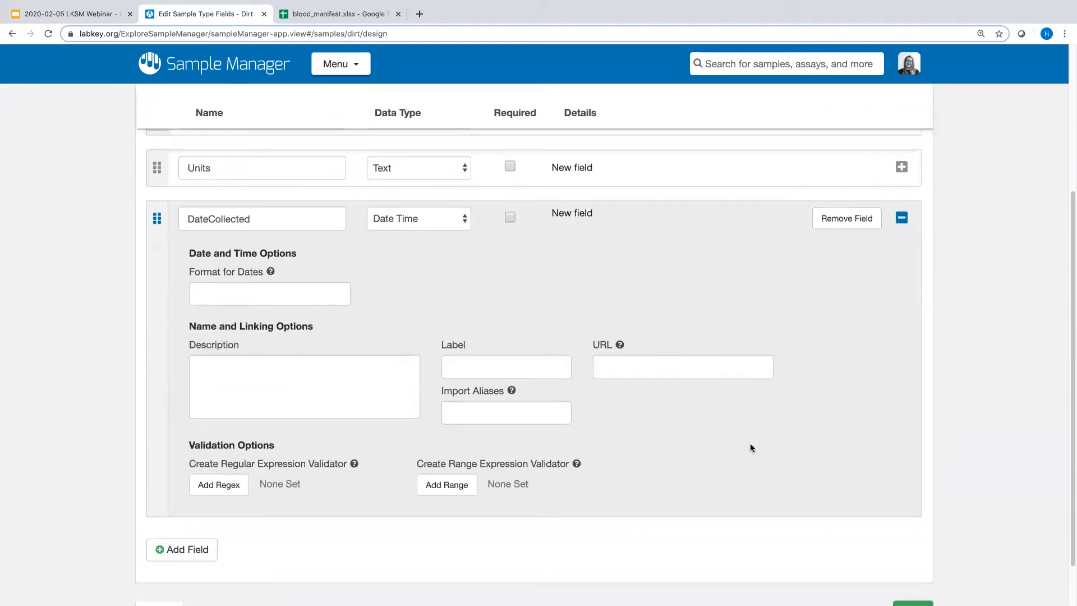
scroll(751, 448, down, 1)
click(922, 566)
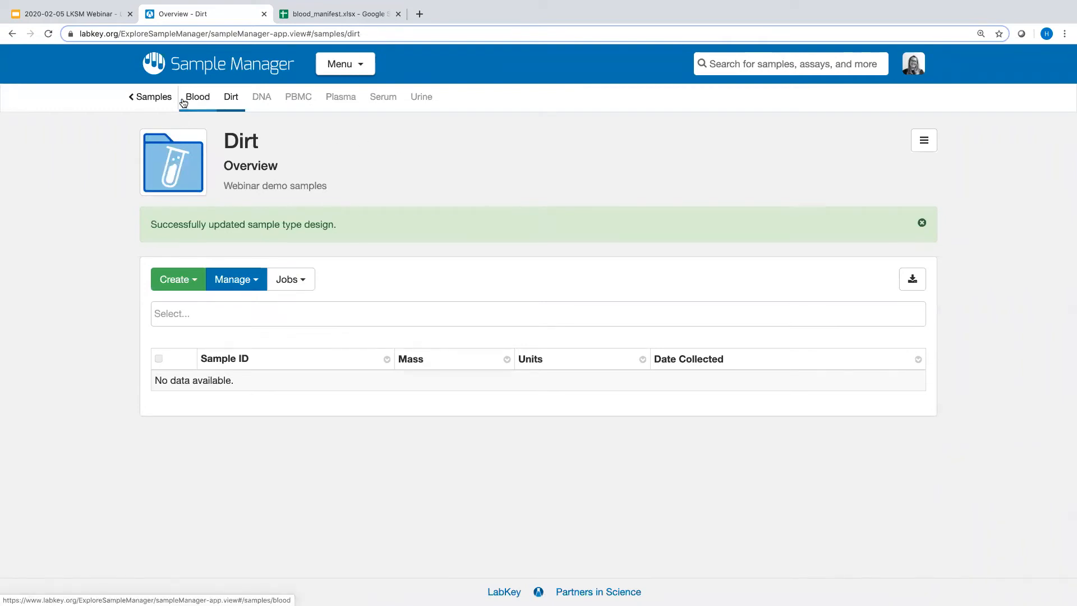
Step: Open the Blood sample type from the sample types list and examine its available create, manage and job actions
click(149, 98)
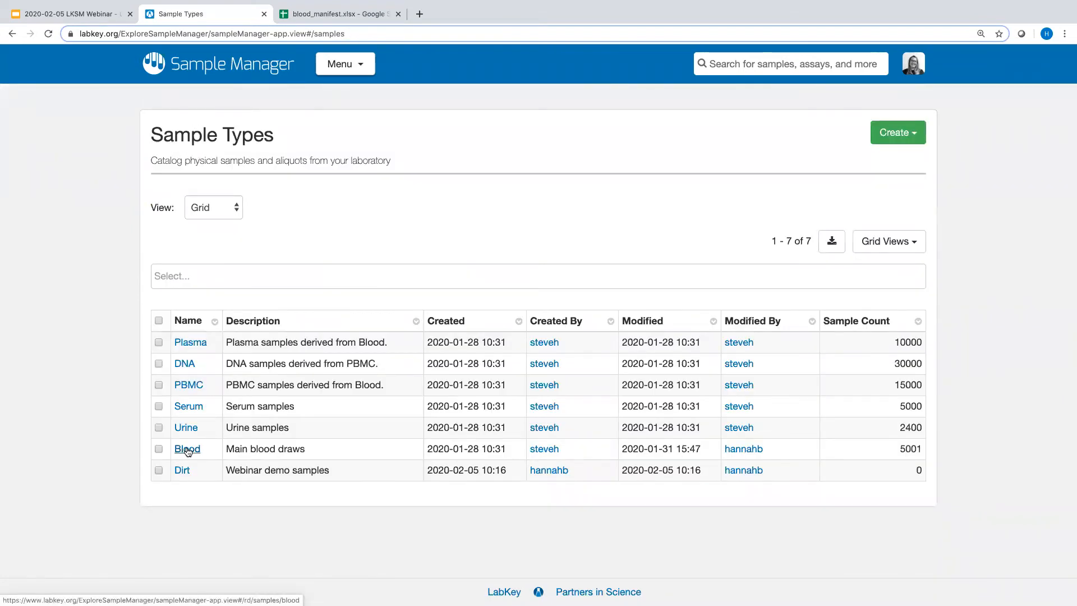
click(187, 449)
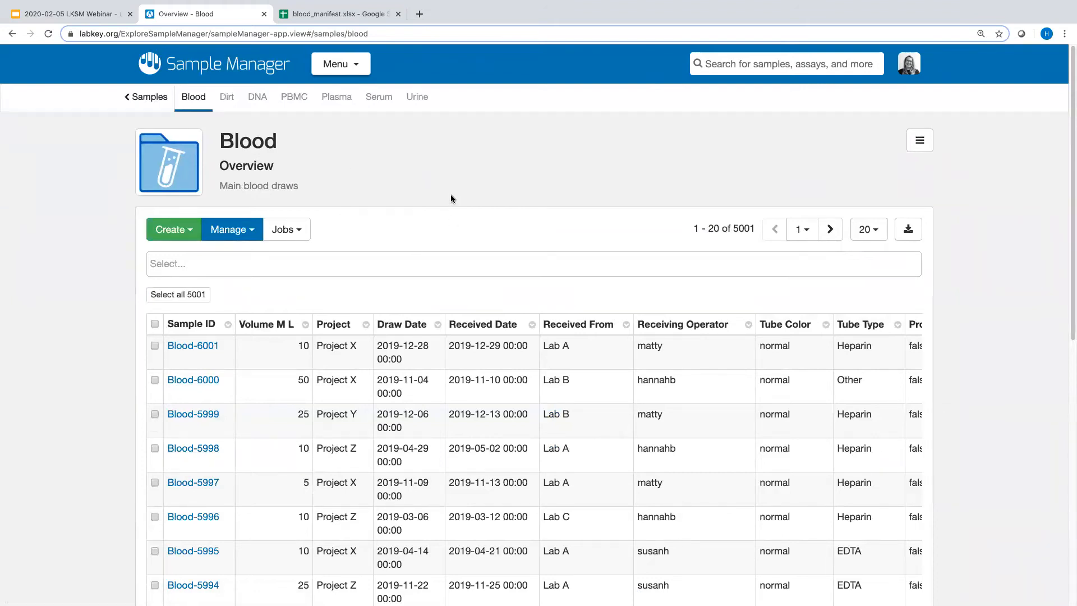
click(193, 228)
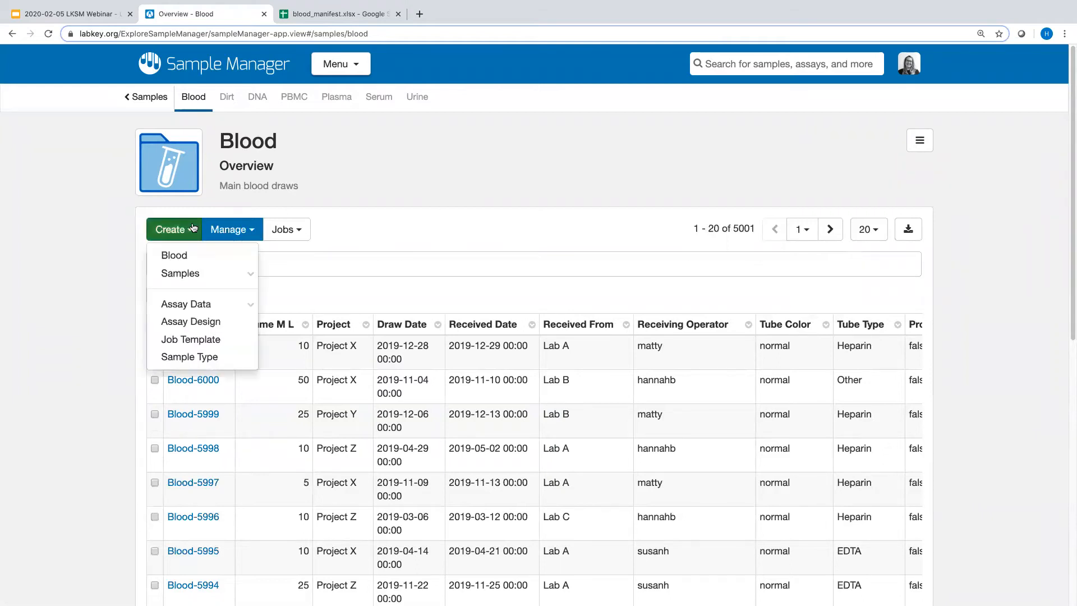
click(234, 228)
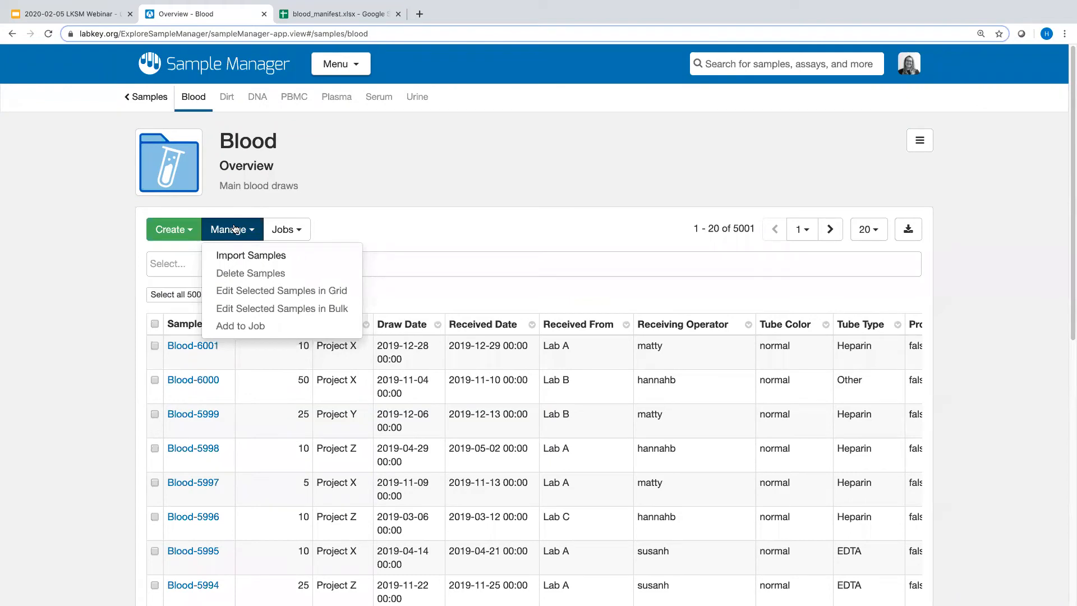
click(294, 225)
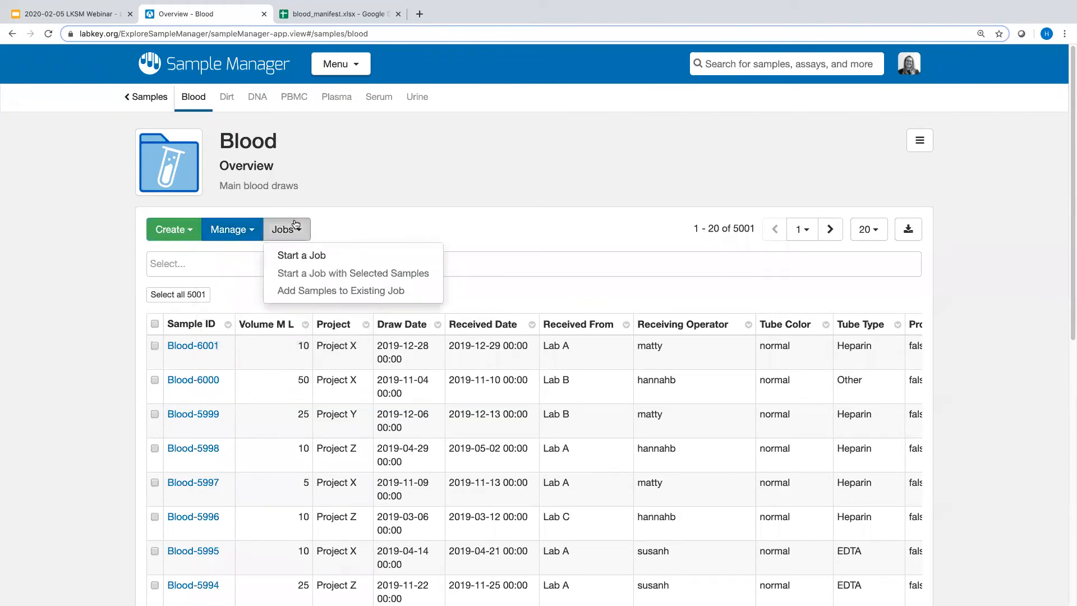
click(379, 202)
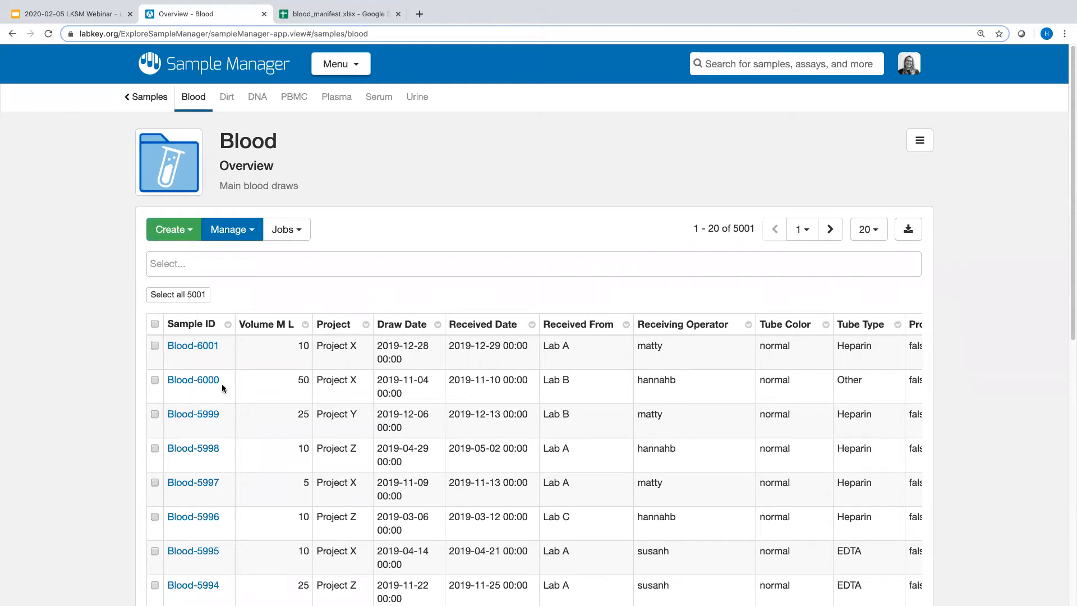
Step: Open sample Blood-6000 and examine Plasma-11000, Plasma-10999, PBMC-15999, PBMC-16000 and DNA-30998 in its lineage
click(191, 382)
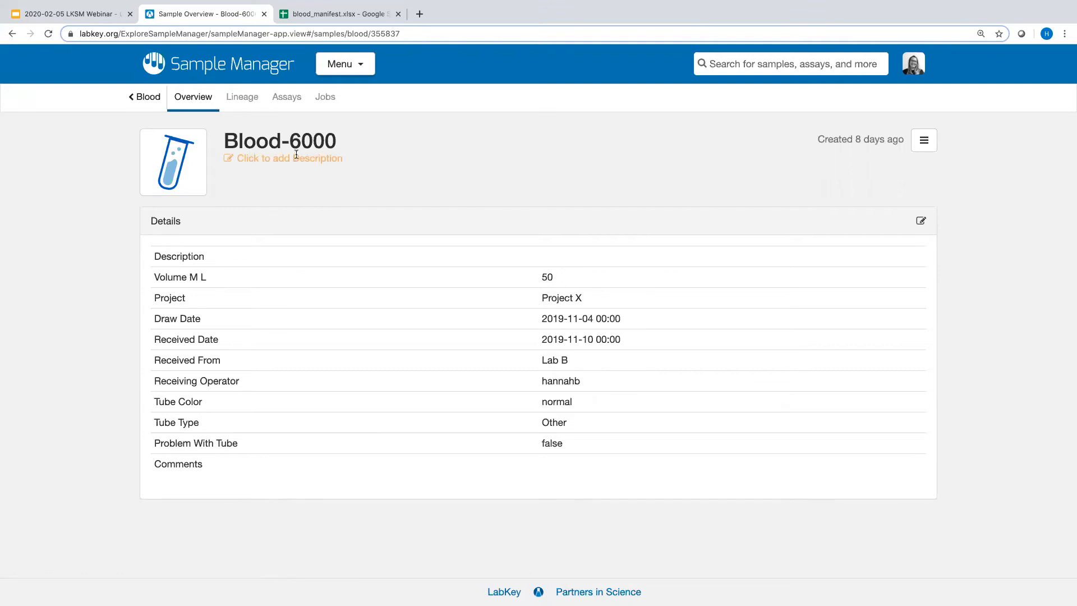
click(258, 102)
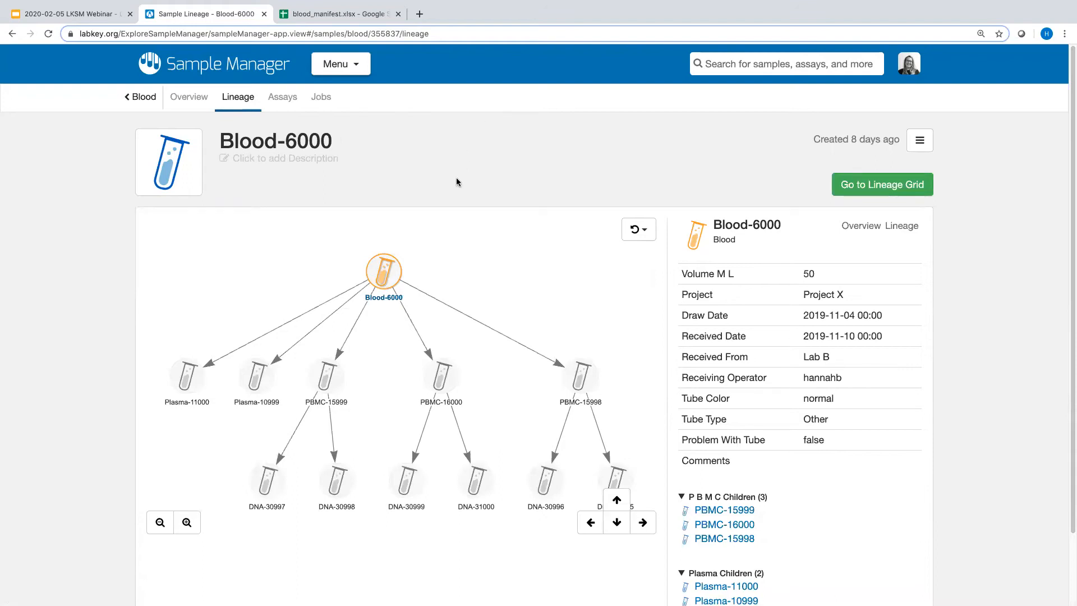
click(185, 375)
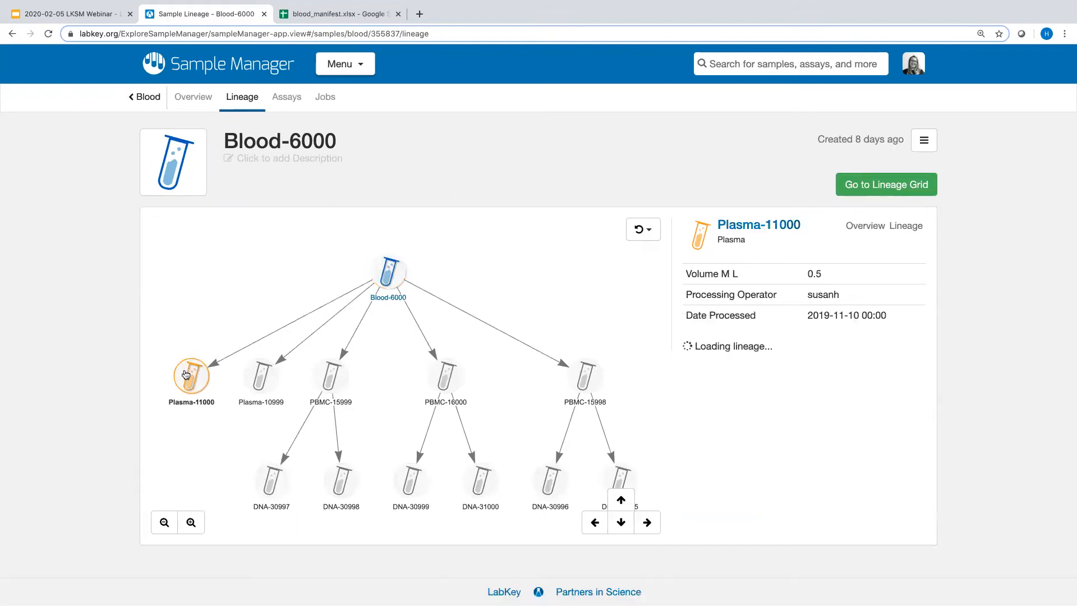
click(257, 376)
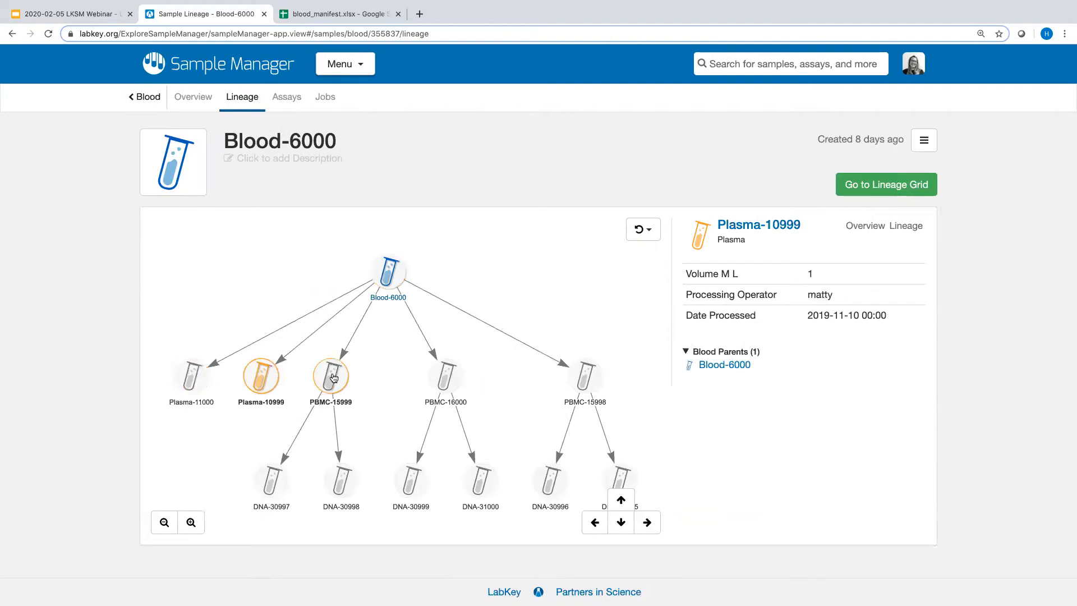
click(332, 377)
click(440, 378)
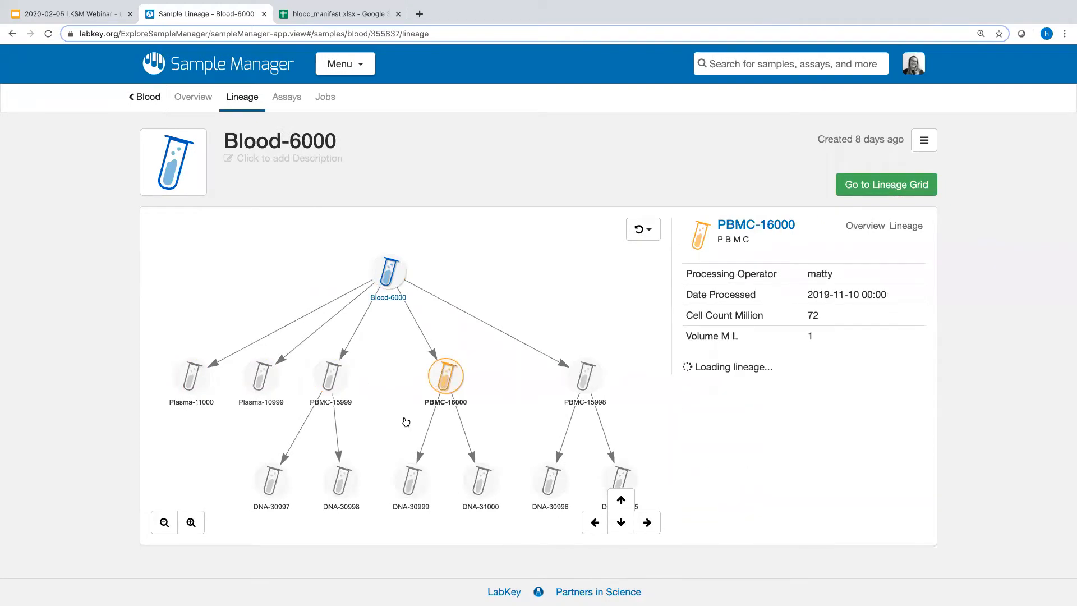
click(349, 489)
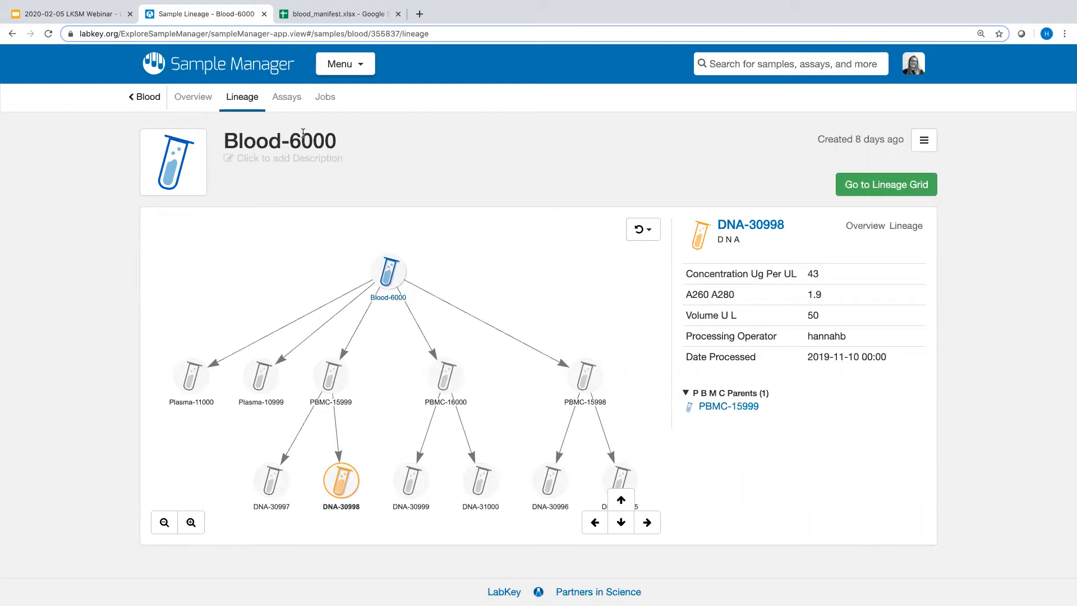
Step: Review Blood-6000's Chemistry, Nutrients and CBC assay results and the jobs that include the sample
click(297, 104)
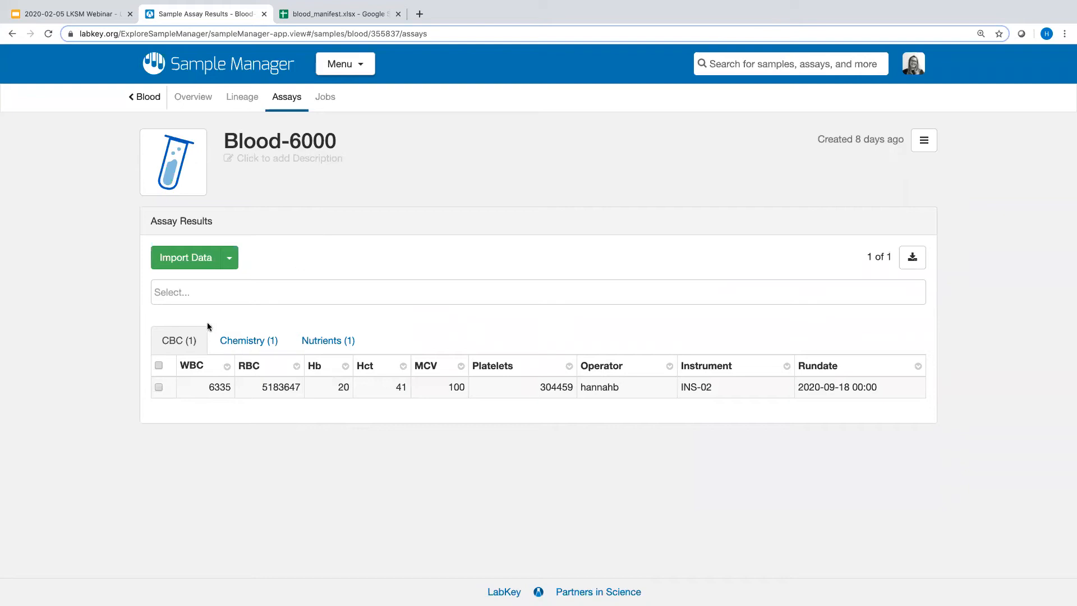
click(245, 343)
click(317, 343)
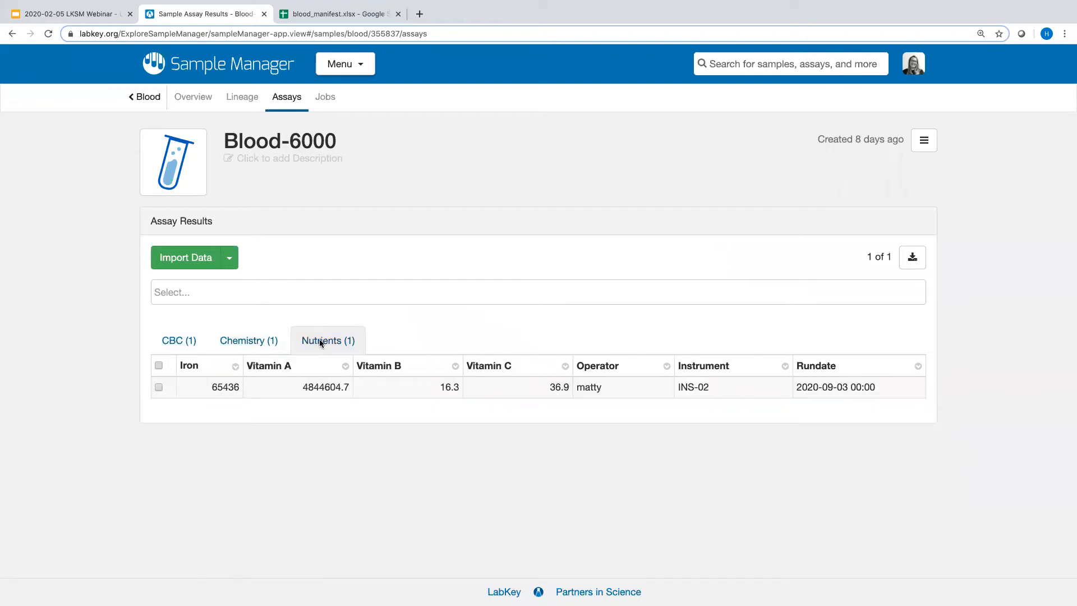
click(192, 342)
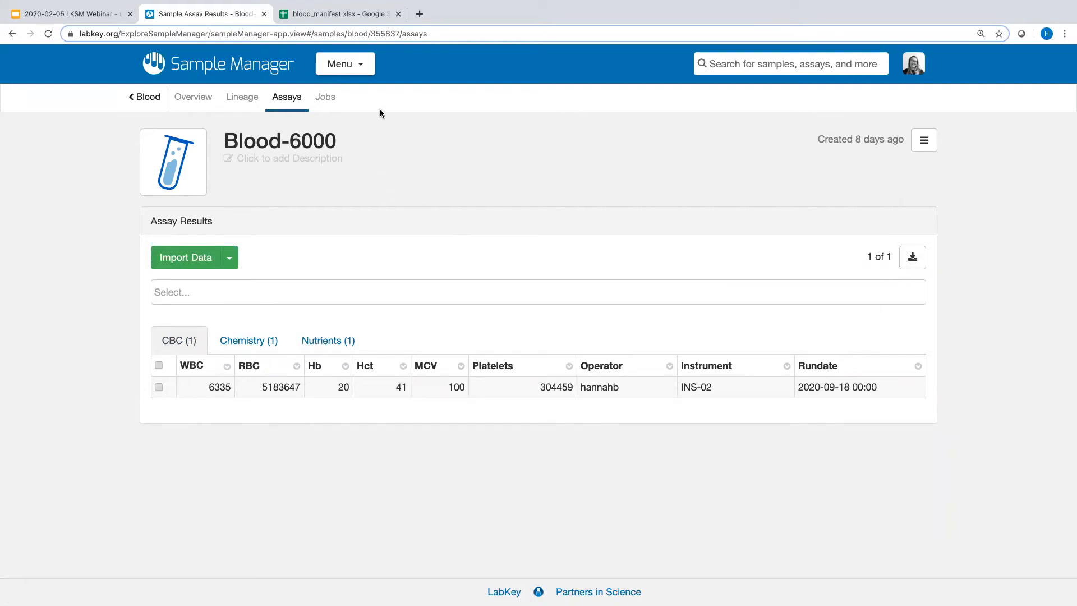
click(323, 96)
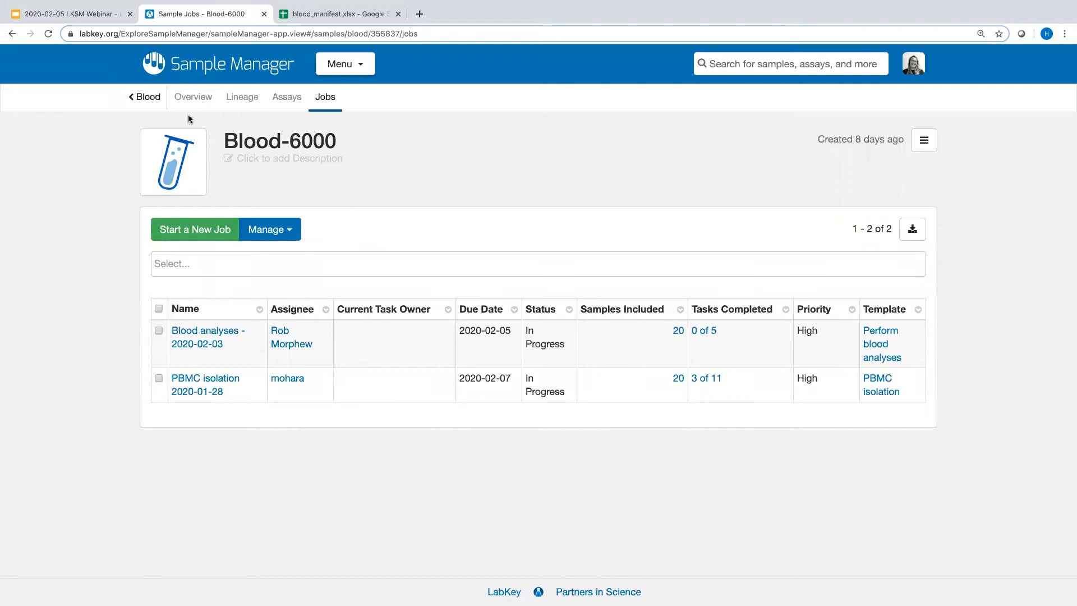
Step: Return to the Blood overview and switch to the blood_manifest spreadsheet in Google Sheets to examine its Project column
click(155, 100)
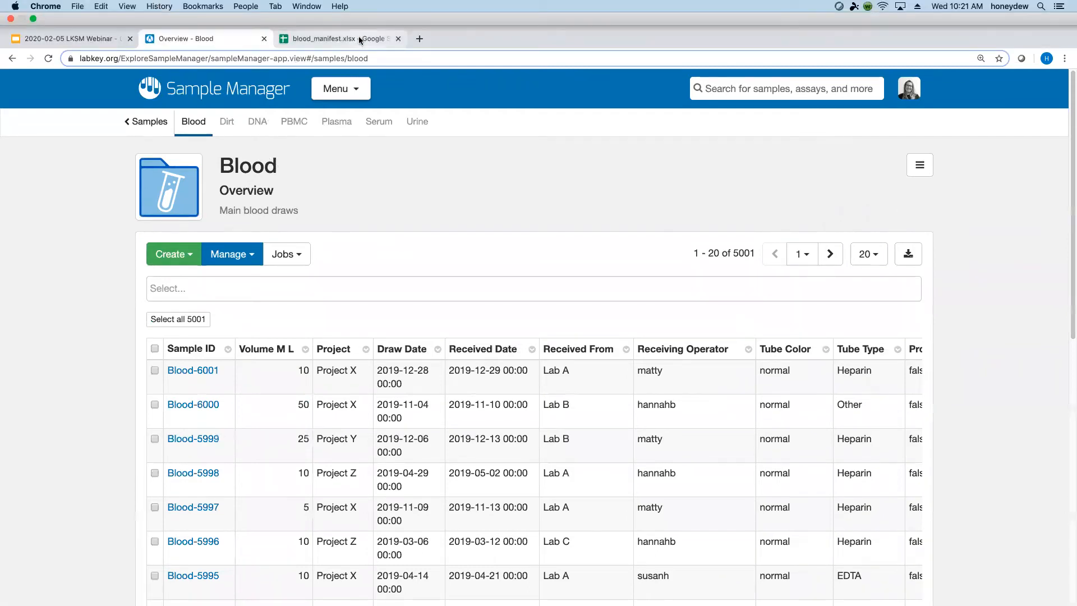
click(359, 36)
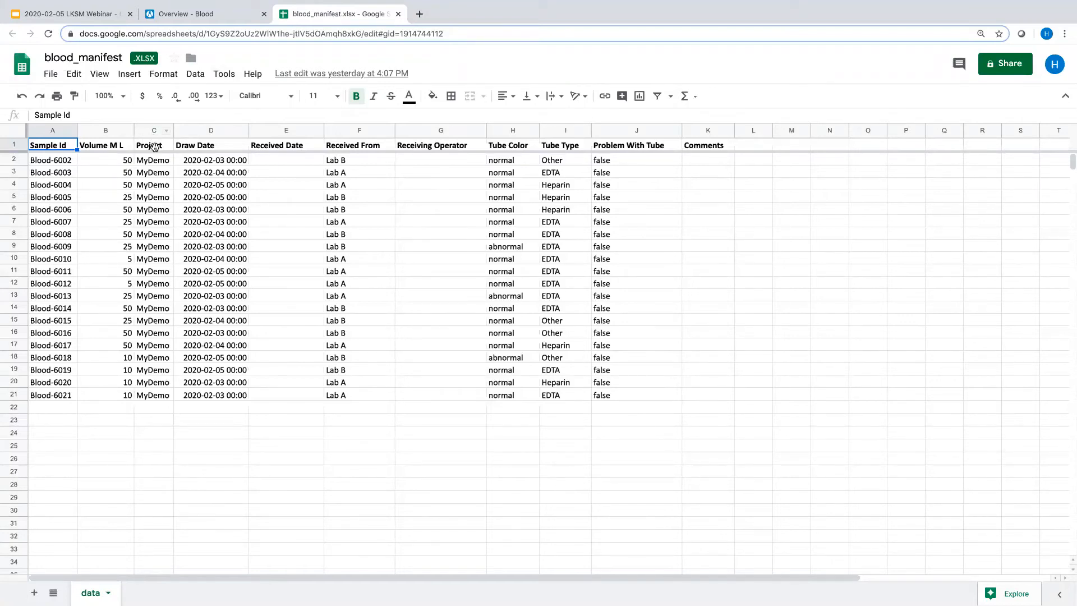
click(152, 162)
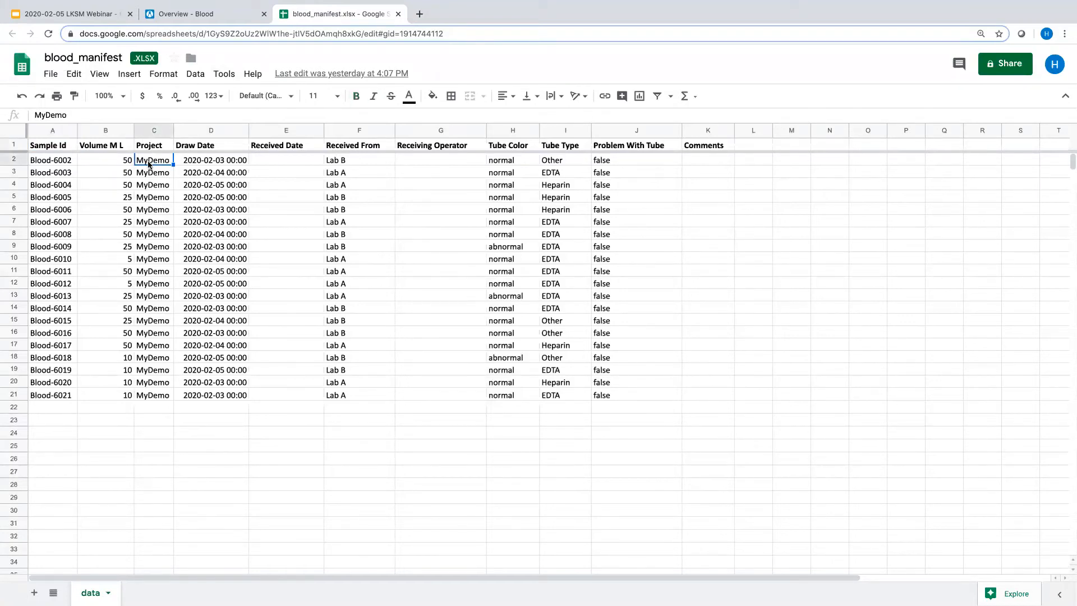
Step: Switch back to Sample Manager and filter the Blood samples by Project = MyDemo
click(205, 17)
click(227, 267)
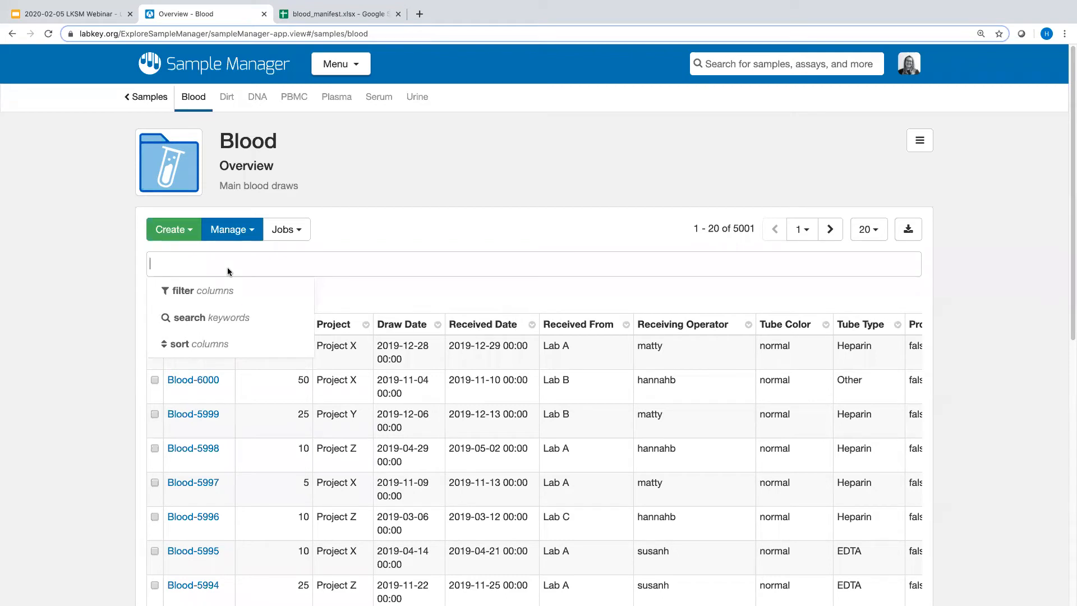
click(227, 297)
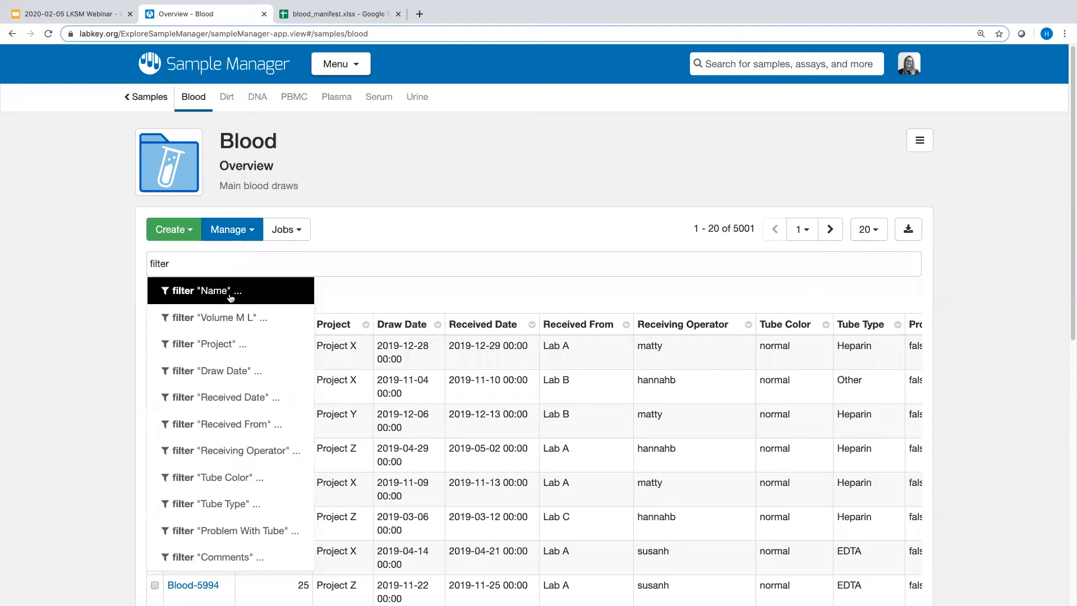
click(242, 352)
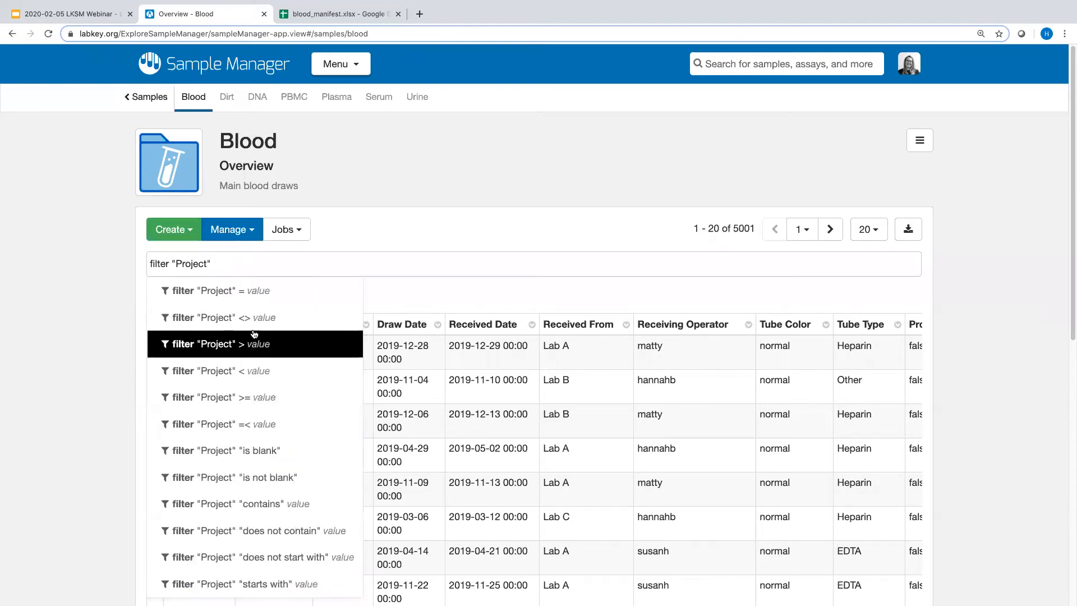
click(271, 296)
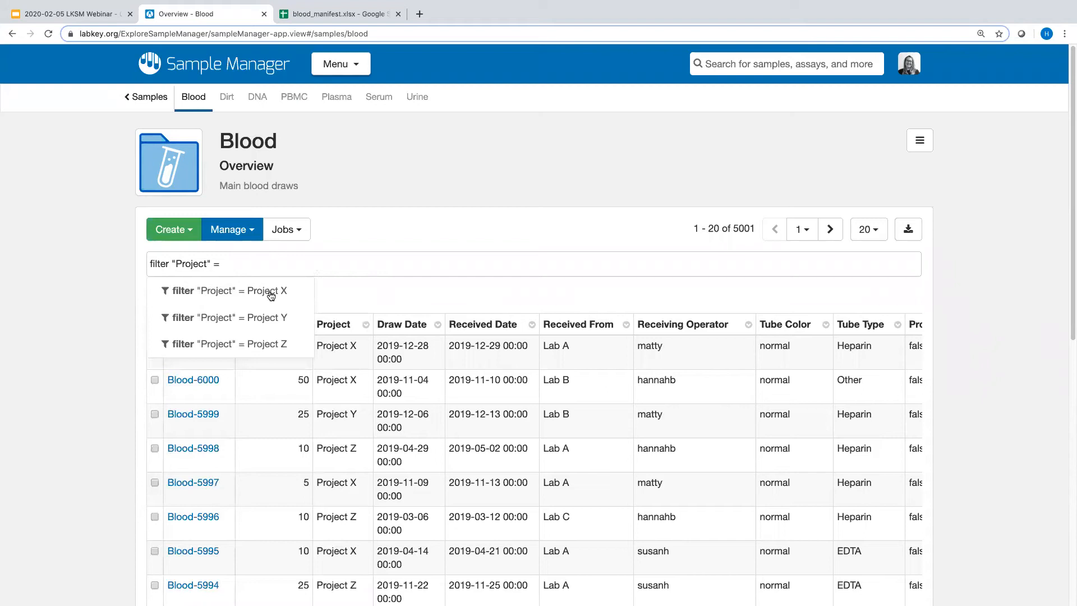
text(MyDemo)
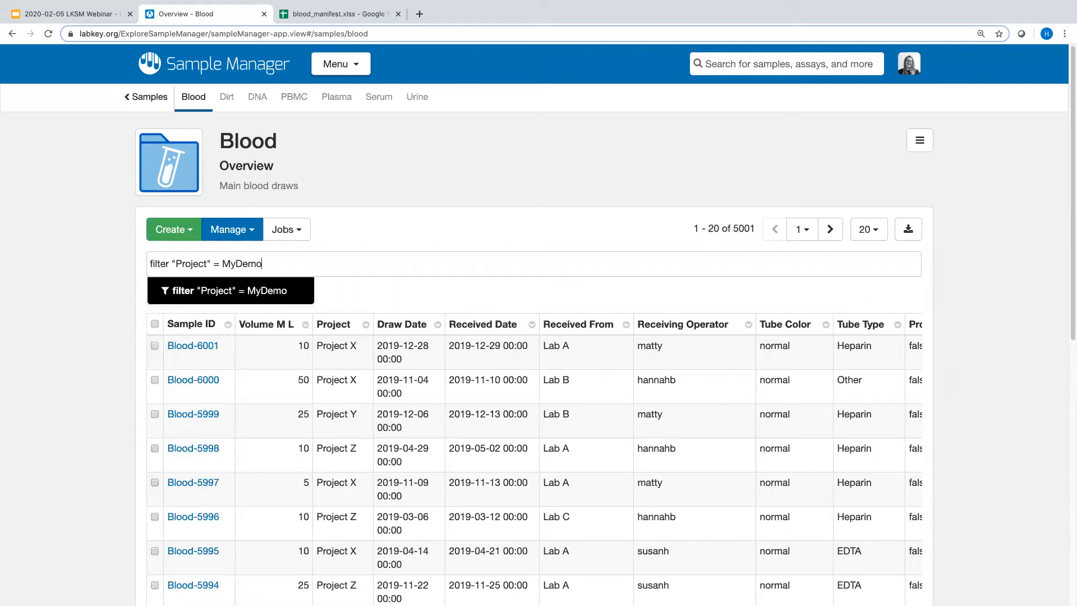
key(Return)
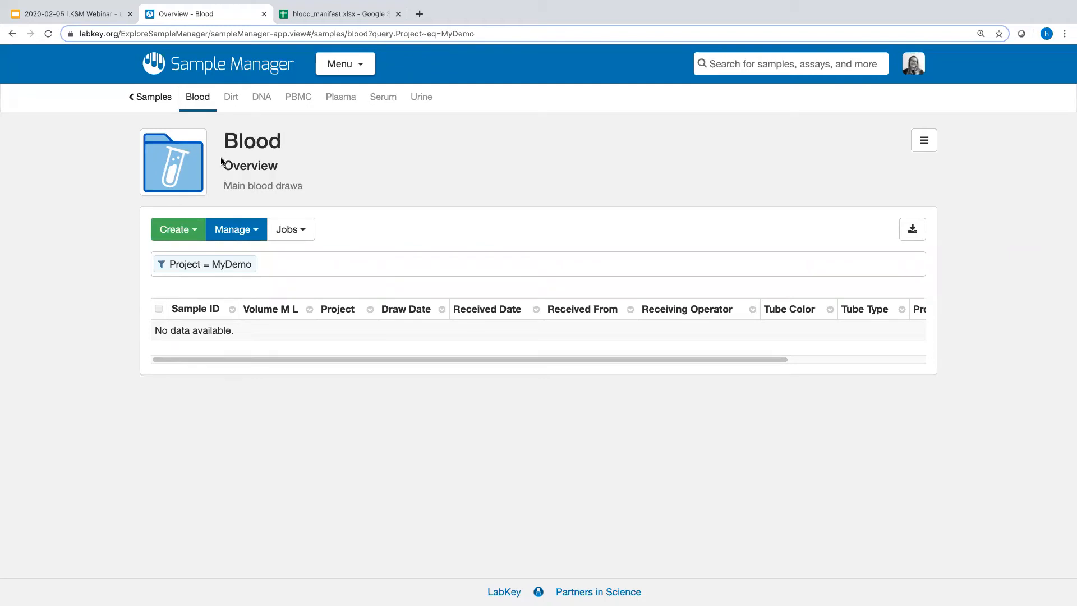
Step: Create new Blood samples by importing blood_manifest.xlsx from the Desktop
click(187, 230)
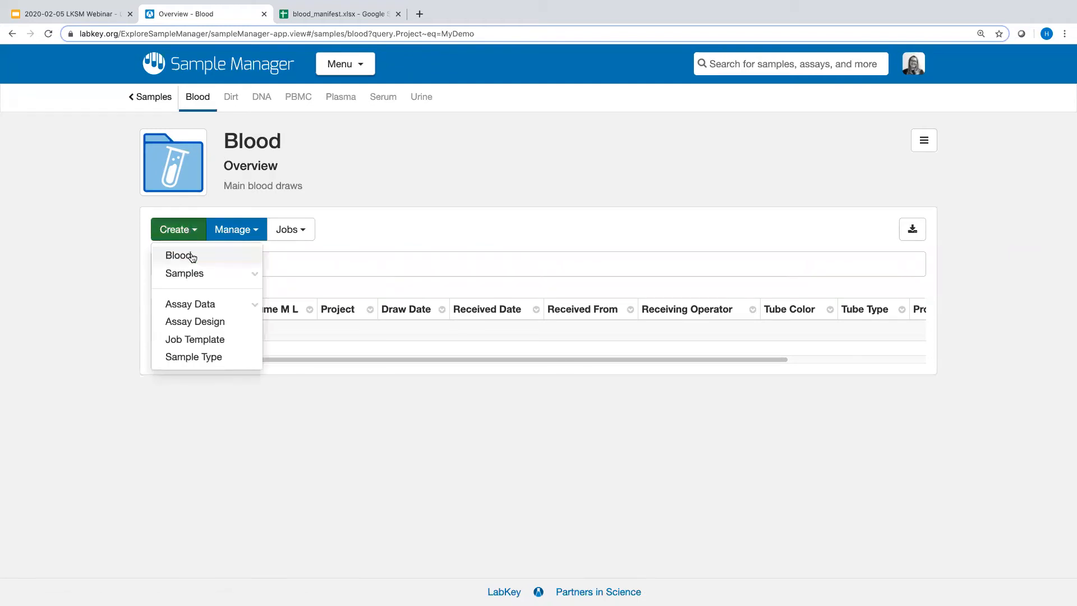
click(191, 255)
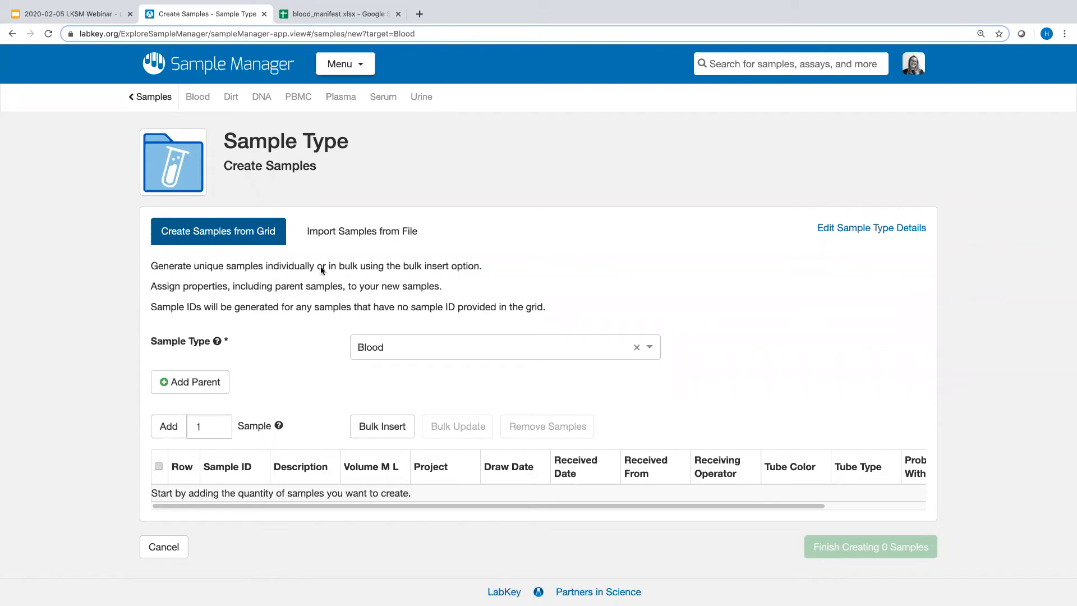
click(336, 236)
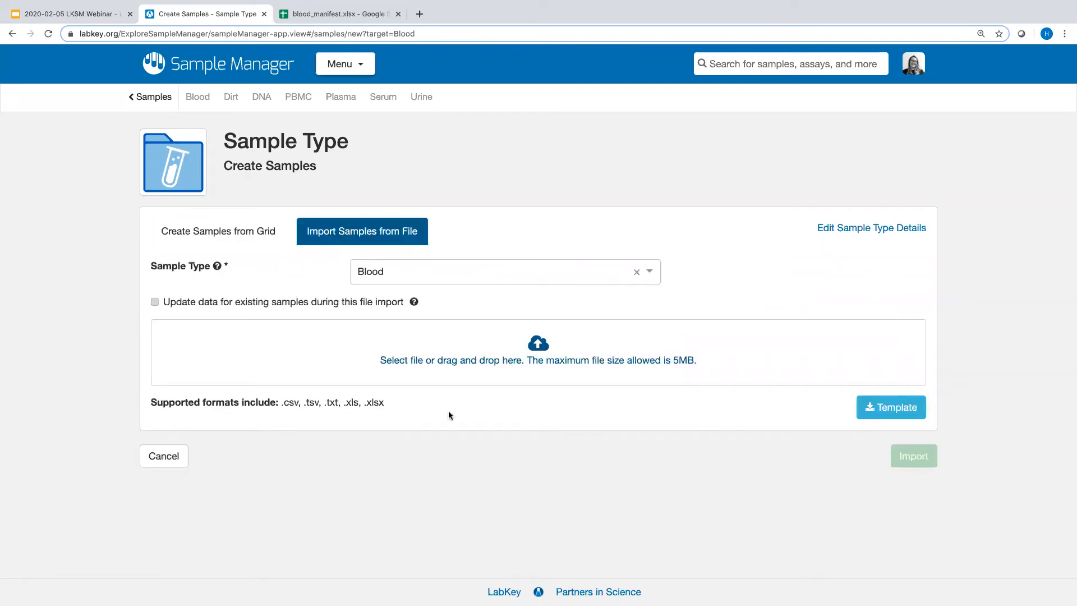
click(436, 347)
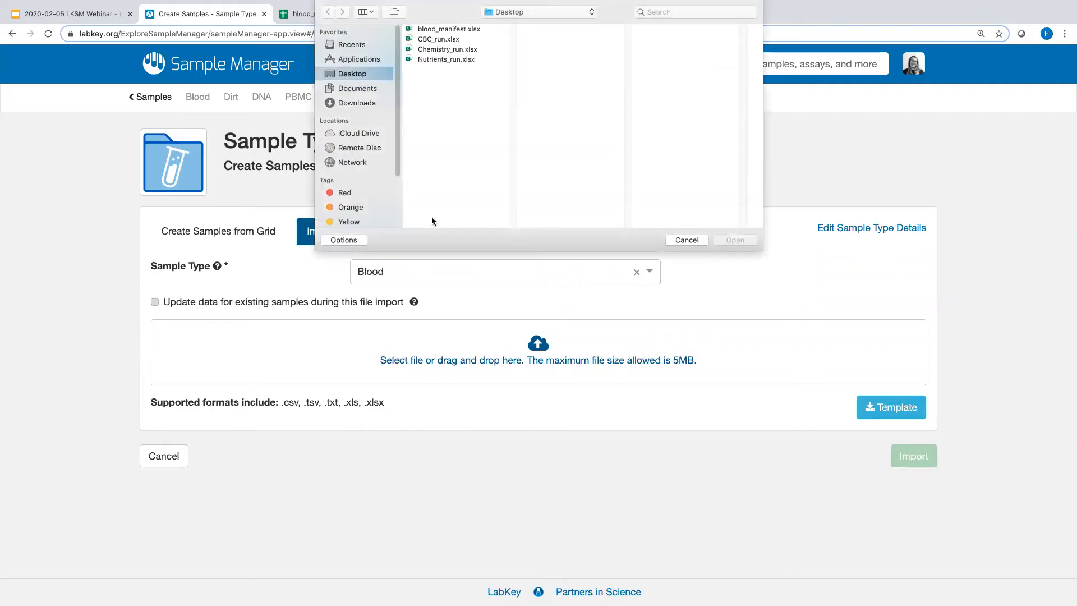
click(466, 29)
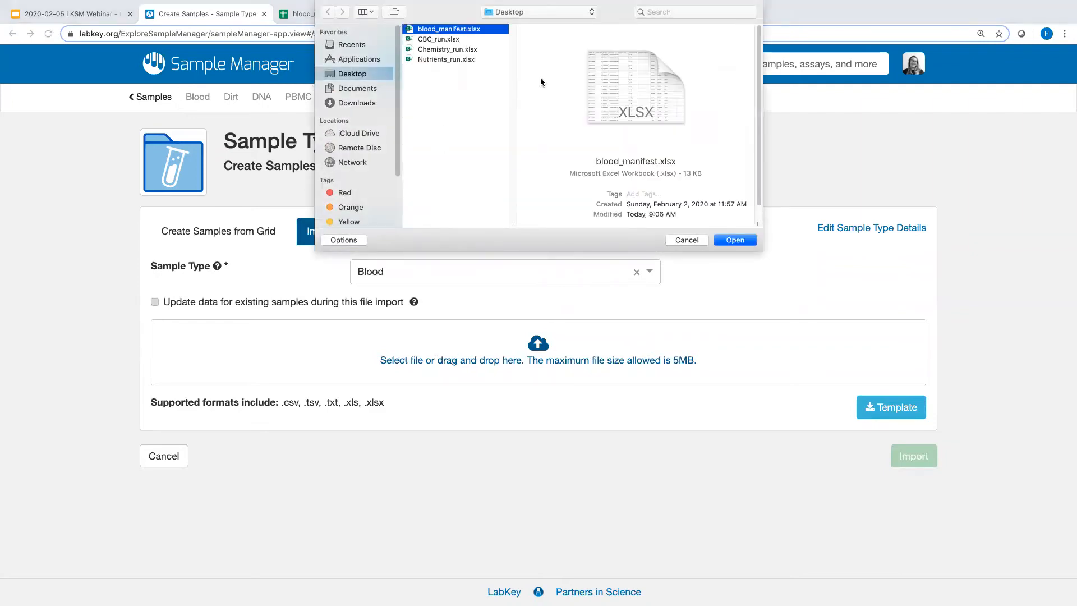
click(749, 240)
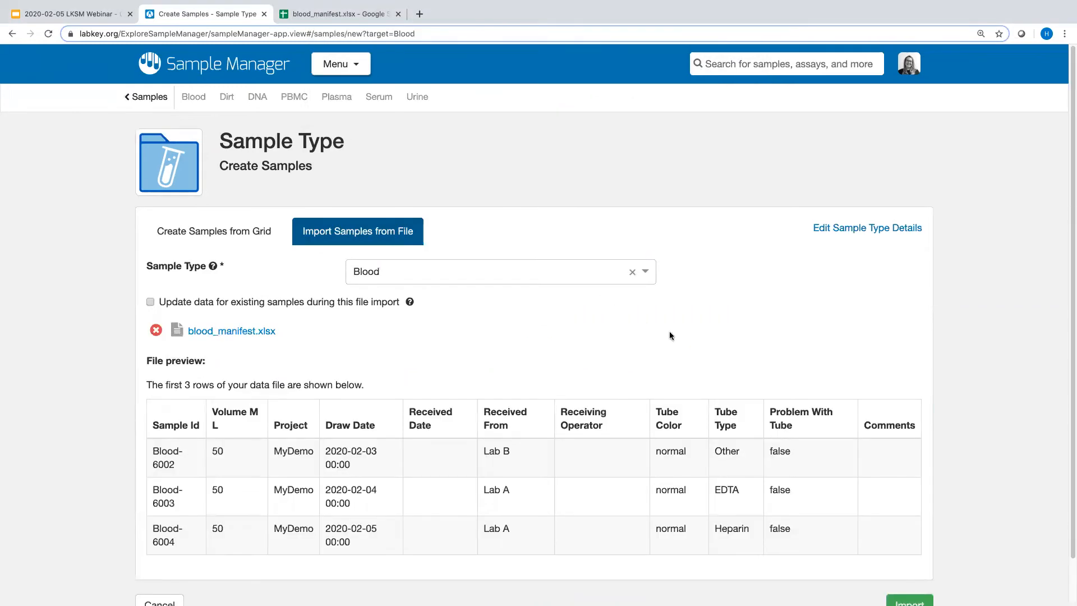
scroll(669, 335, down, 1)
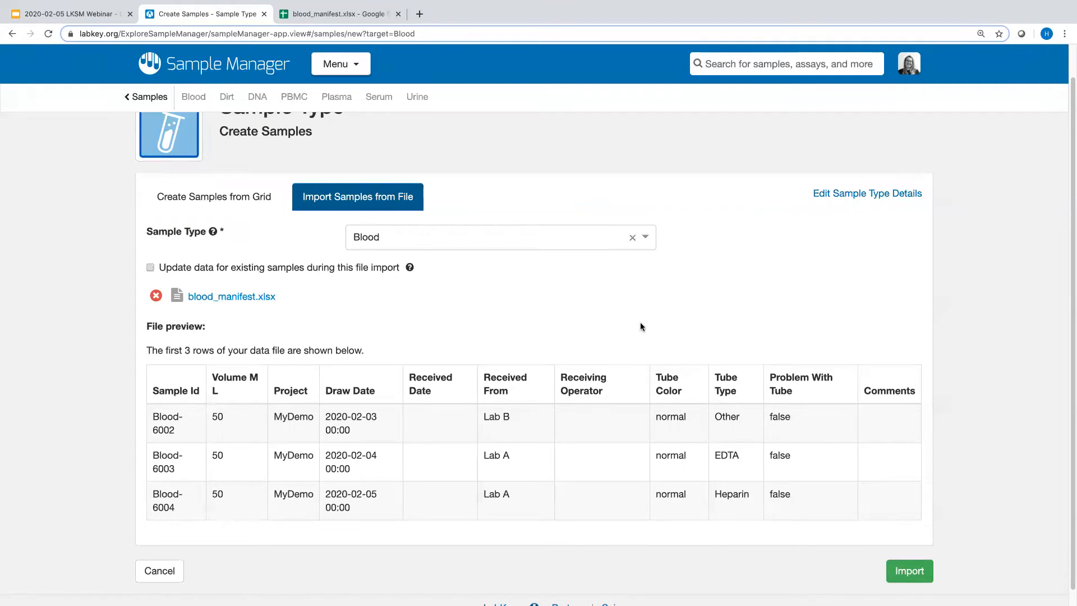
click(909, 571)
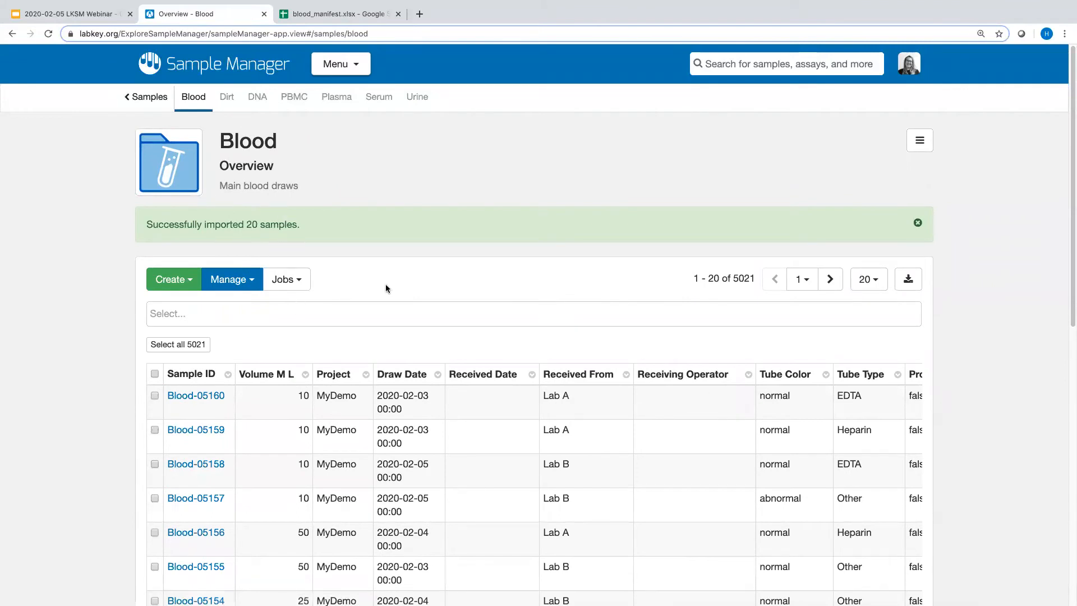
scroll(392, 285, down, 3)
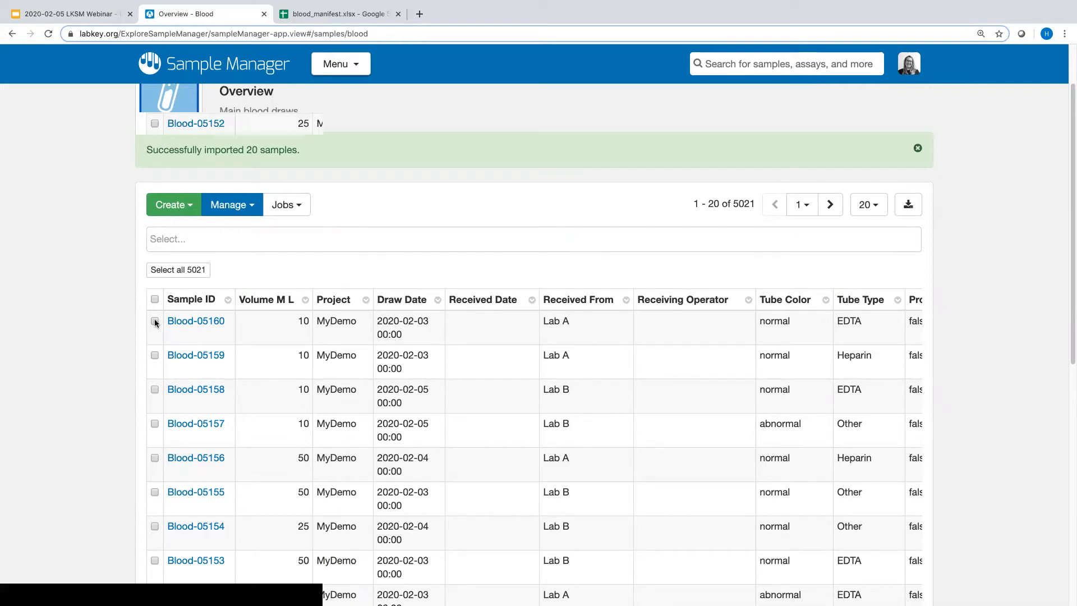
click(154, 299)
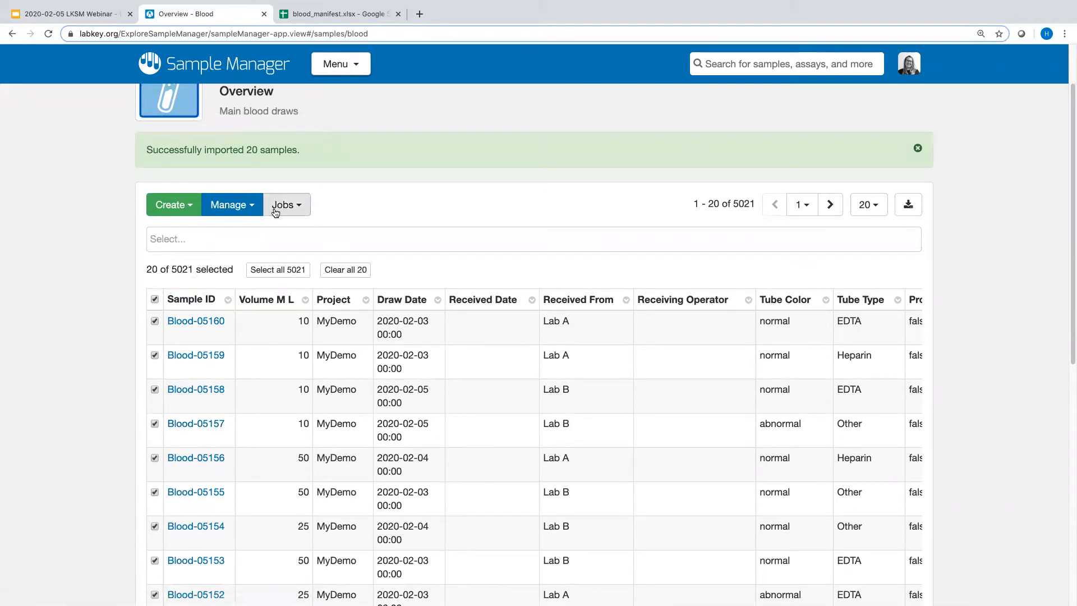
click(250, 211)
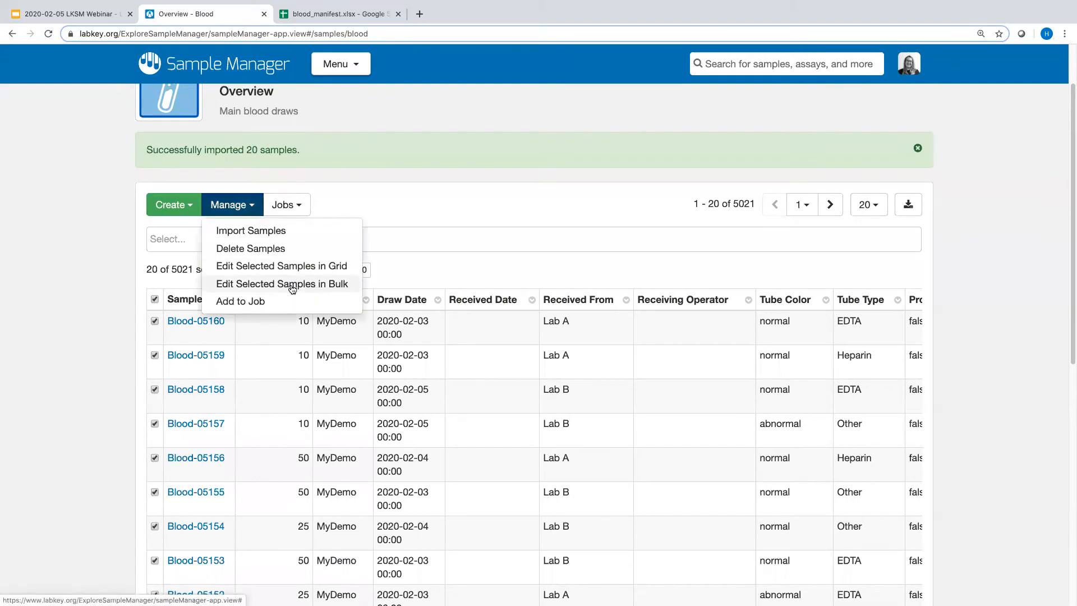
click(292, 284)
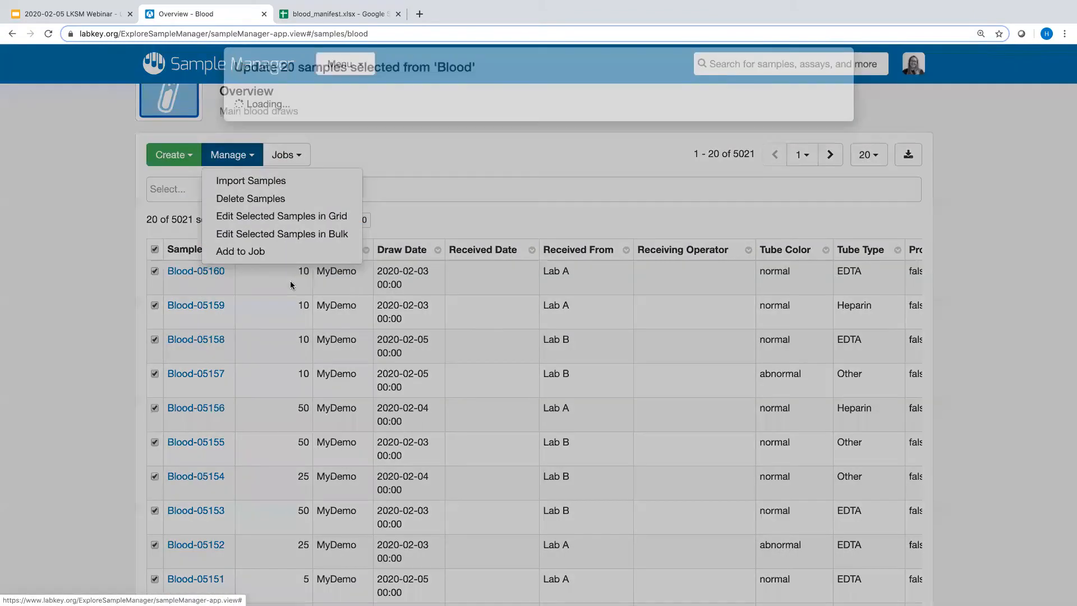
scroll(334, 412, down, 2)
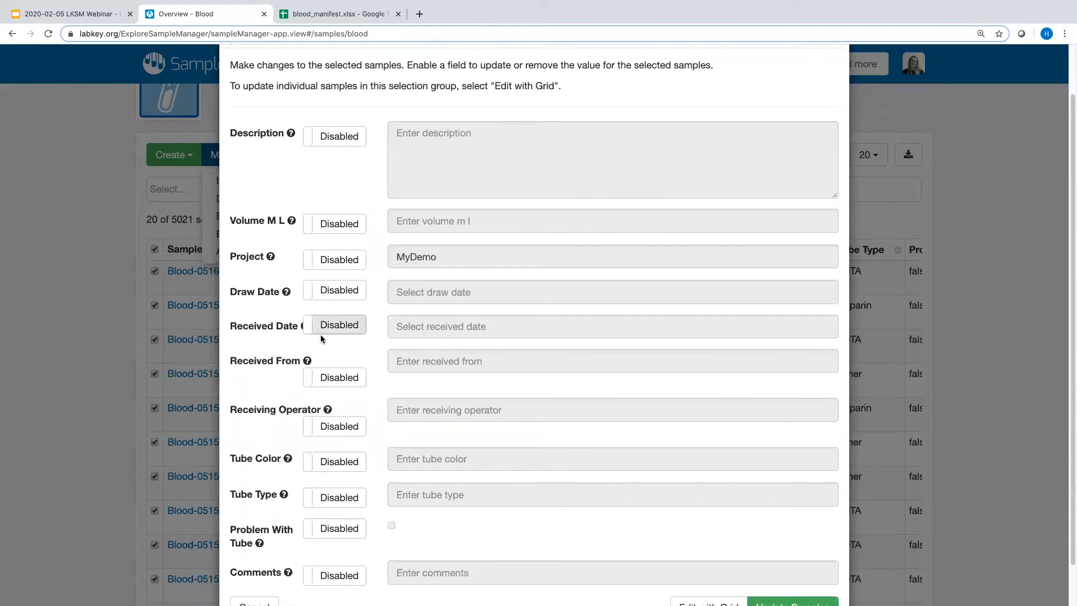
click(317, 328)
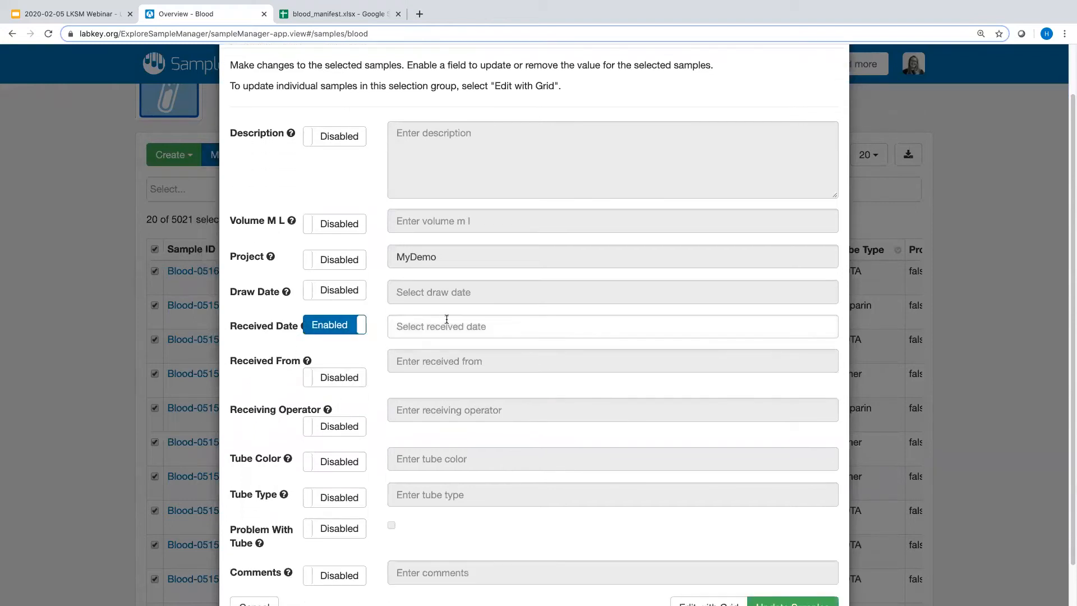
click(444, 318)
click(440, 403)
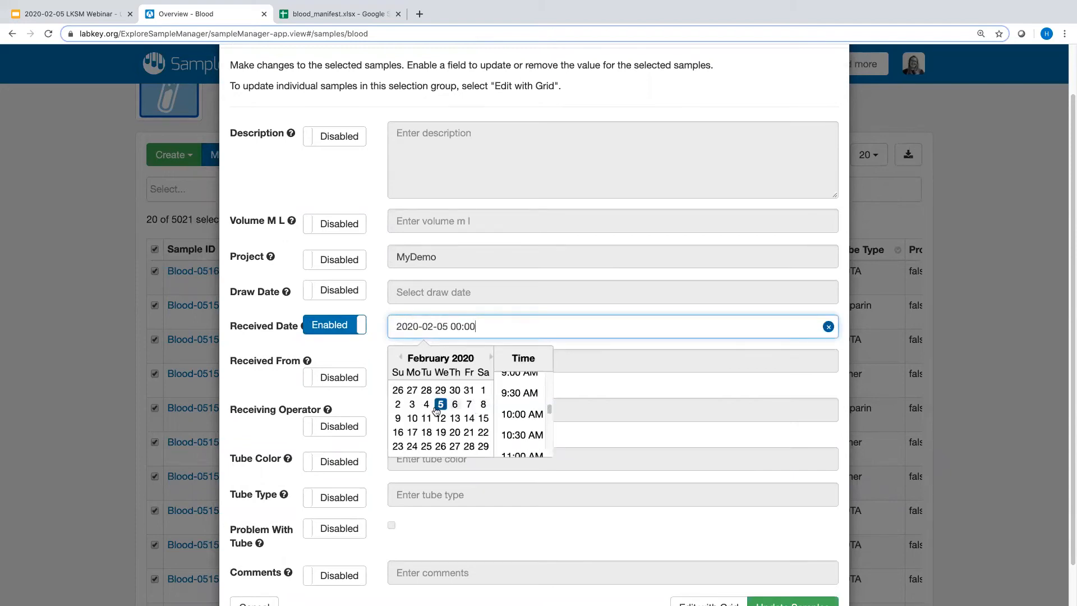
Step: Enable Receiving Operator in the bulk edit, fill in the operator's username, and update the samples
click(317, 428)
click(415, 411)
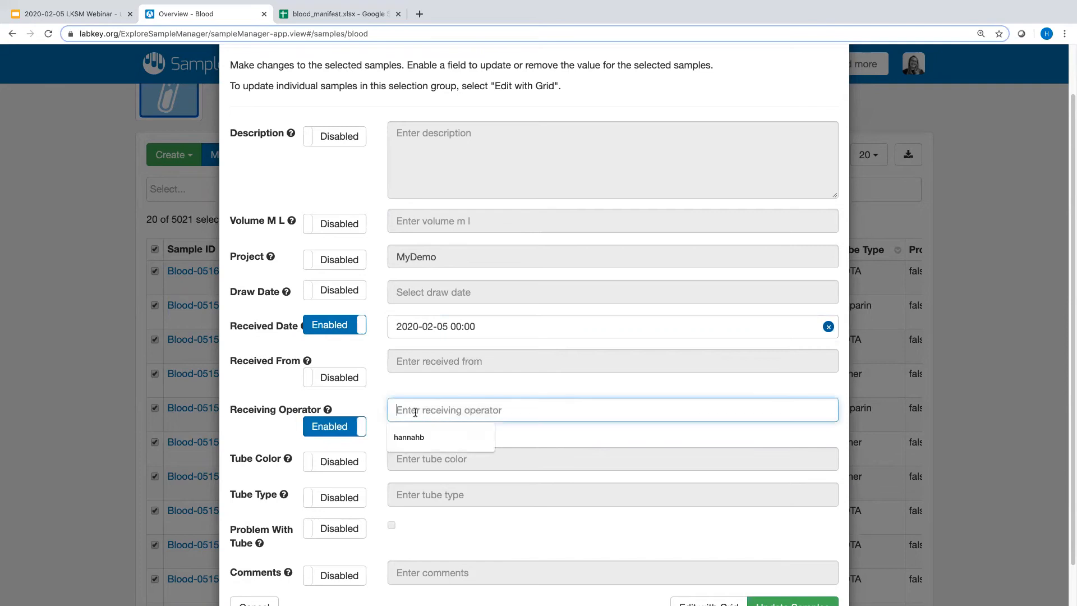
click(485, 437)
scroll(836, 517, down, 2)
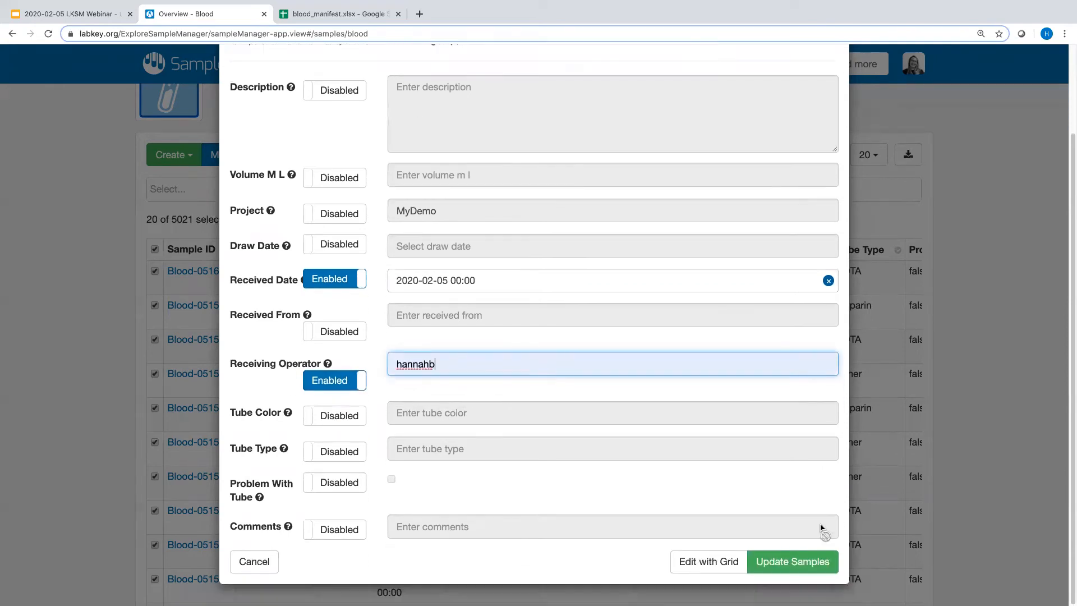
click(819, 563)
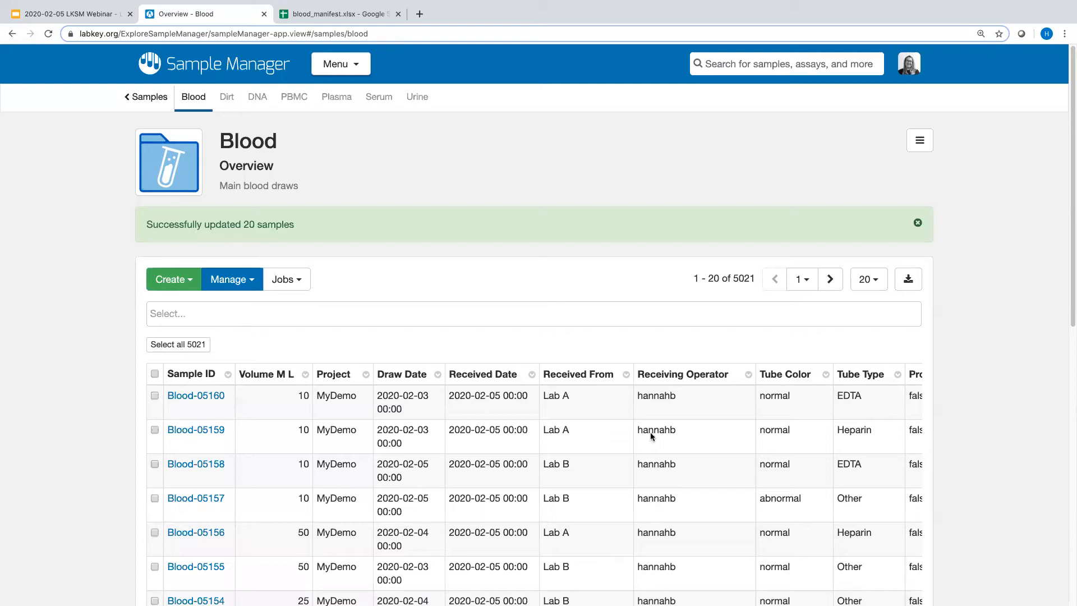
Step: Select all the updated Blood samples on the page and start a job with them
scroll(380, 303, down, 1)
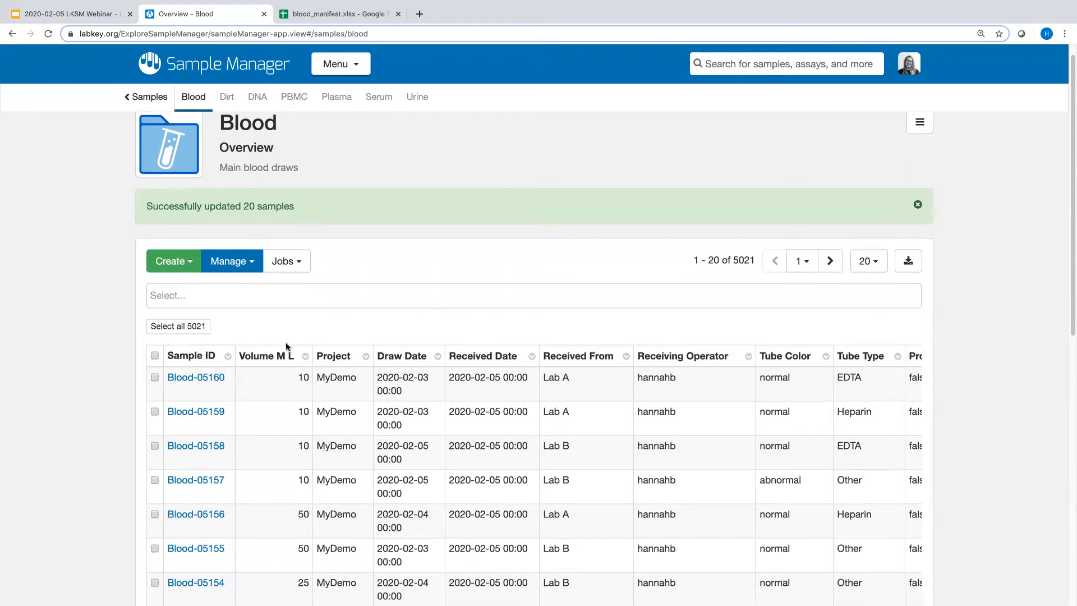
scroll(266, 383, down, 1)
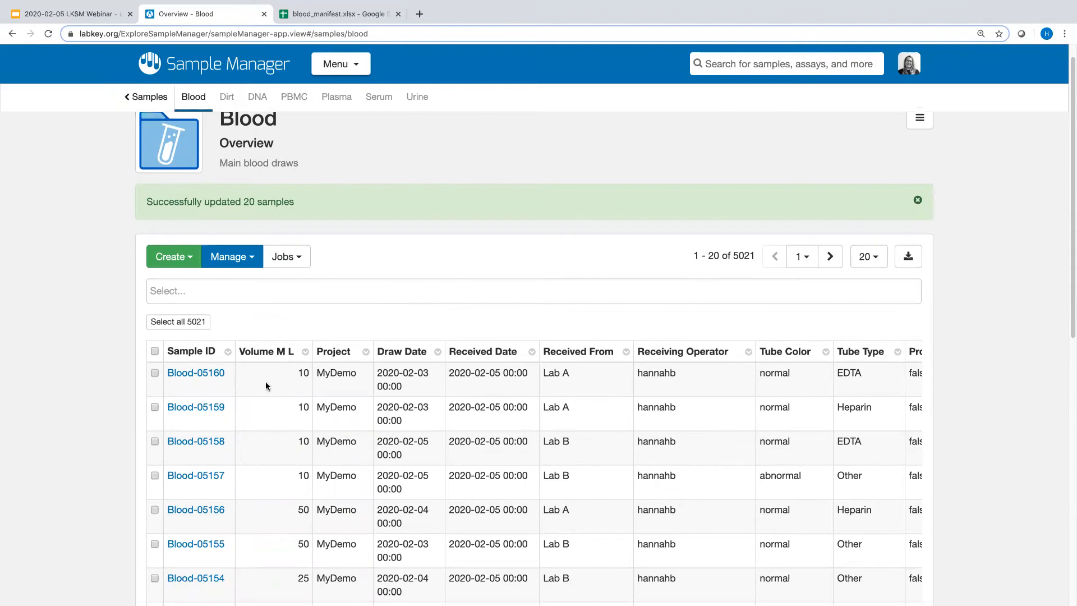
click(155, 351)
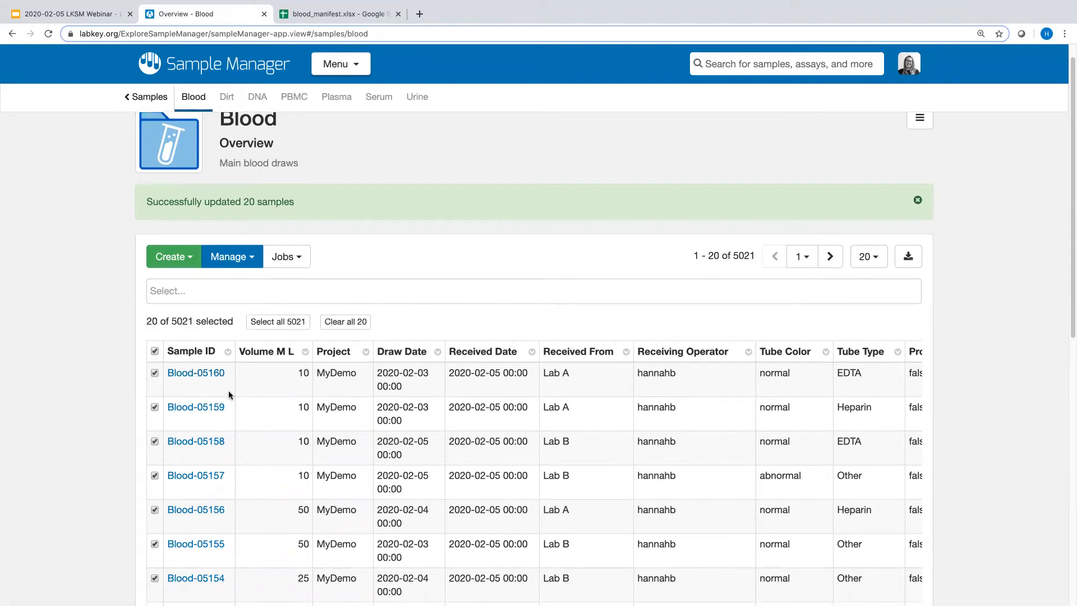
scroll(228, 391, down, 3)
scroll(228, 390, down, 10)
scroll(228, 392, up, 14)
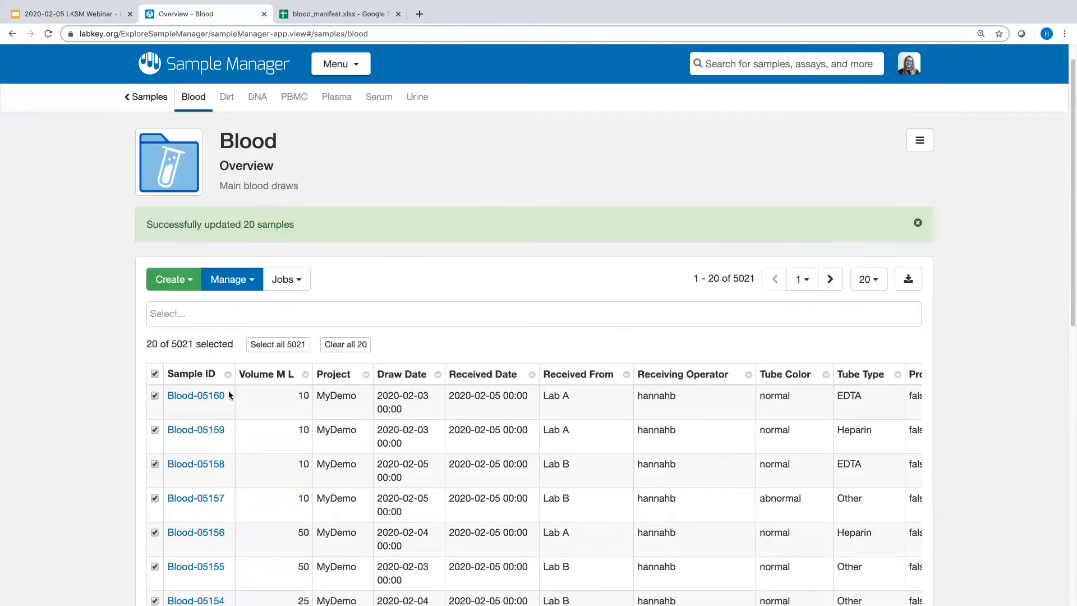
click(289, 280)
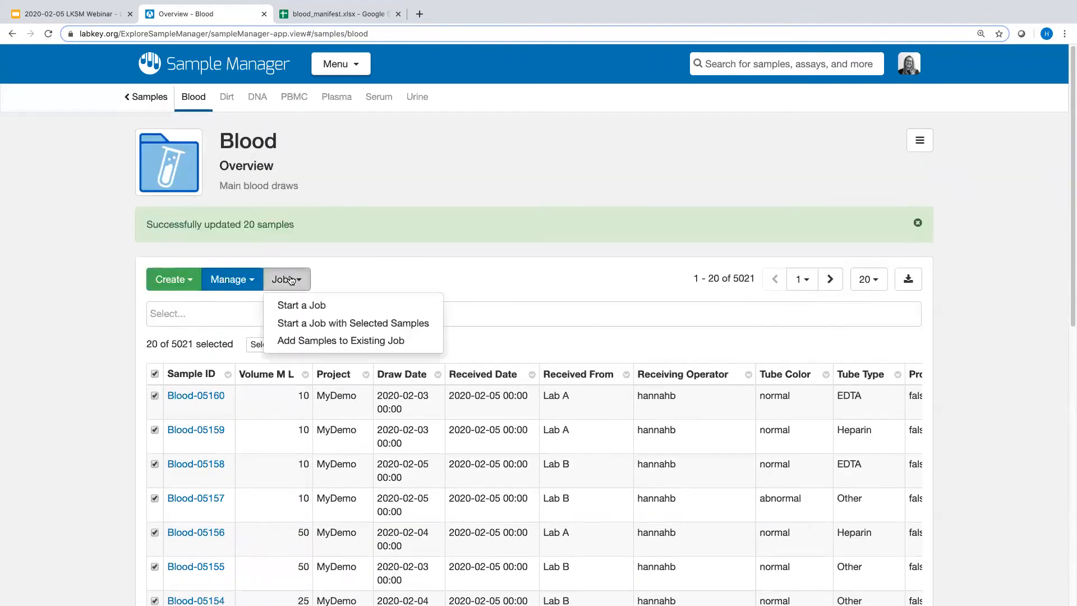
click(315, 323)
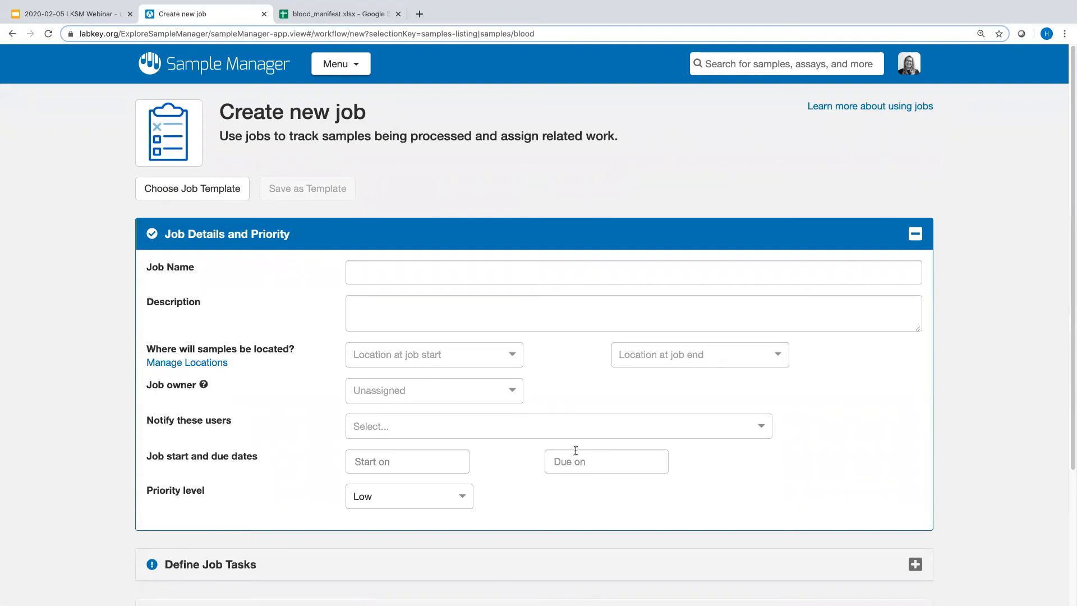
Step: Apply the job template "Perform blood analyses" to the new job
scroll(584, 271, down, 1)
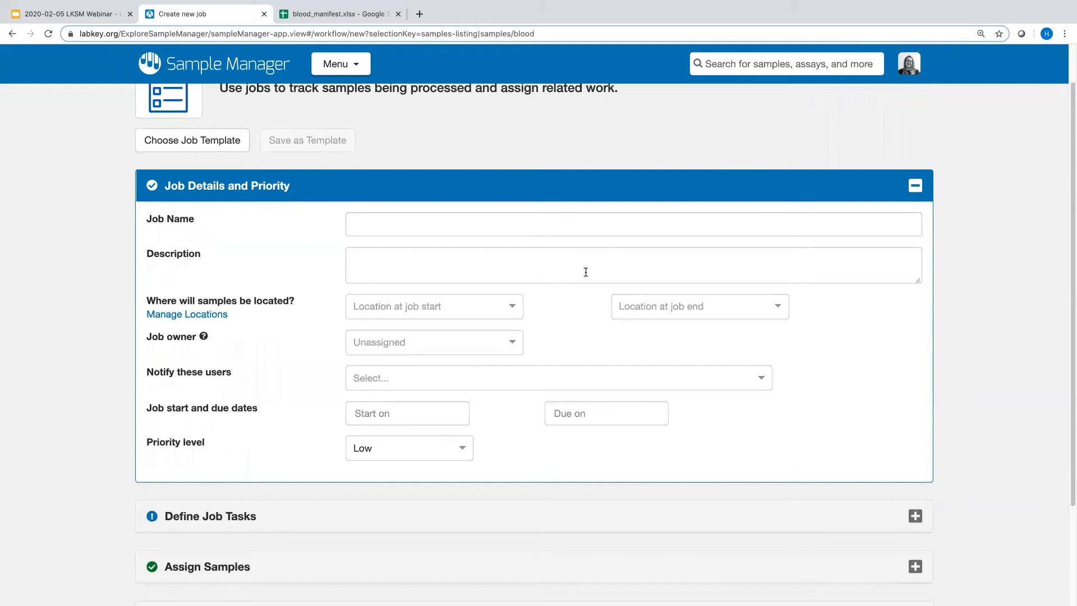
scroll(585, 272, up, 1)
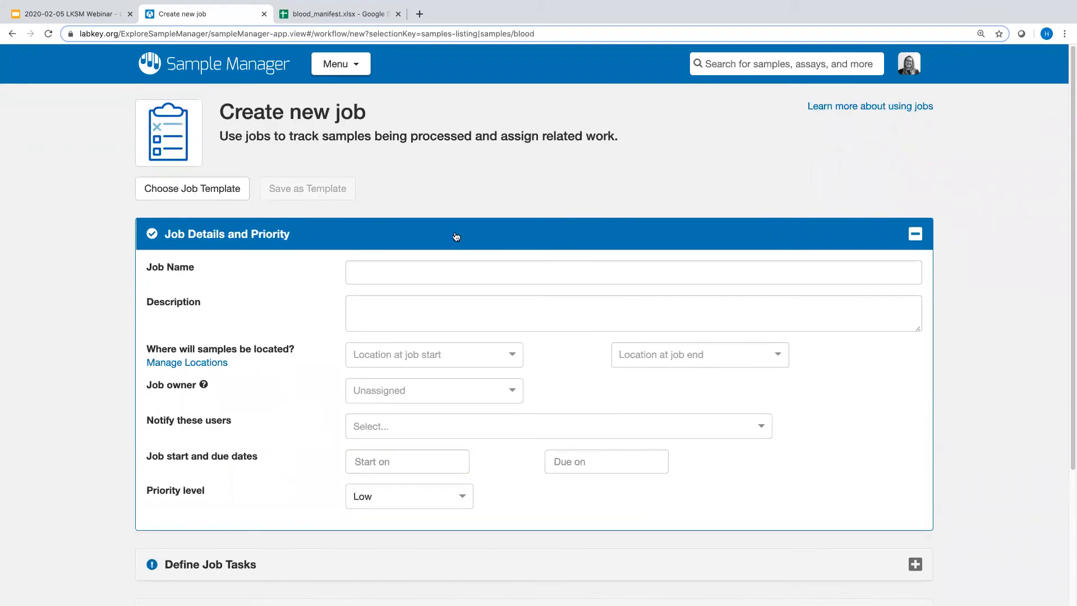
click(201, 191)
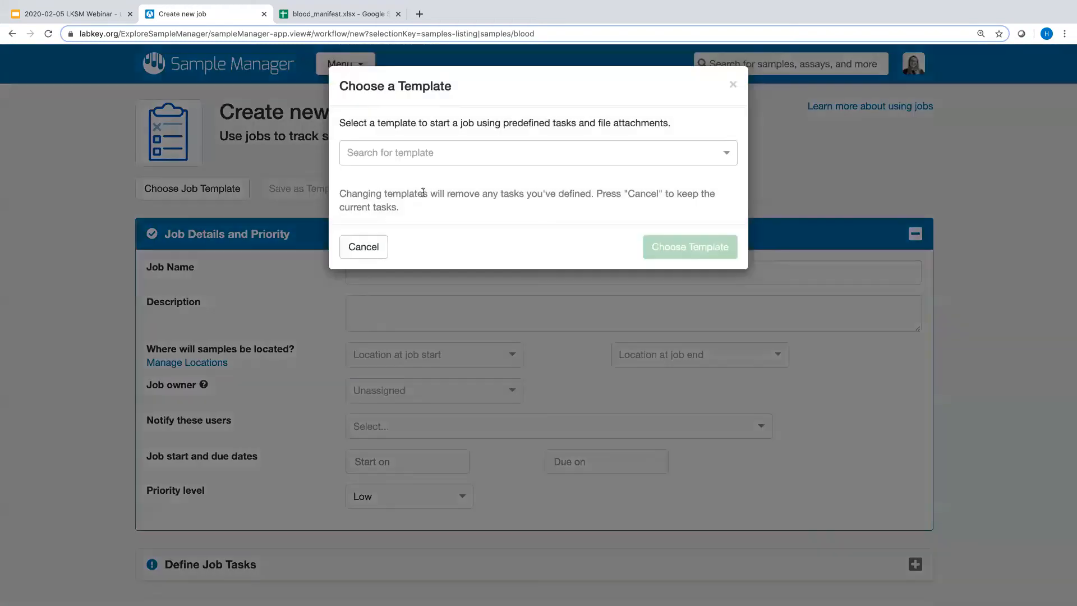
click(453, 158)
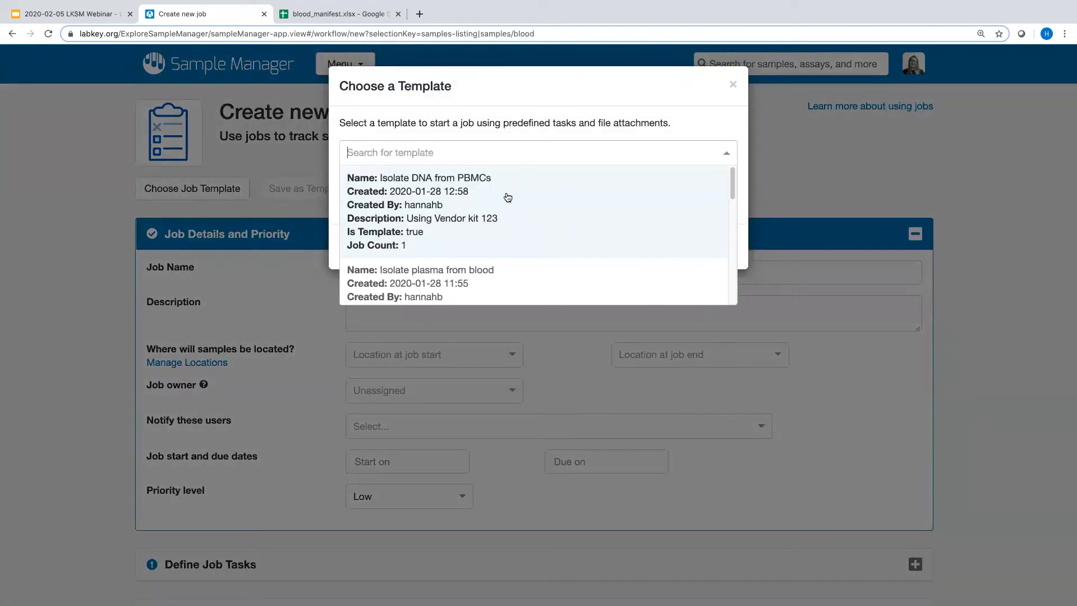
scroll(511, 204, down, 1)
scroll(512, 204, down, 2)
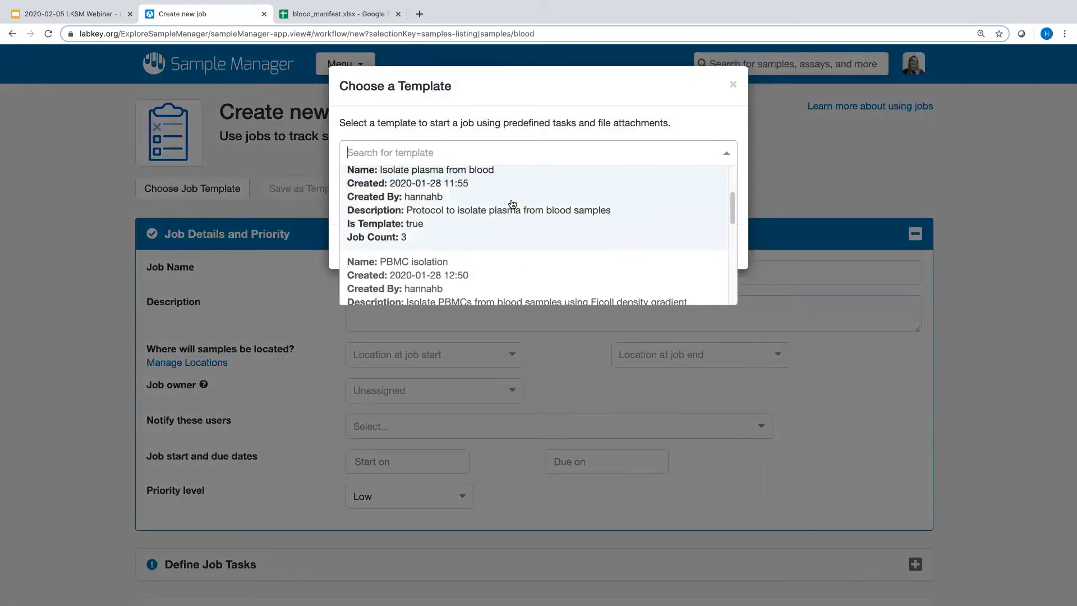
scroll(512, 204, down, 2)
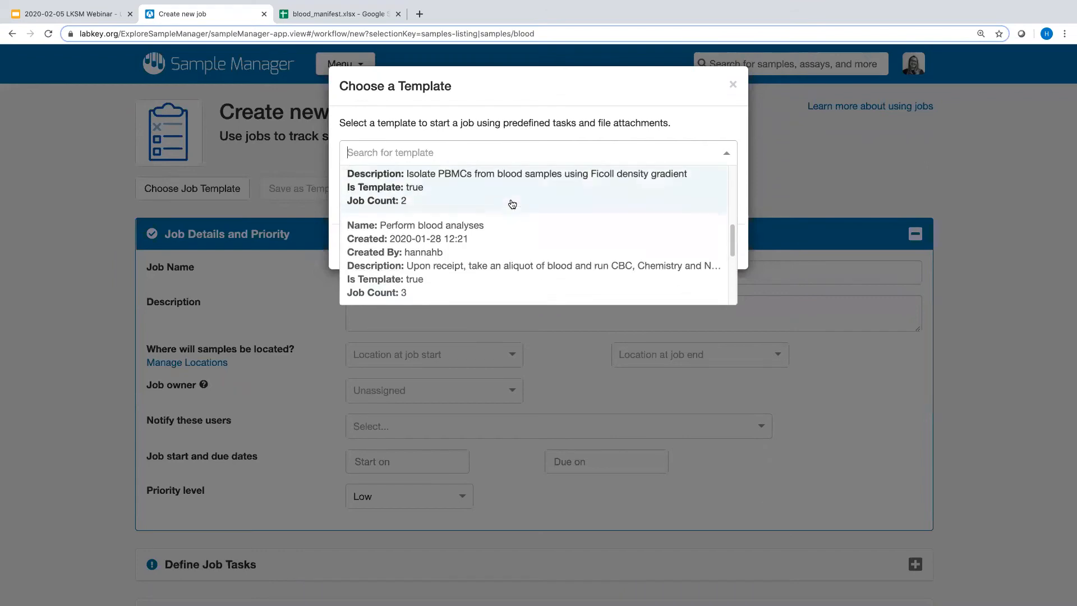
click(435, 240)
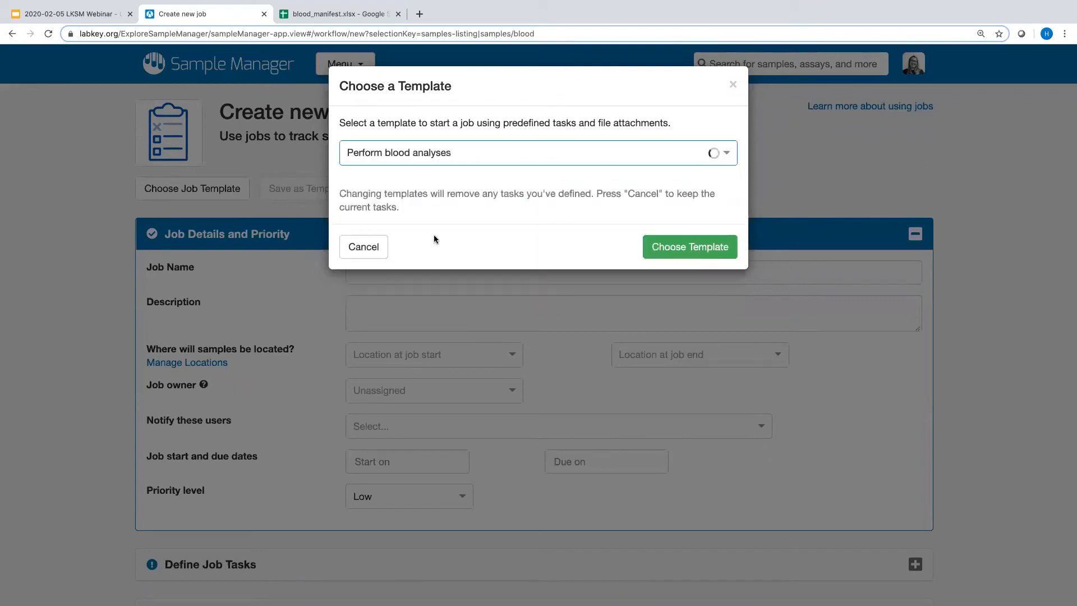
click(683, 248)
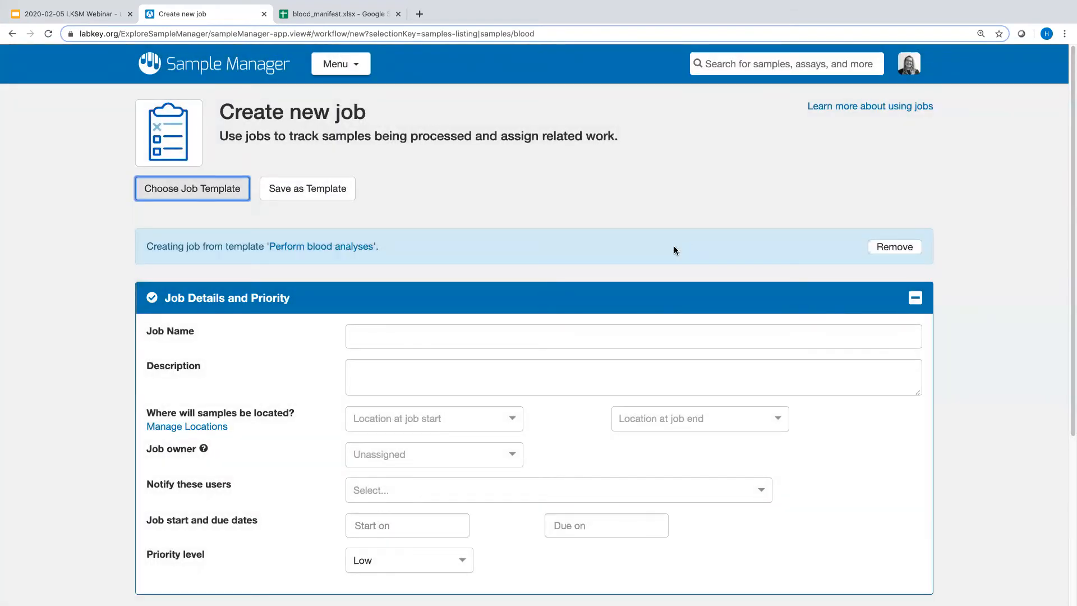
Step: Name the job MyDemo and enter "webinar demo" as its description
scroll(678, 247, down, 1)
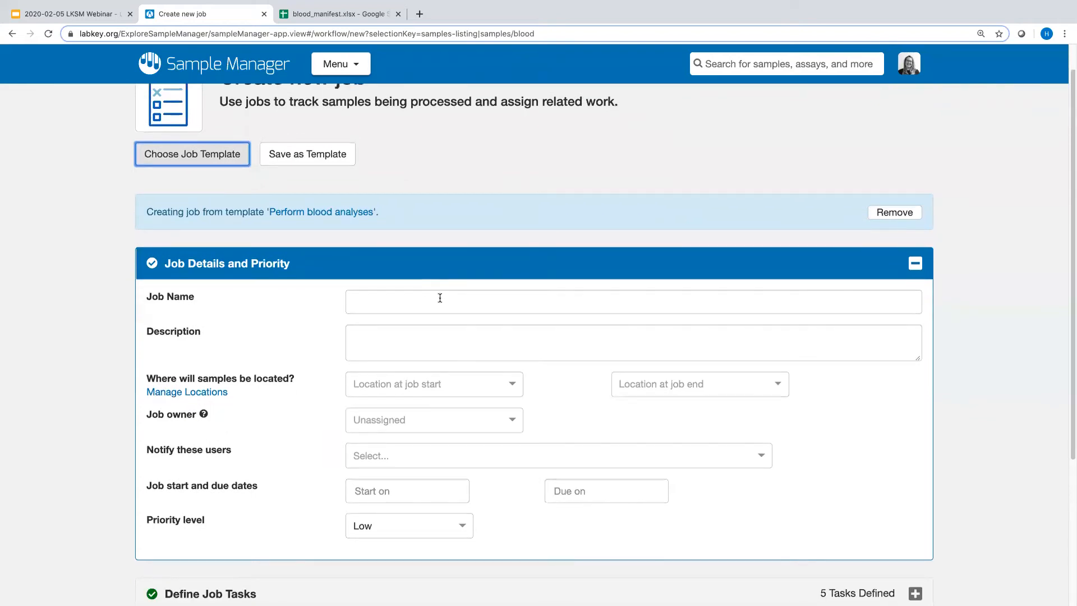
click(440, 297)
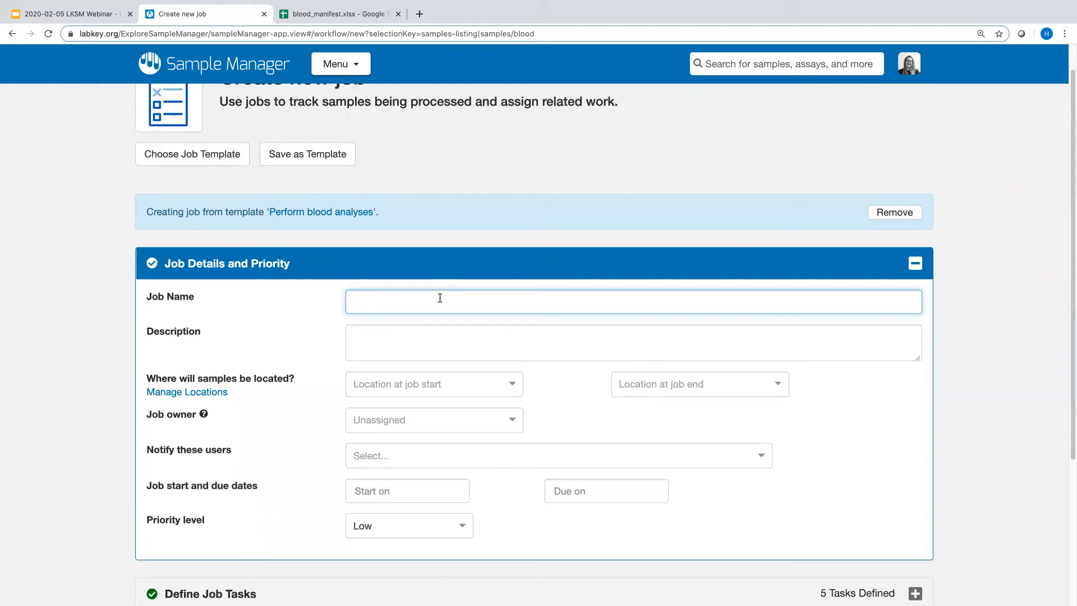
text(MyDemo)
click(355, 336)
text(webinar demo )
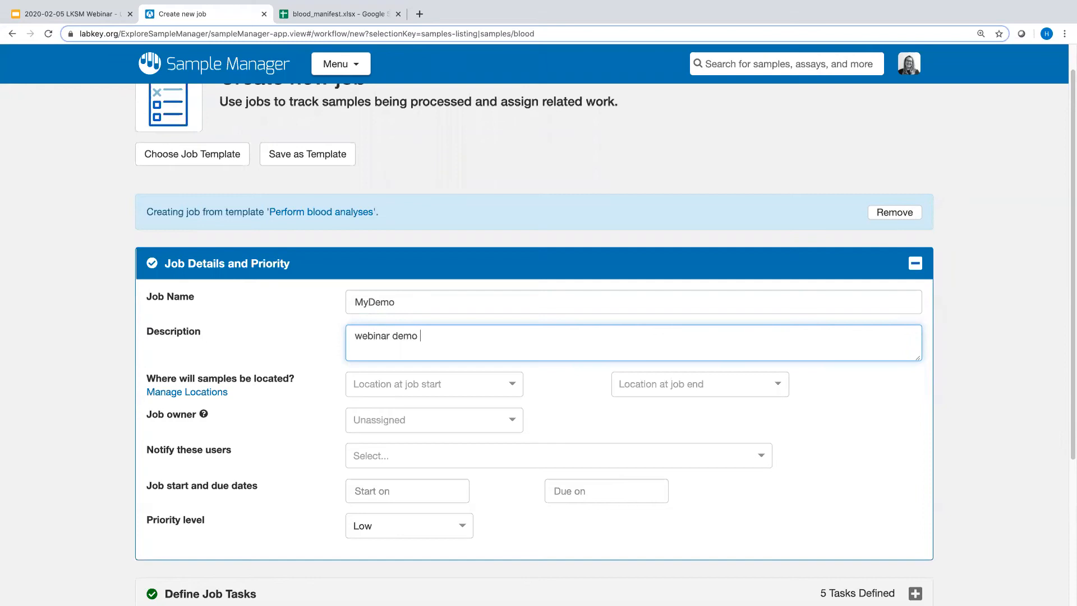
Step: Complete the job description as "webinar demo job" and set the sample locations to Bench1 at job start and Bench2 at job end
text(job)
click(442, 385)
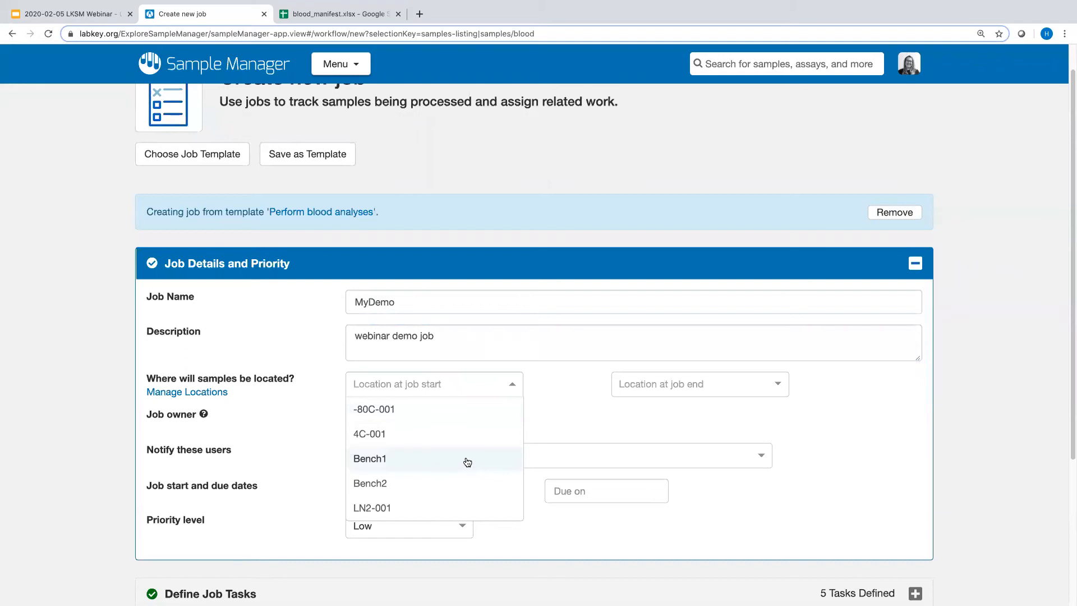
click(419, 457)
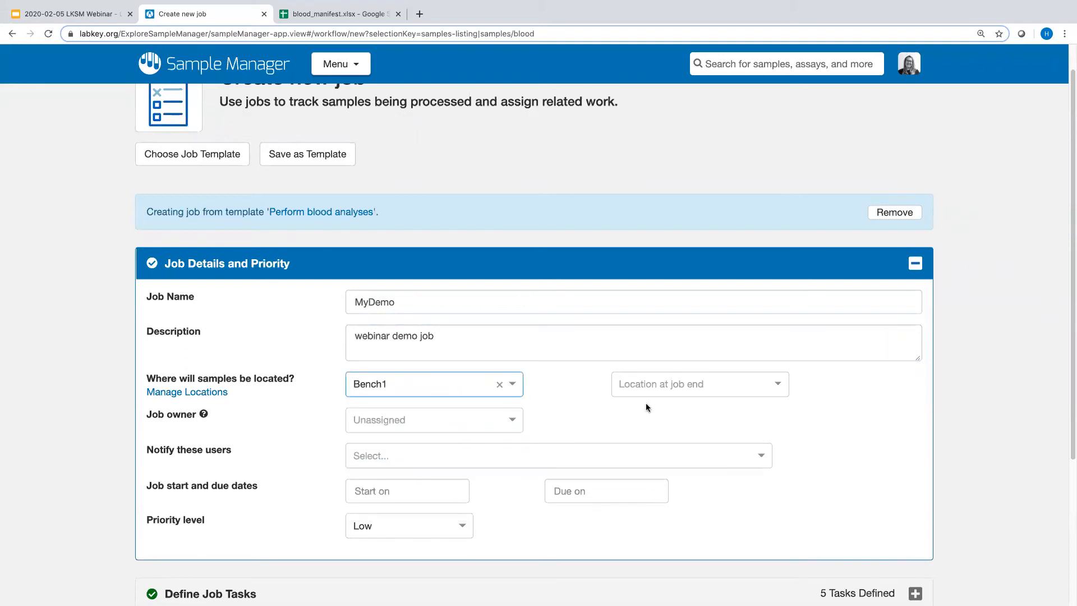
click(658, 383)
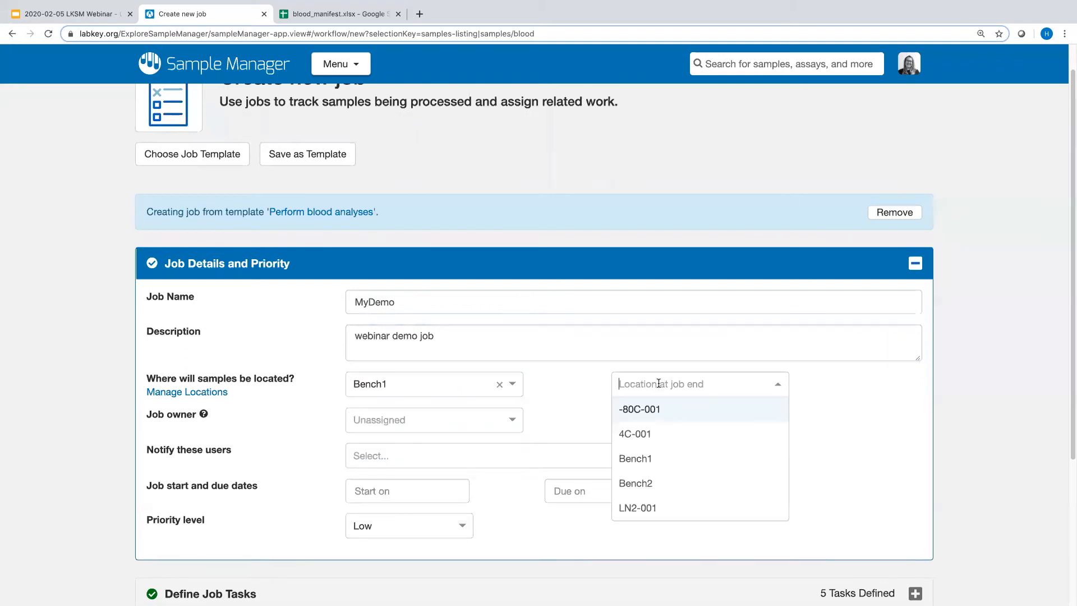
click(661, 487)
scroll(771, 466, down, 1)
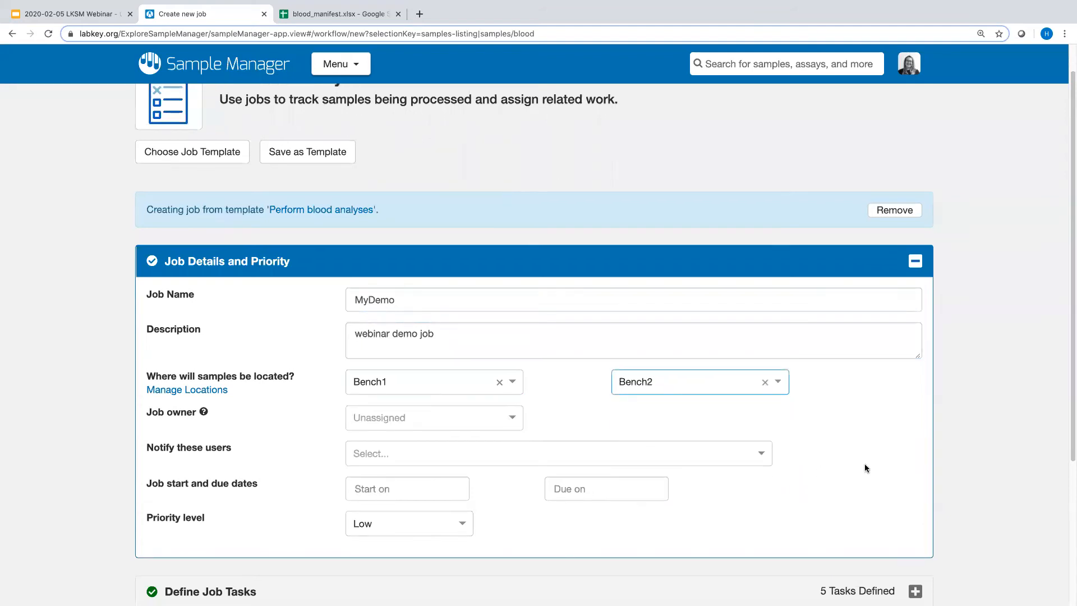
scroll(855, 468, down, 2)
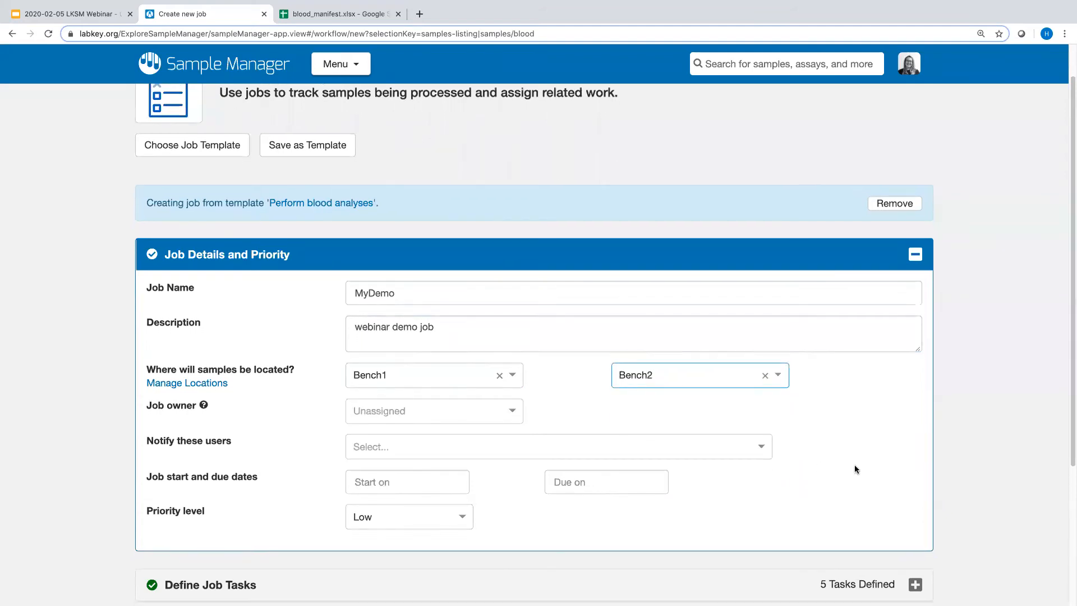
Step: Assign the demo operator as job owner and add a colleague's username to the users notified about the job
click(466, 388)
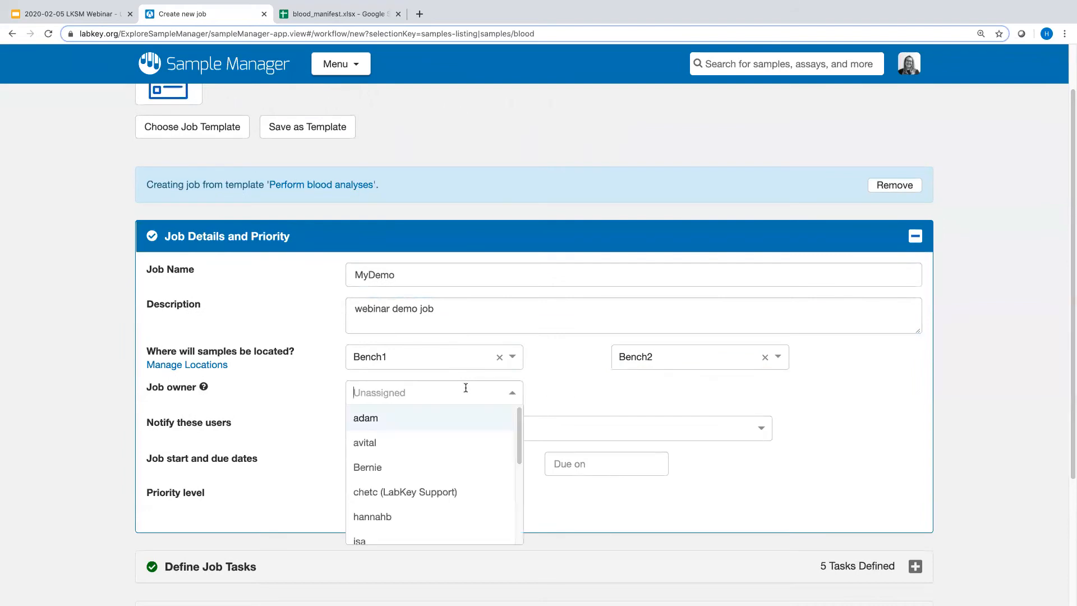
click(416, 516)
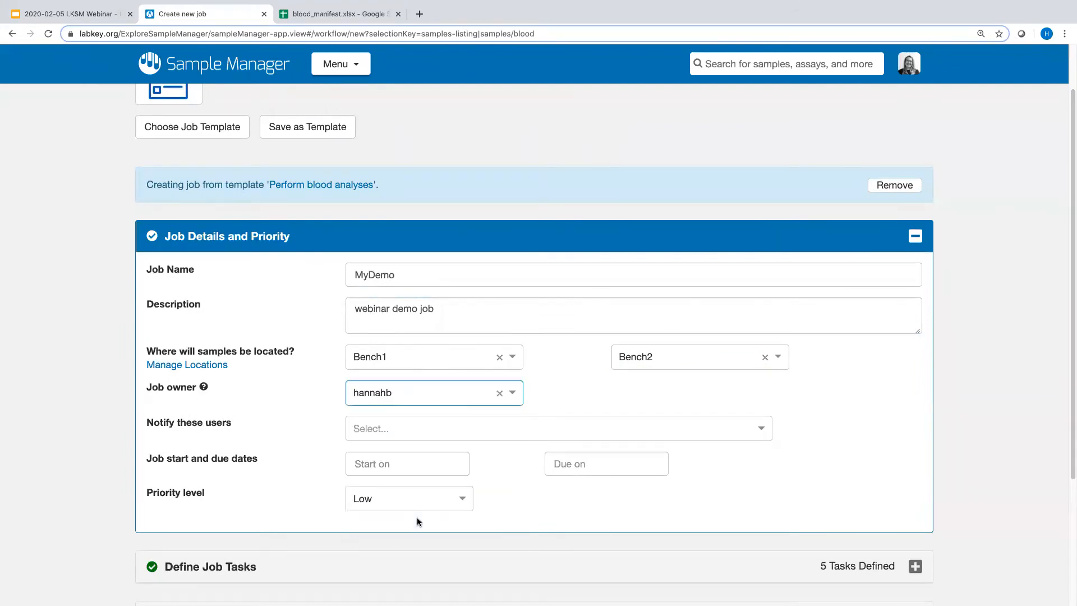
click(449, 420)
text(willb)
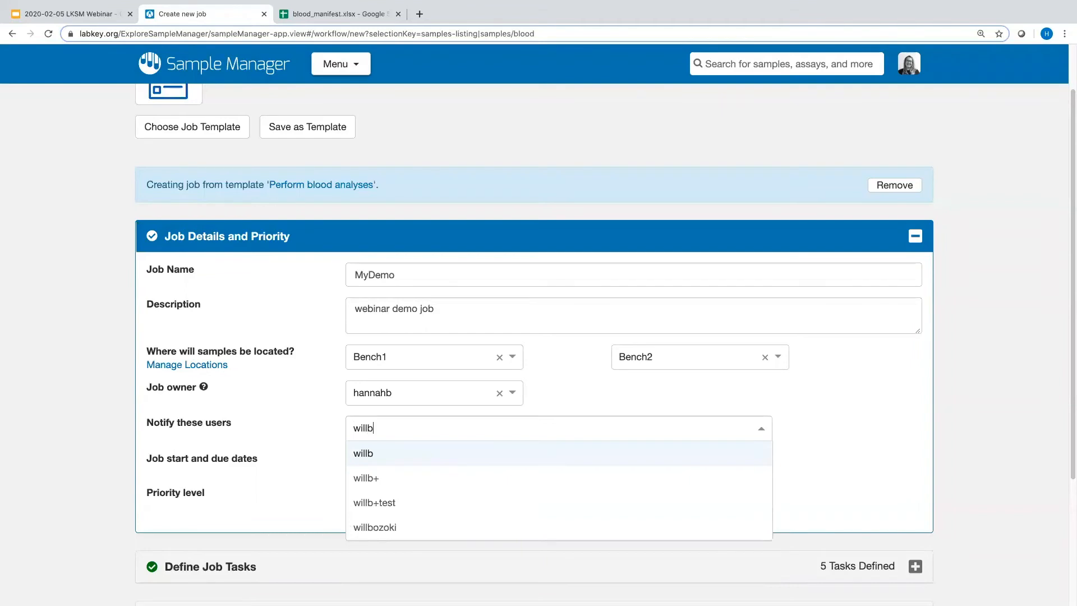
key(Return)
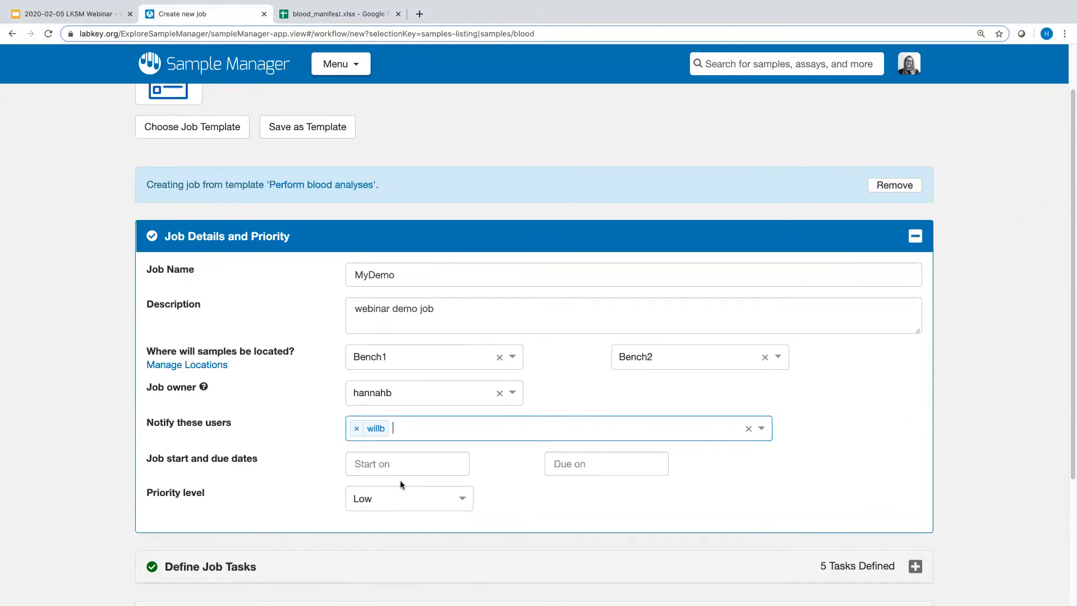
Step: Set both the job's start and due dates to 2020-02-05 and its priority level to High
click(404, 458)
scroll(405, 457, down, 1)
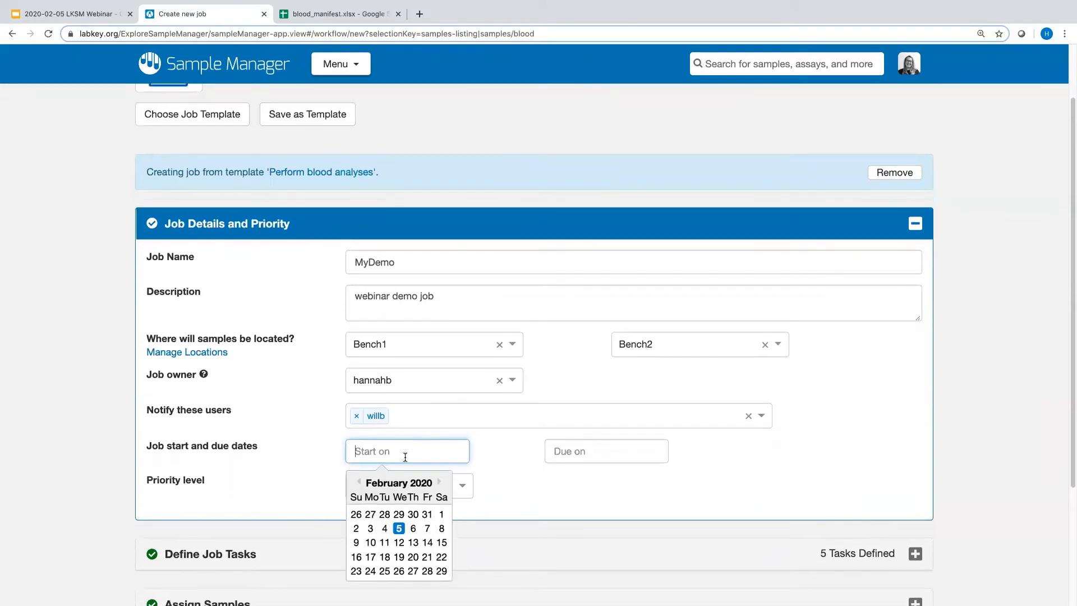
click(398, 524)
click(582, 438)
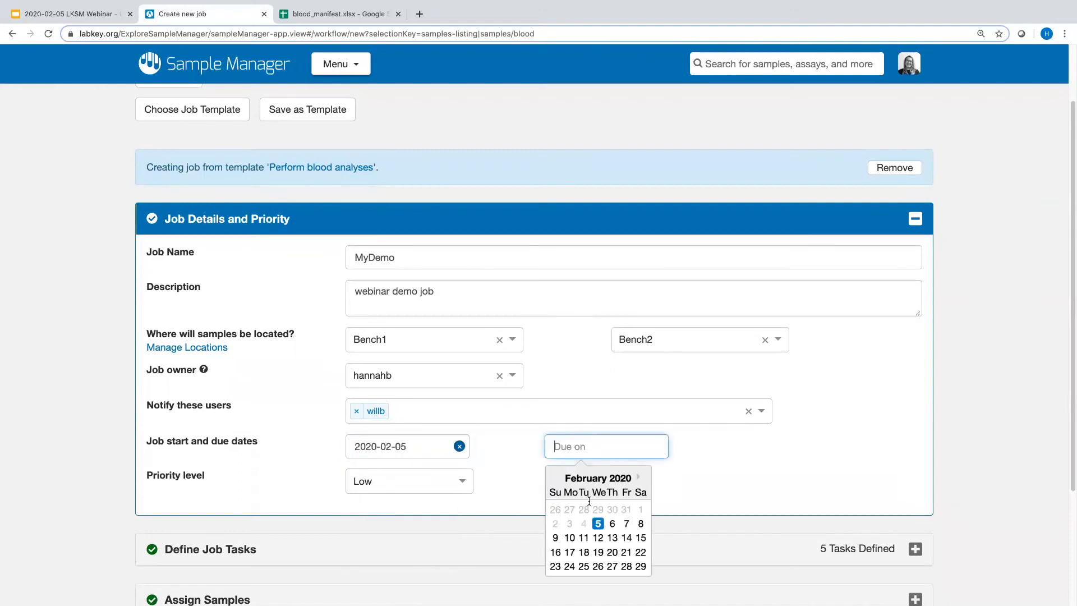
click(596, 524)
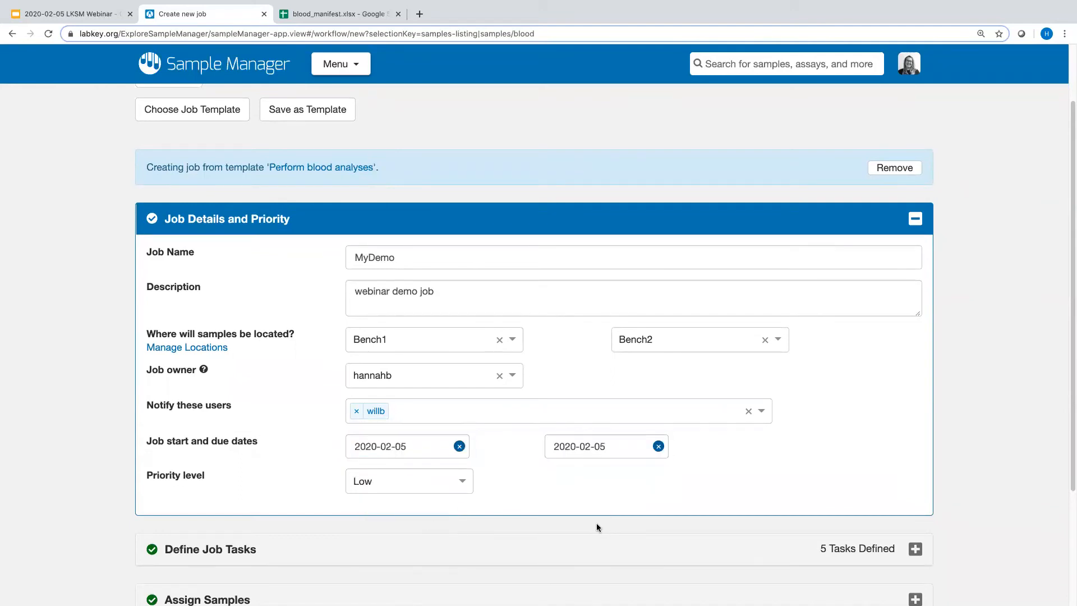
click(423, 481)
scroll(422, 480, down, 1)
scroll(422, 481, down, 1)
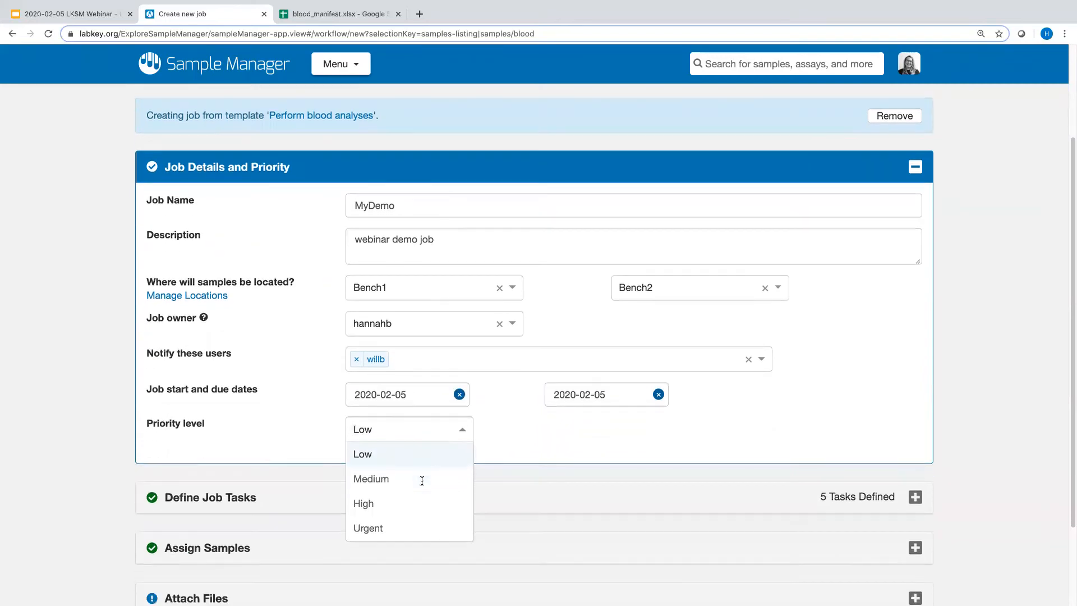
click(395, 506)
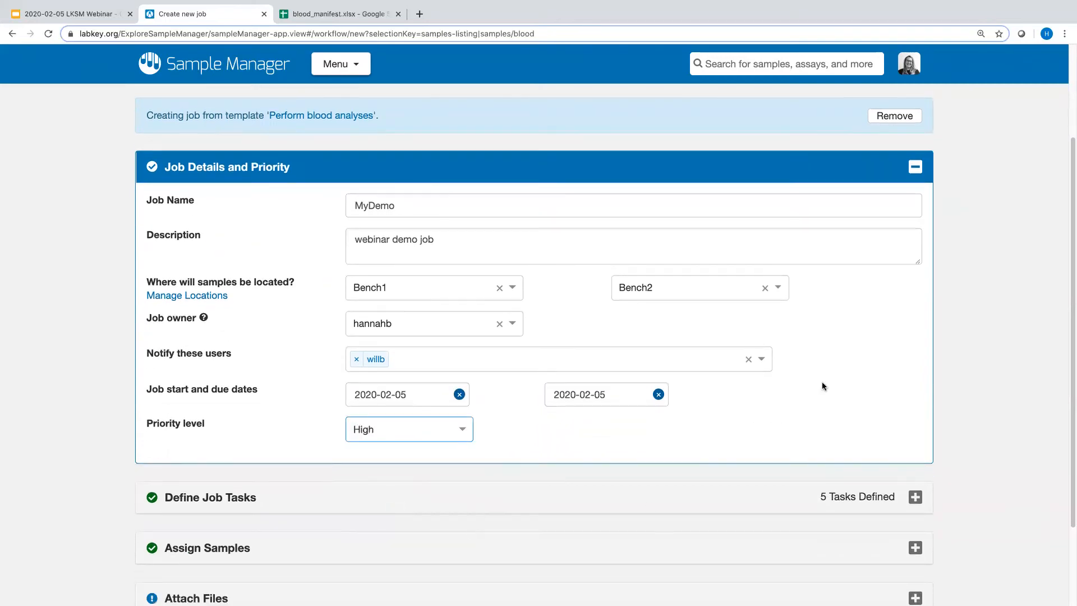
Step: Show the job's task definitions and assign the task "Receive blood and check tubes" to the job owner
scroll(826, 379, down, 3)
scroll(826, 381, down, 1)
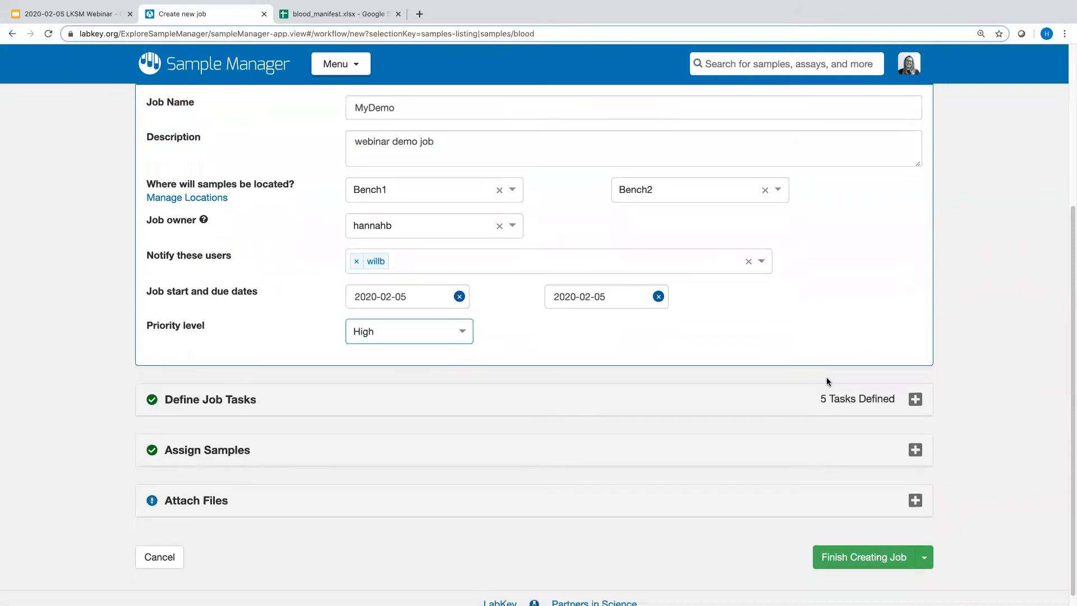
click(601, 397)
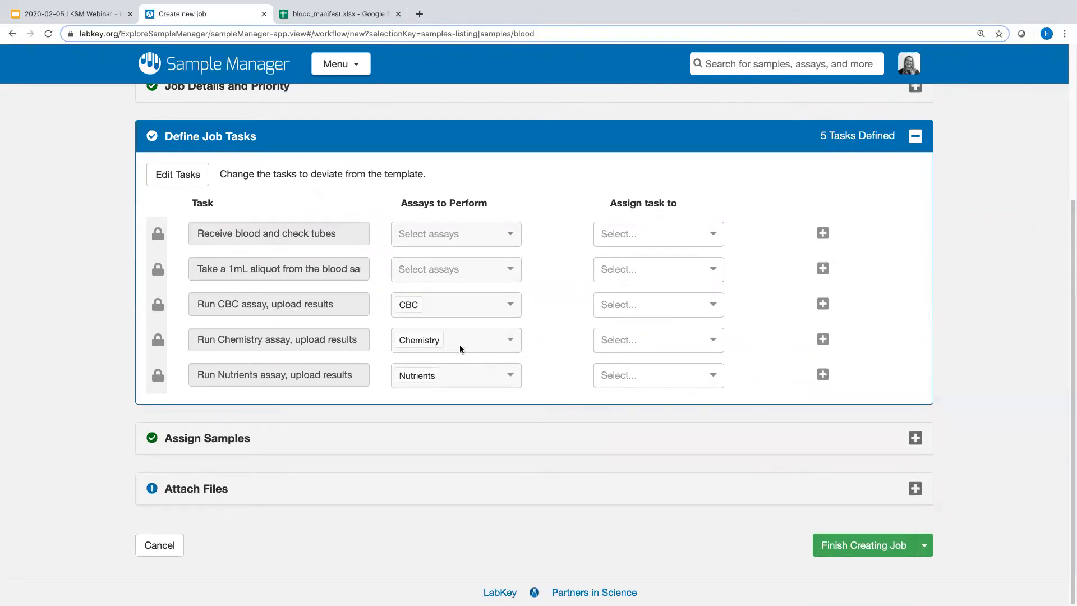
click(643, 238)
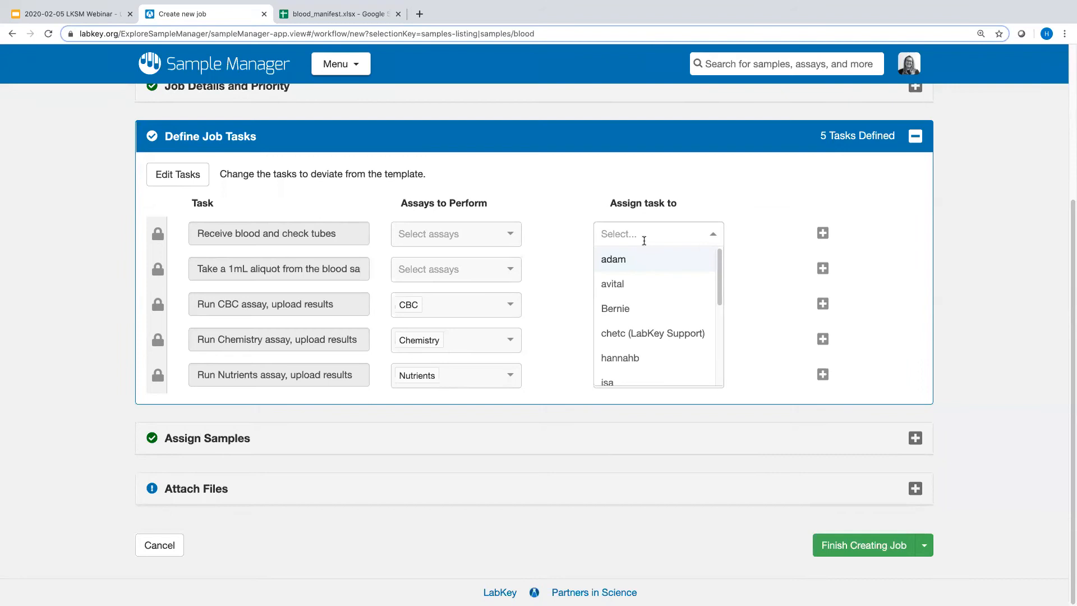
text(han)
key(Return)
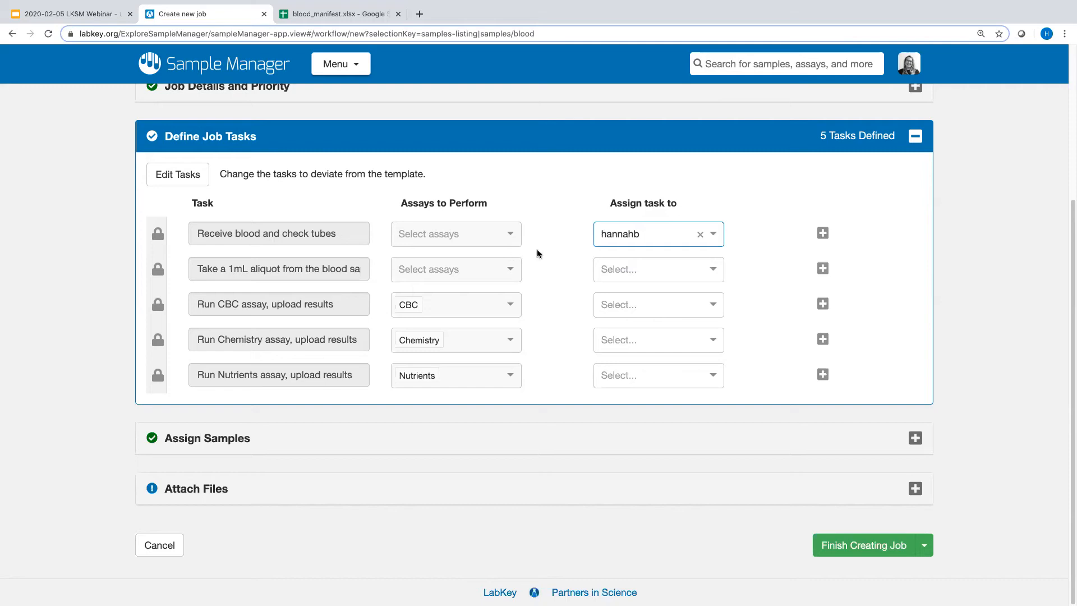
Step: Assign the 1mL aliquot task and the CBC assay task to a second team member
click(627, 271)
text(rob)
key(Return)
click(629, 309)
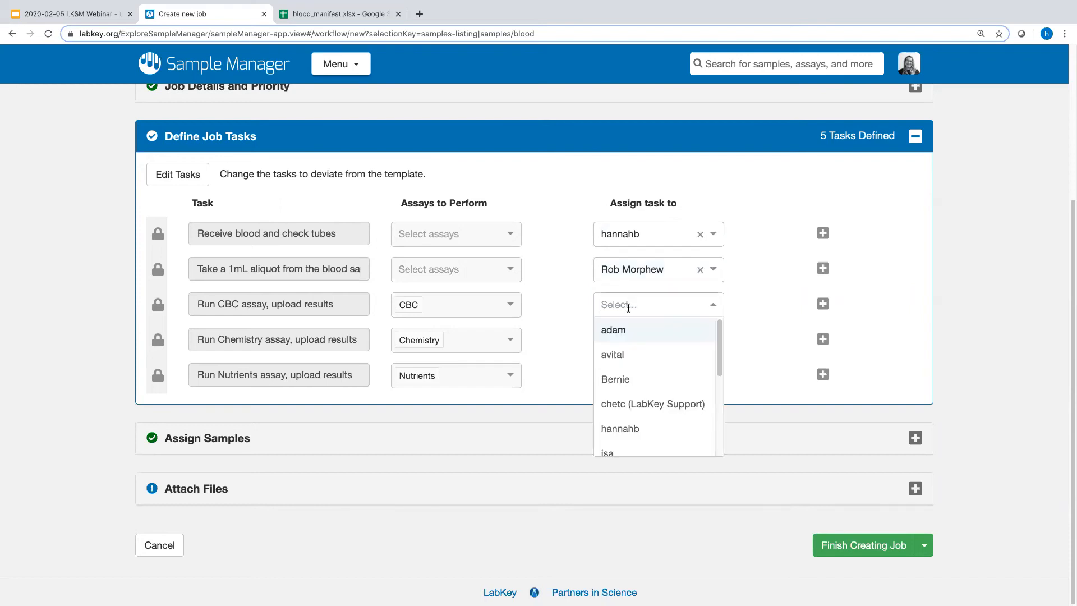
text(rob)
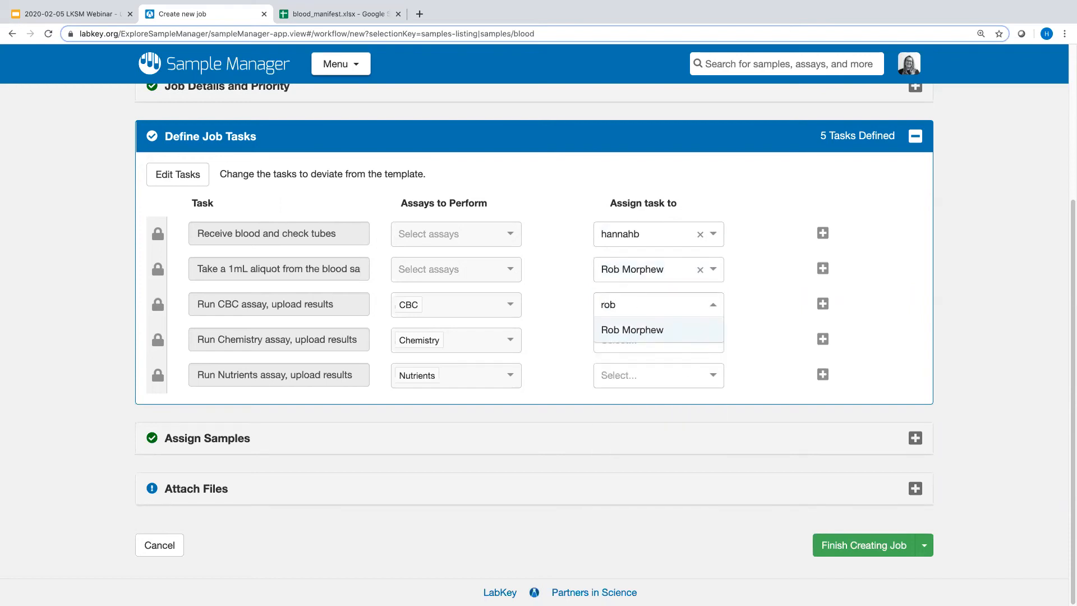
key(Return)
Step: Assign the Chemistry and Nutrients assay tasks to the same team member as the CBC task
click(627, 340)
text(rob)
key(Return)
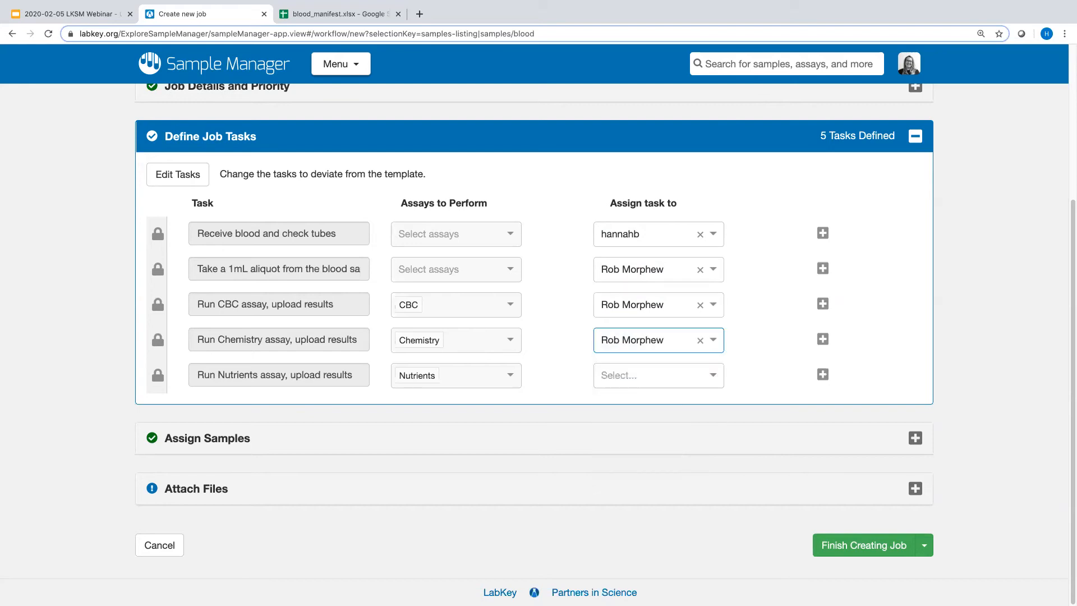
click(617, 375)
text(r)
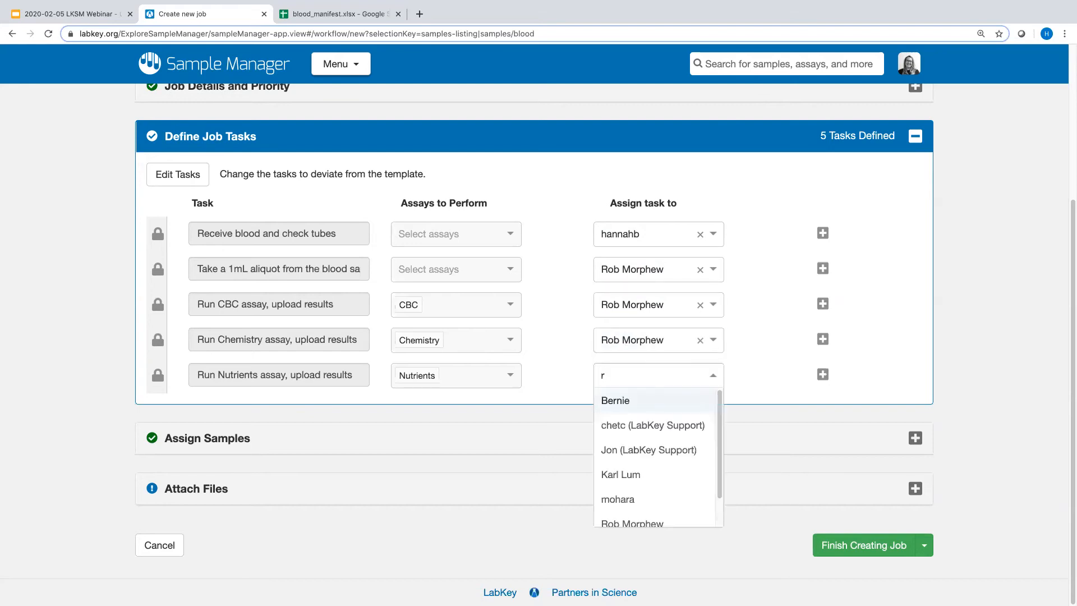
text(ob)
key(Return)
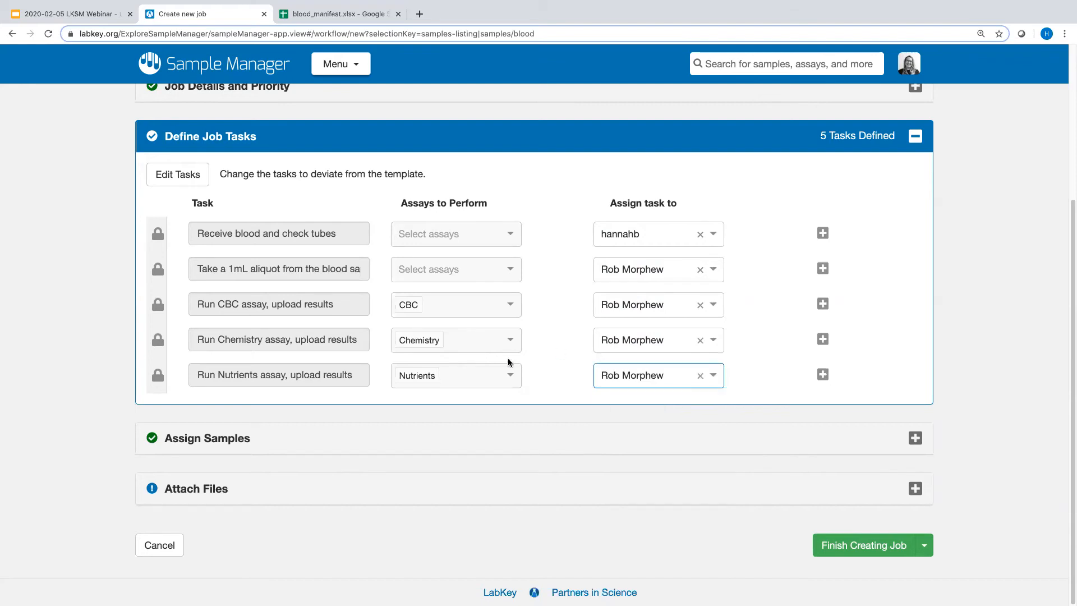
Step: Review the job's assigned samples and file attachment section, and finish creating the job without attaching a file
click(550, 443)
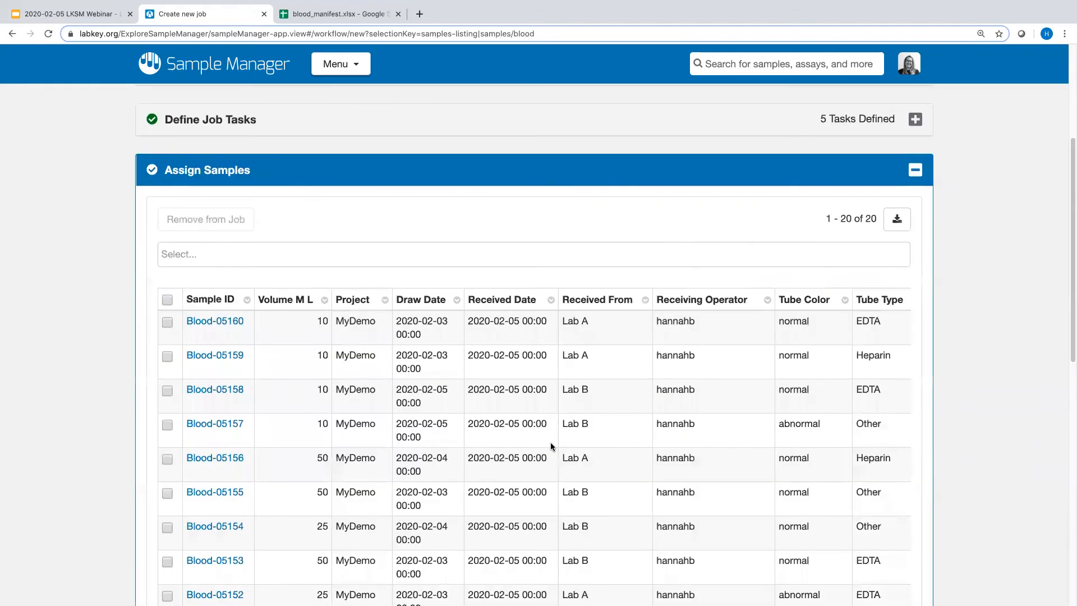
scroll(674, 269, down, 1)
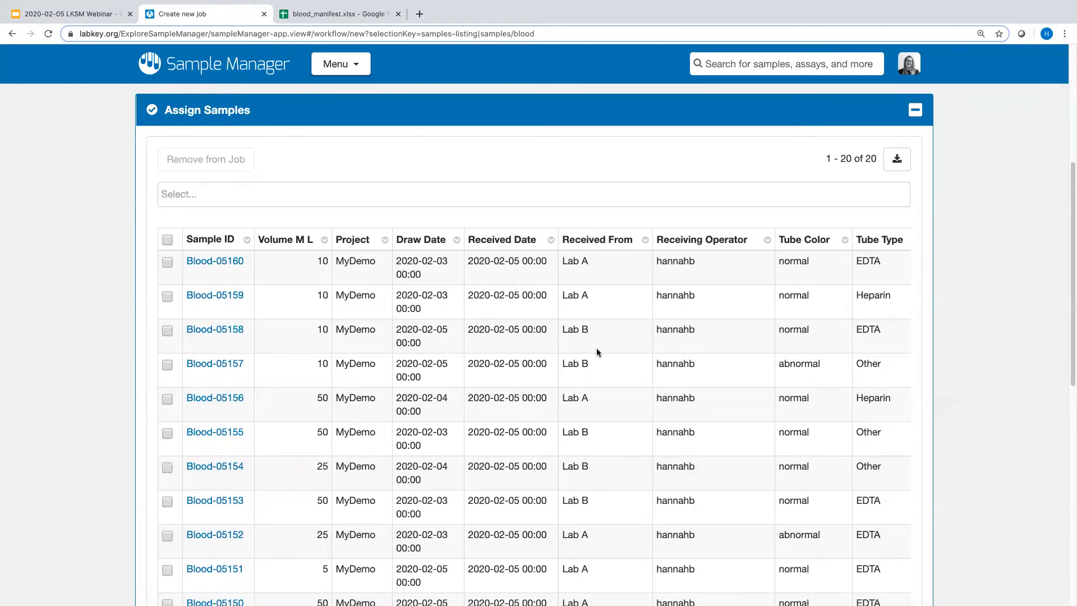
scroll(597, 347, down, 1)
scroll(597, 350, down, 3)
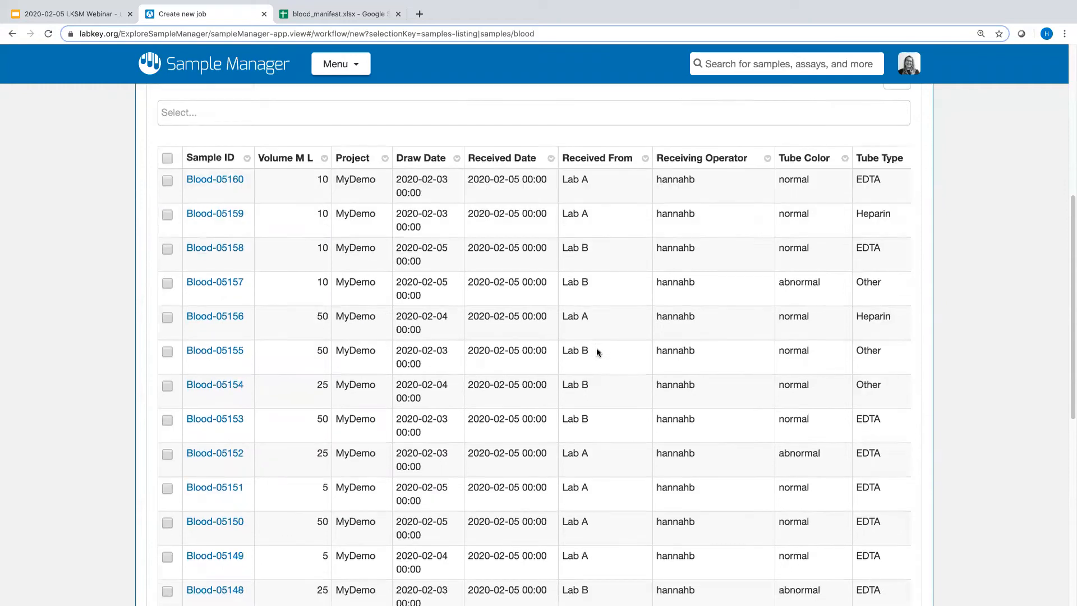
scroll(597, 352, down, 6)
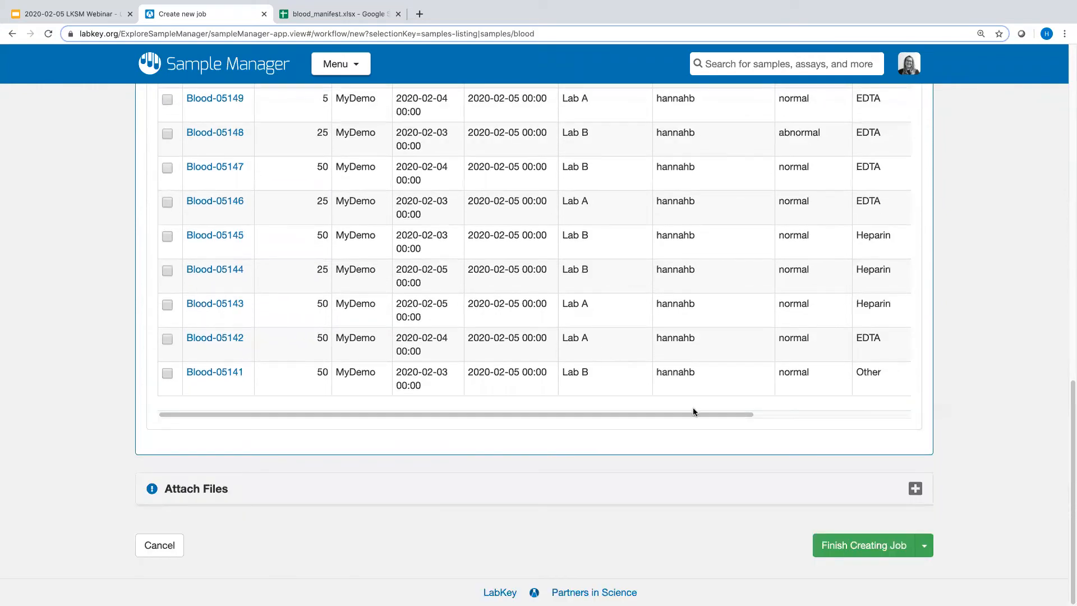
click(701, 493)
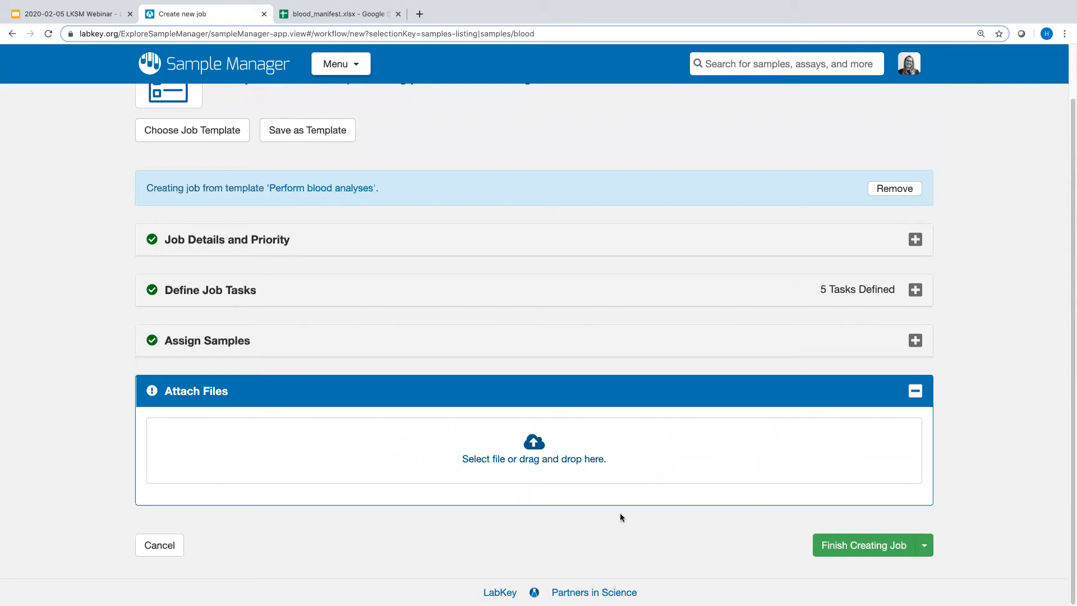
click(884, 542)
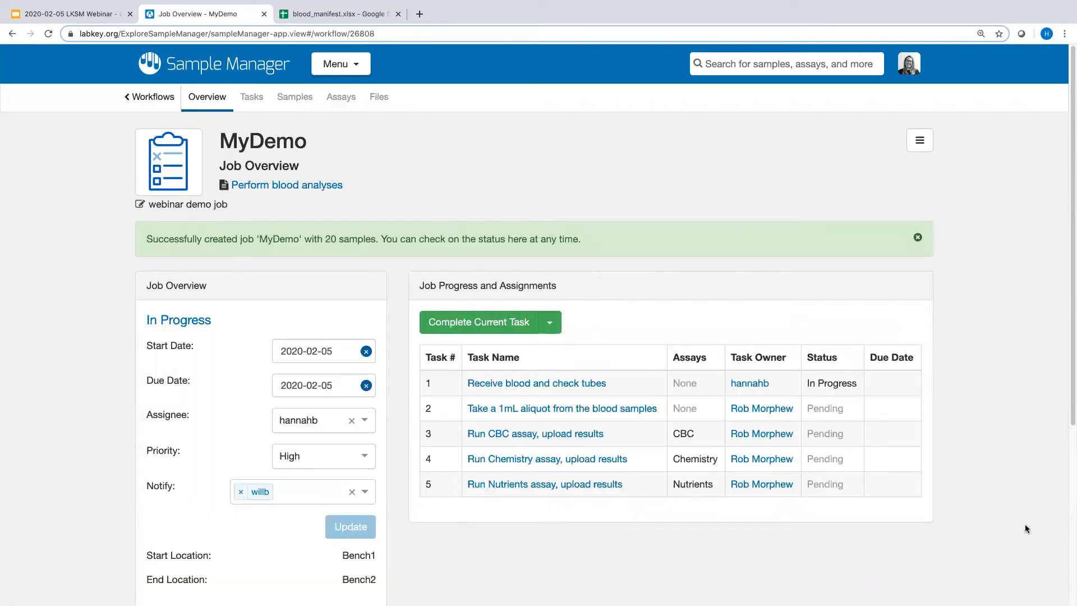
Step: Review the MyDemo job overview, open its task "Receive blood and check tubes", and post the comment "My demo comment" on it
scroll(1026, 529, down, 3)
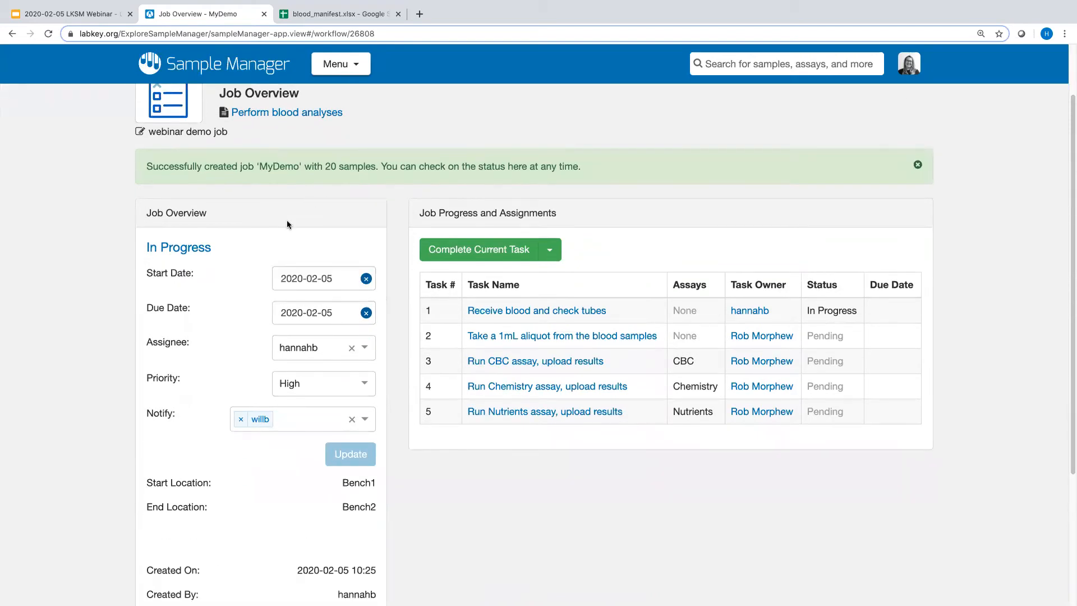
scroll(287, 225, down, 3)
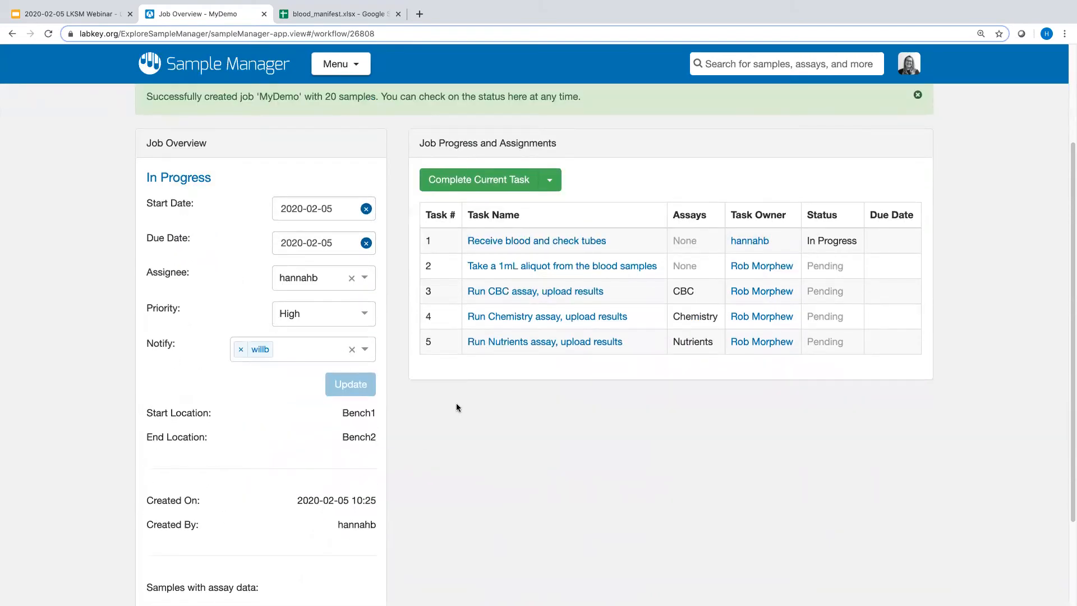
scroll(558, 430, up, 3)
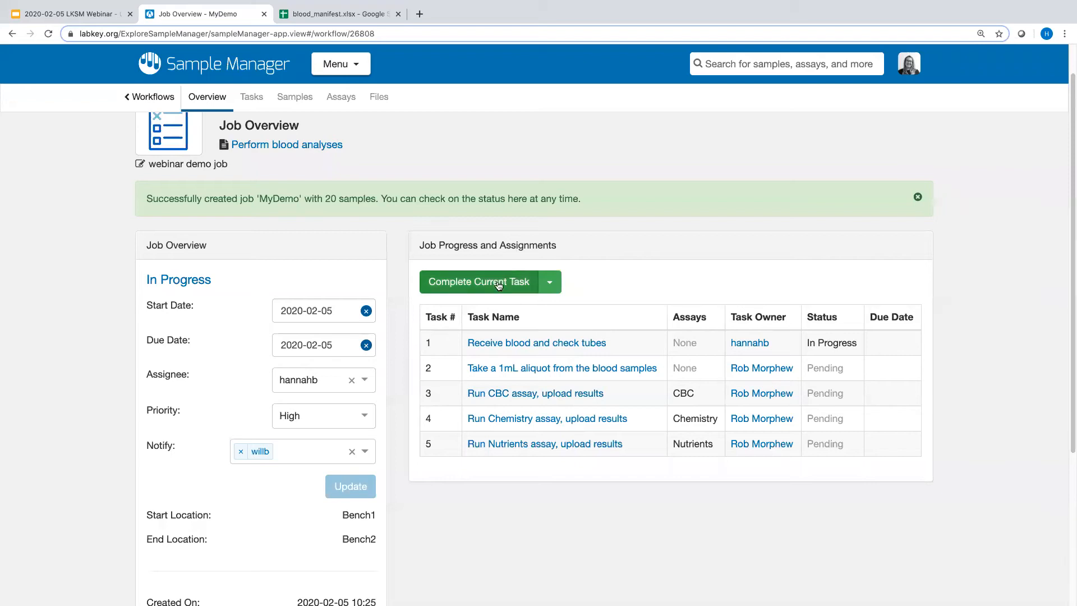
click(562, 344)
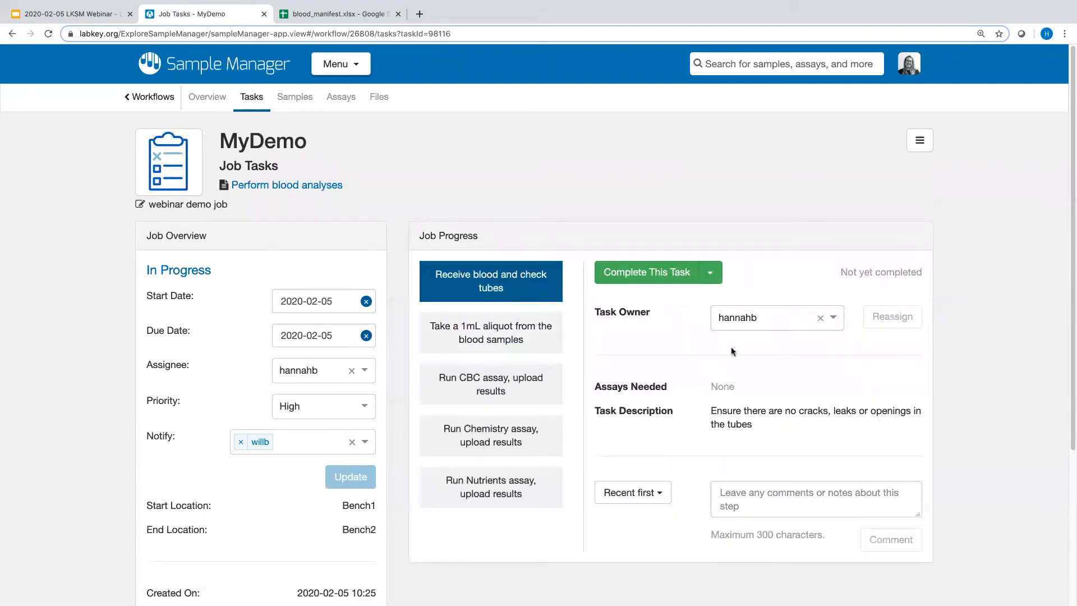
click(783, 511)
text(My demo comment)
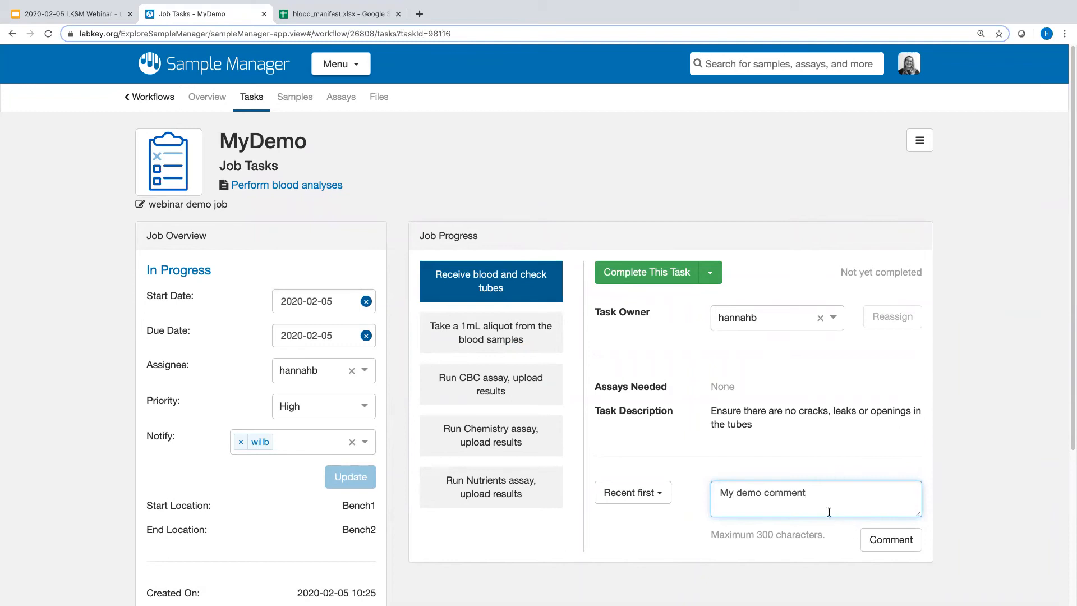
click(881, 538)
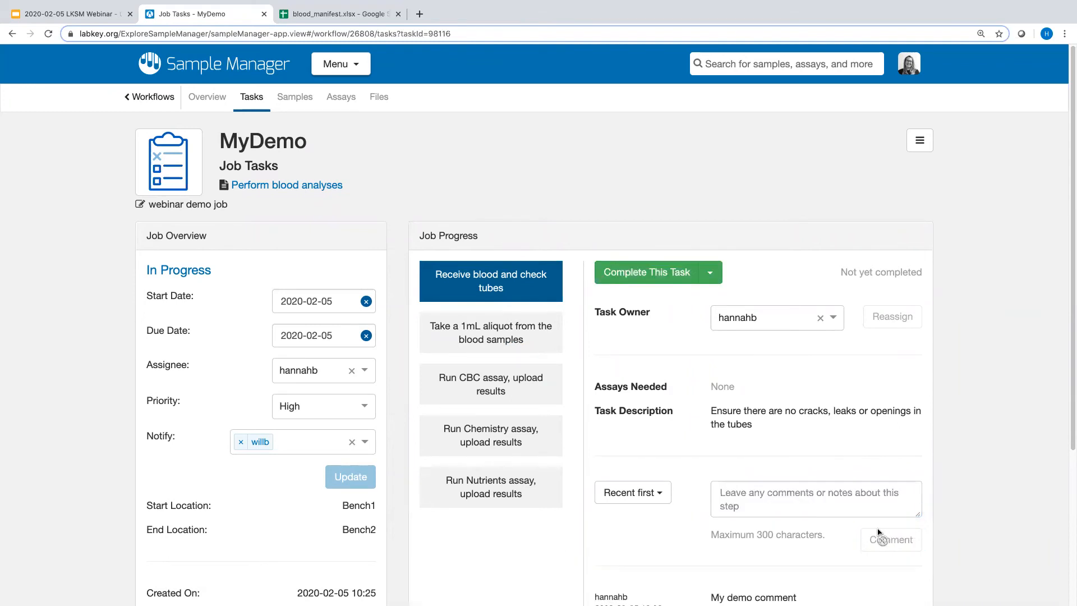
Step: Complete the task "Receive blood and check tubes", then switch to the second team member's browser window and refresh that dashboard
click(654, 267)
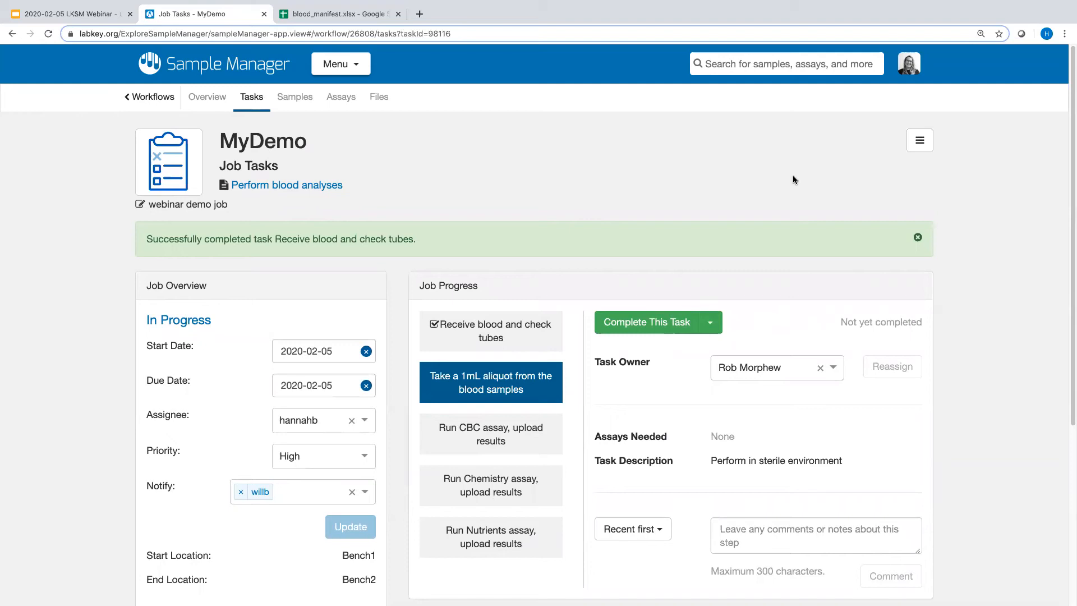
mouse_move(547, 2)
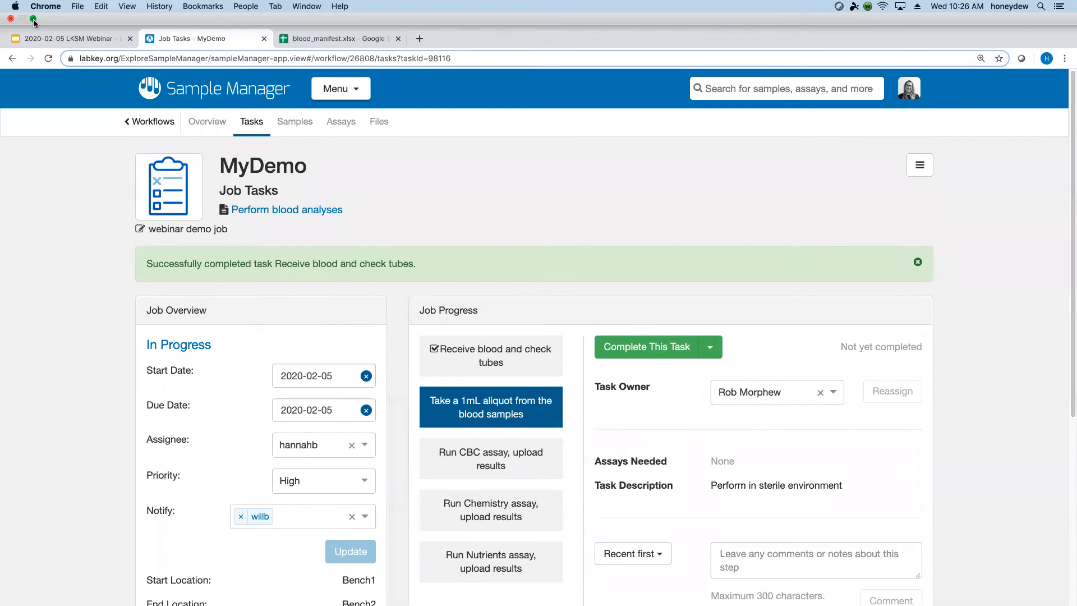
click(33, 21)
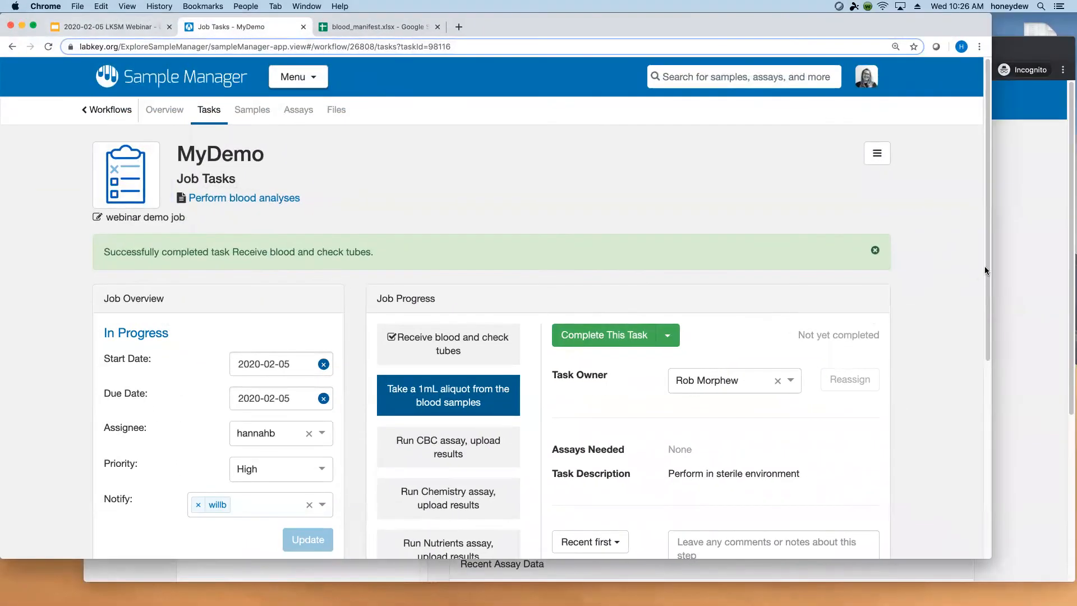
click(1013, 256)
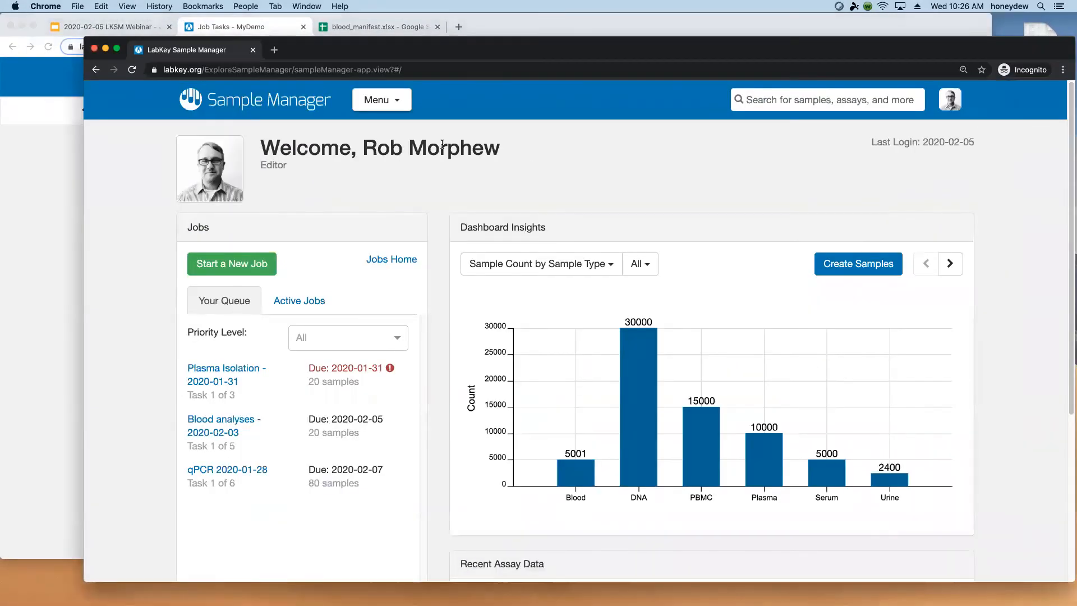
click(139, 70)
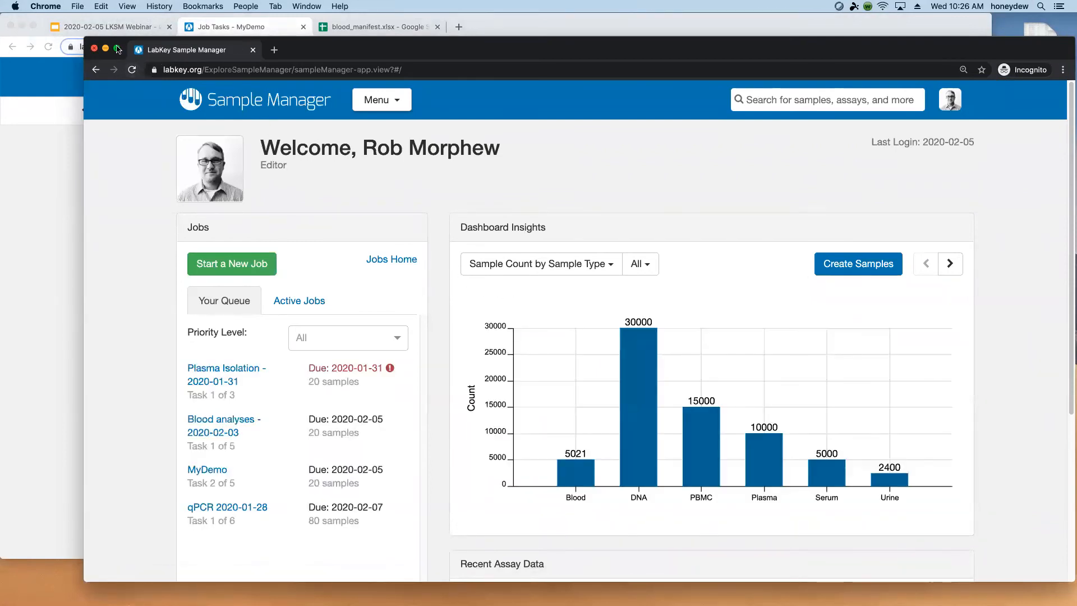
click(118, 50)
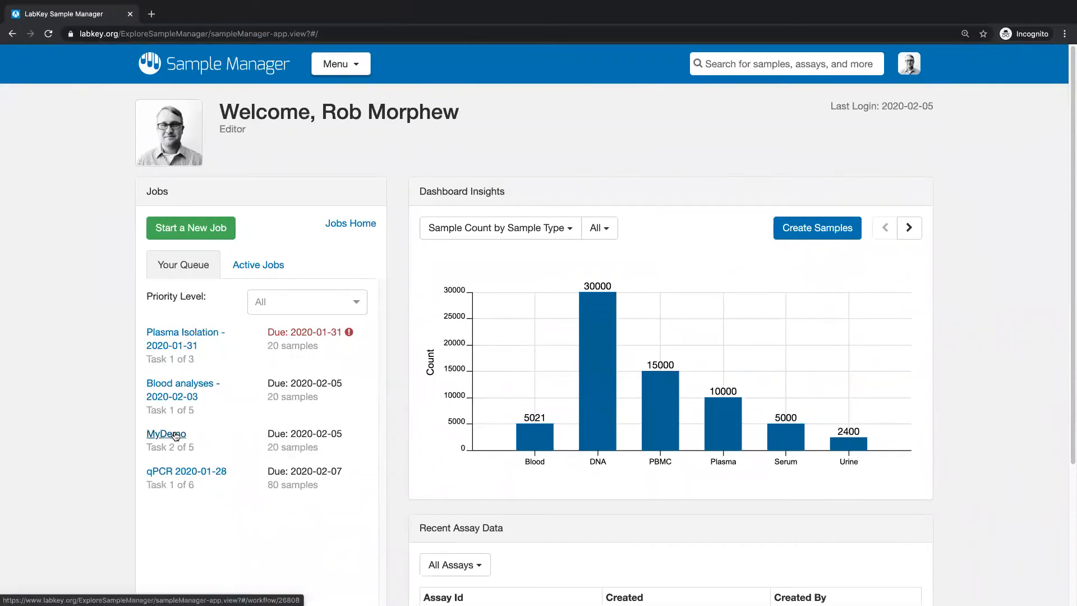
Step: Complete the MyDemo job's current 1mL aliquot task and open the data import for its CBC assay task
click(176, 436)
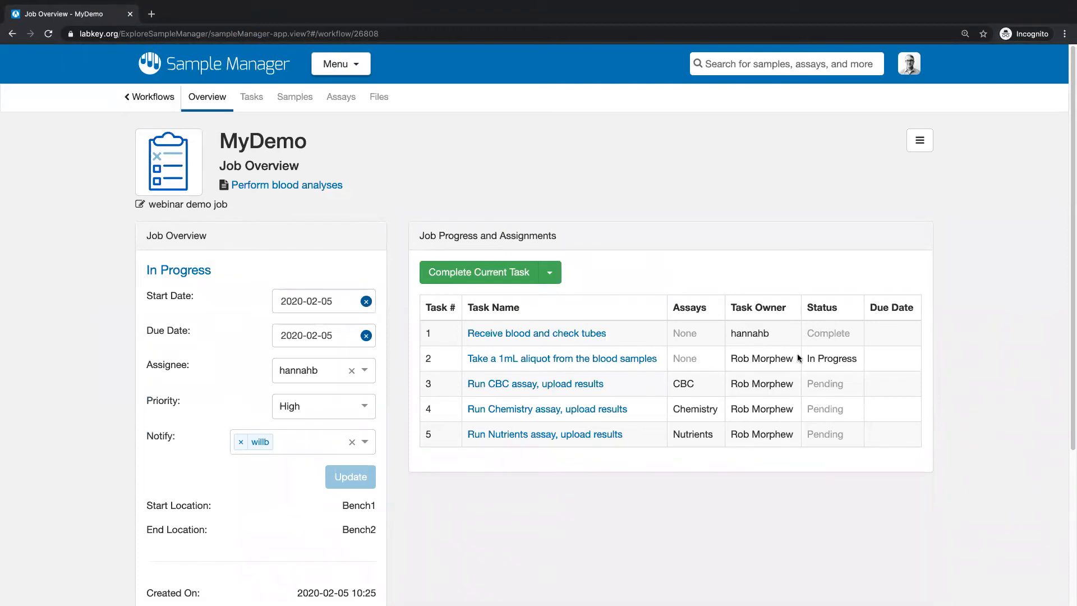
click(480, 271)
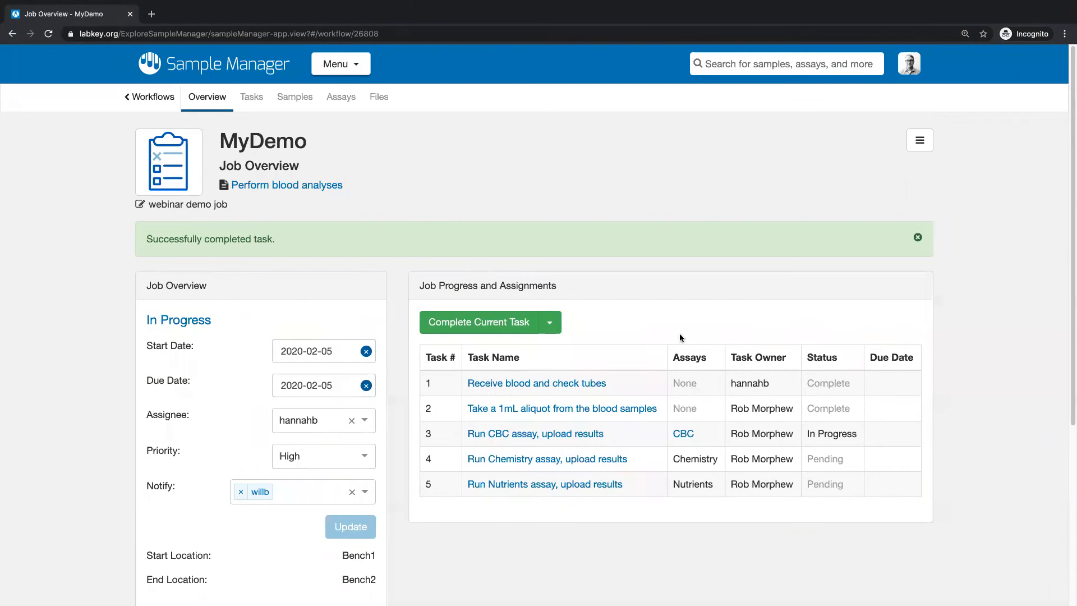
click(559, 435)
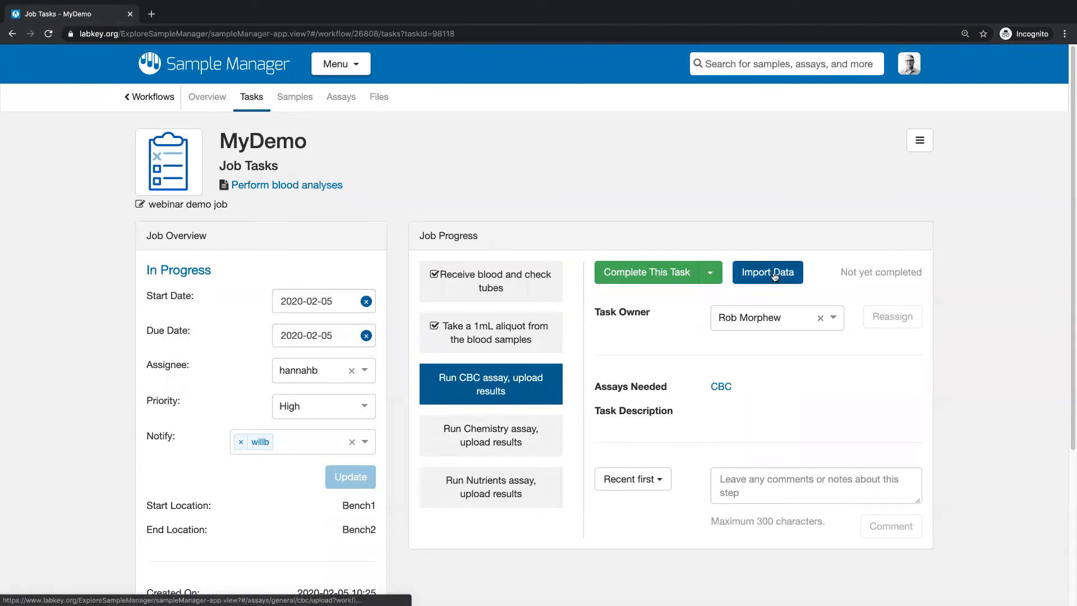
click(774, 274)
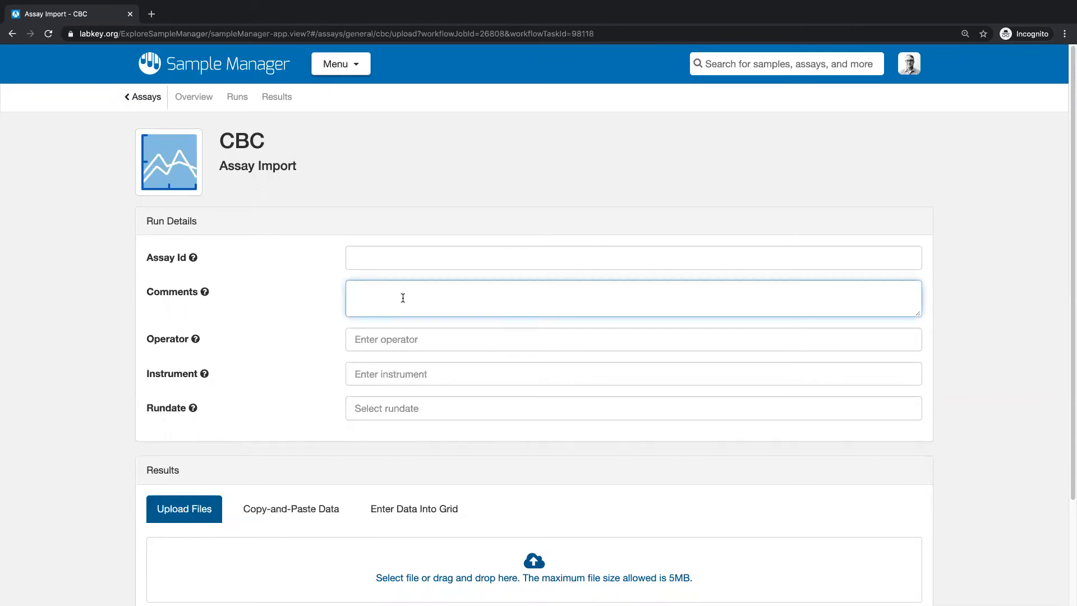
Step: Fill in the CBC run details with a webinar comment, the operator's username, instrument INS-02 and rundate 2020-02-05
text(hannah's webinar)
click(398, 335)
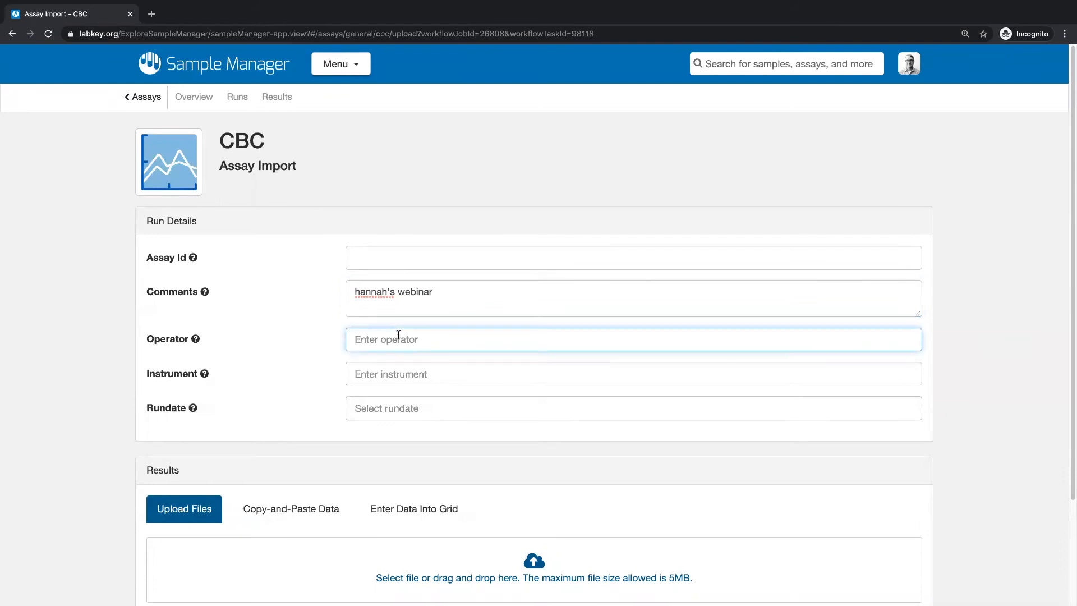
scroll(504, 345, down, 1)
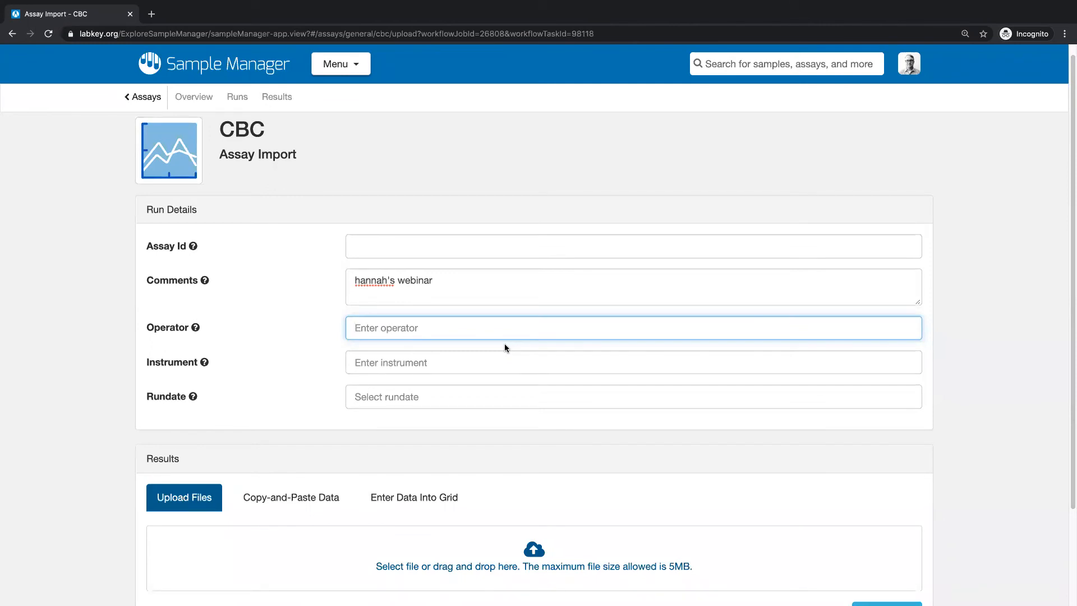
text(robm)
key(Tab)
text(INS-02)
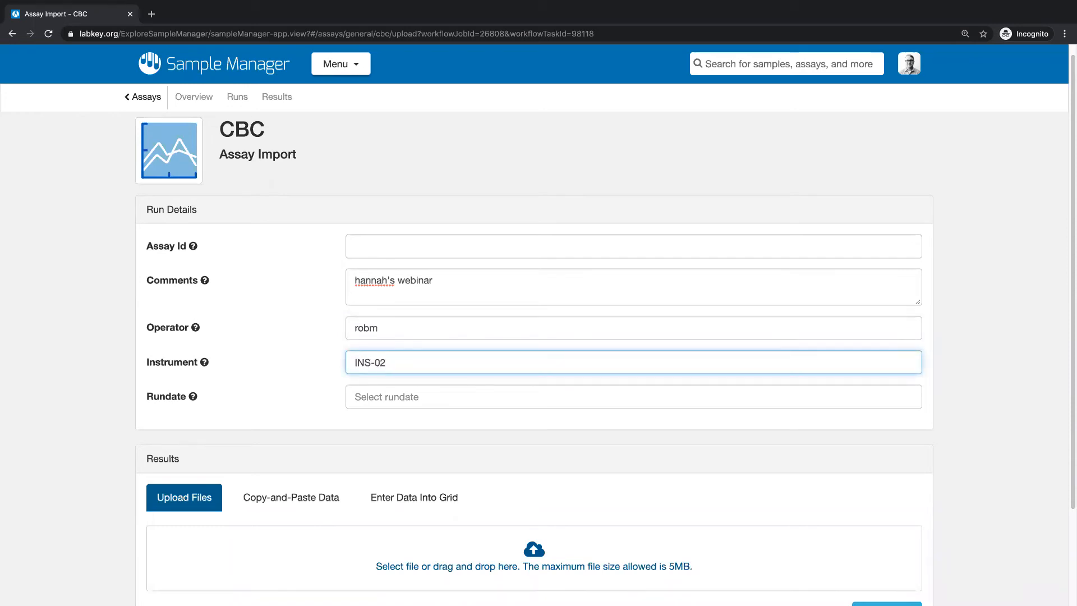
key(Tab)
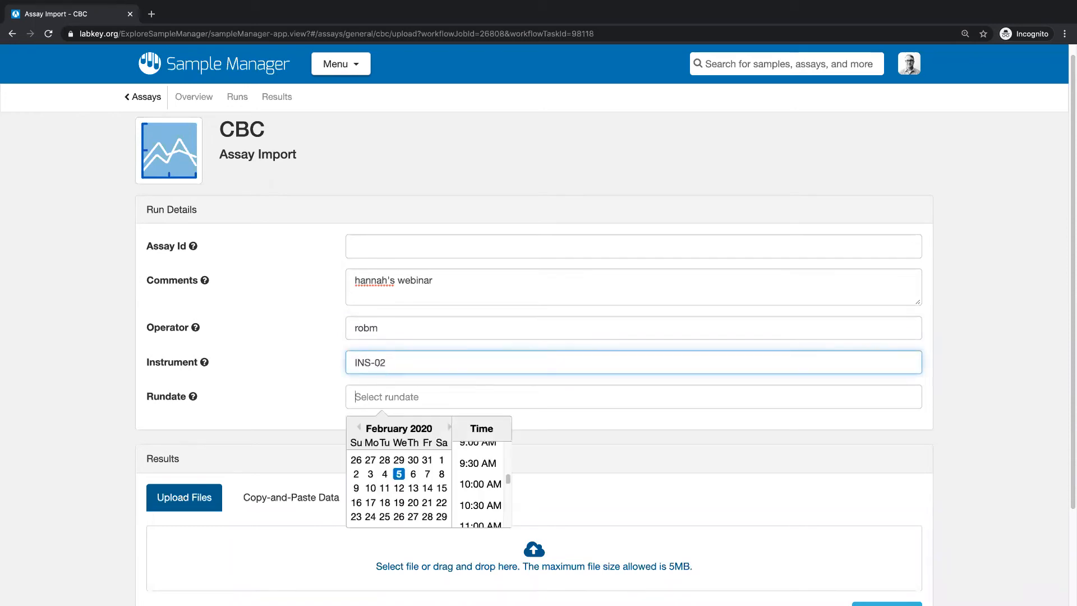
click(399, 474)
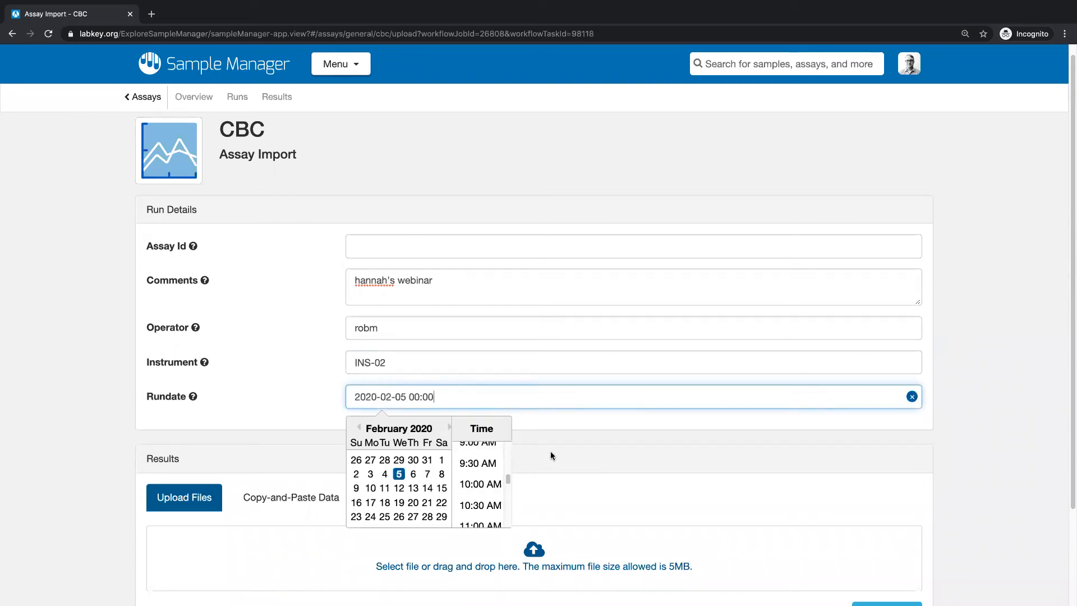
click(565, 452)
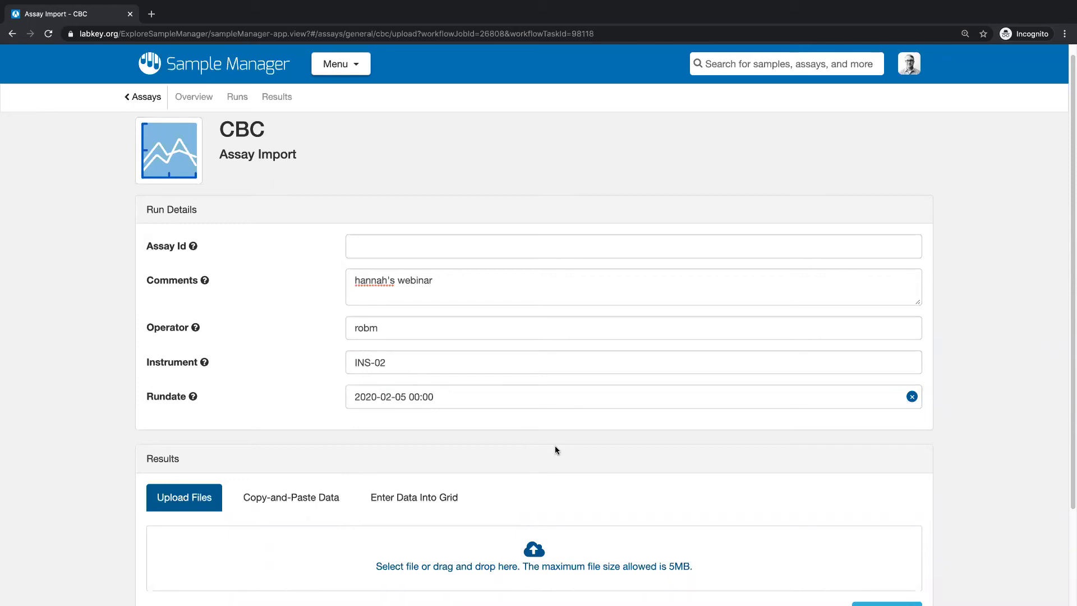
Step: Attach CBC_run.xlsx from the Desktop as the results file and try to import the CBC run
scroll(560, 444, down, 2)
scroll(567, 429, down, 1)
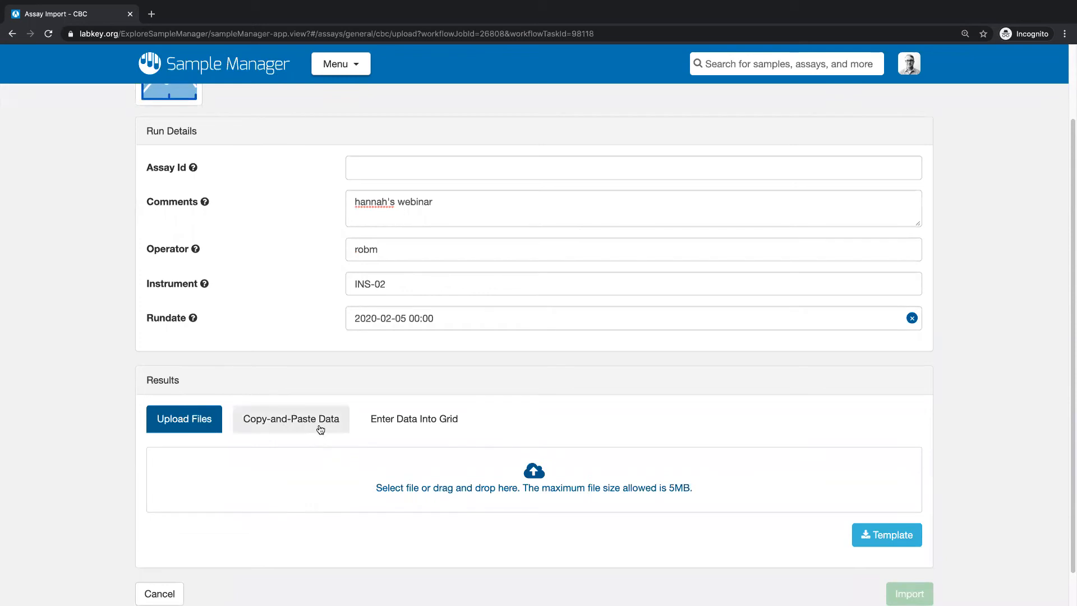
click(476, 480)
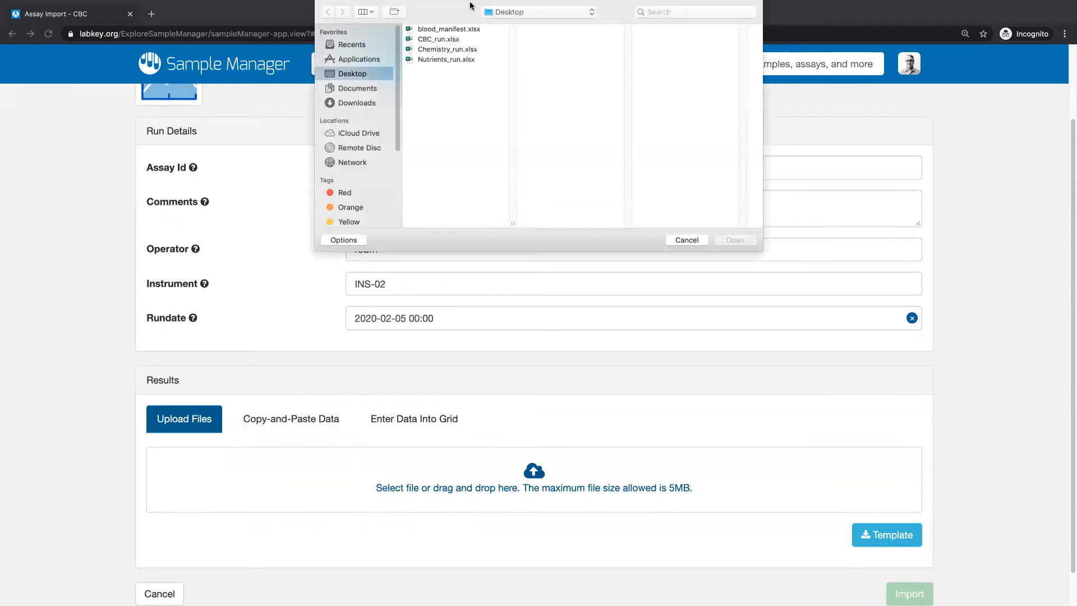
click(446, 44)
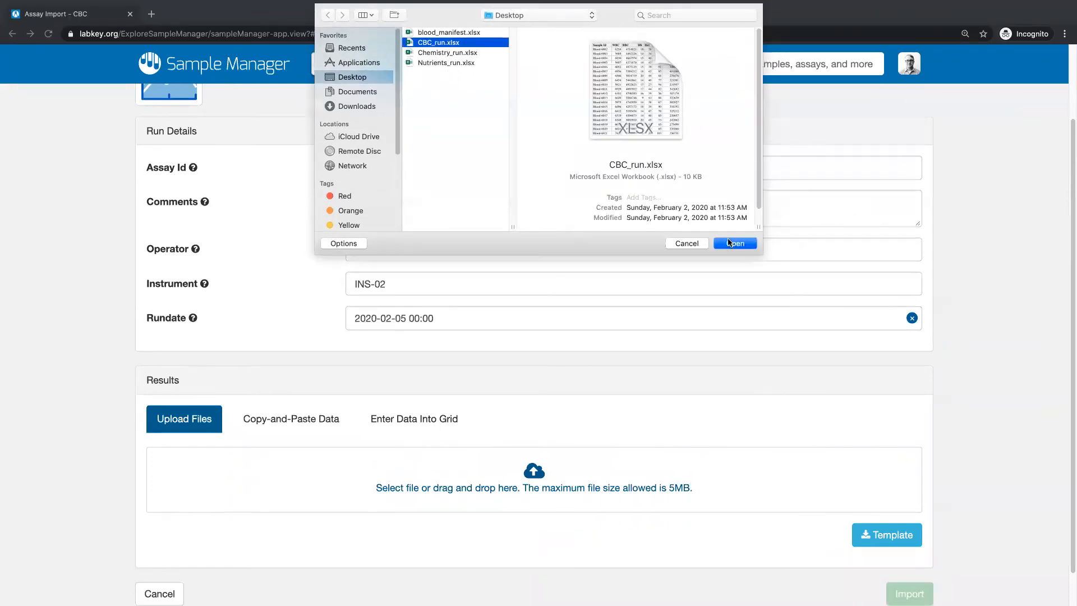
click(734, 243)
scroll(870, 475, down, 3)
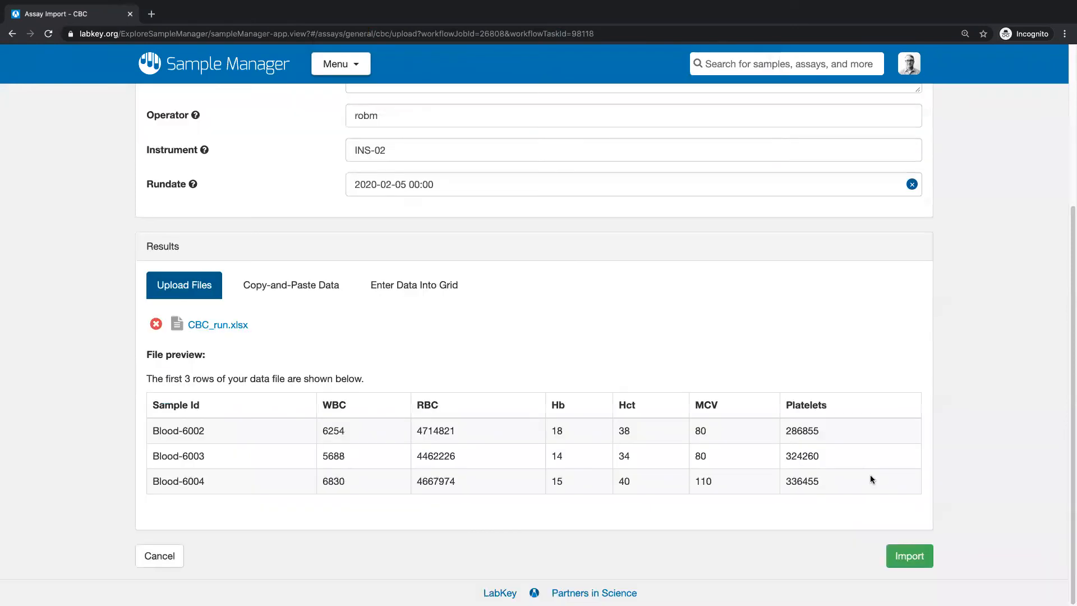
click(906, 555)
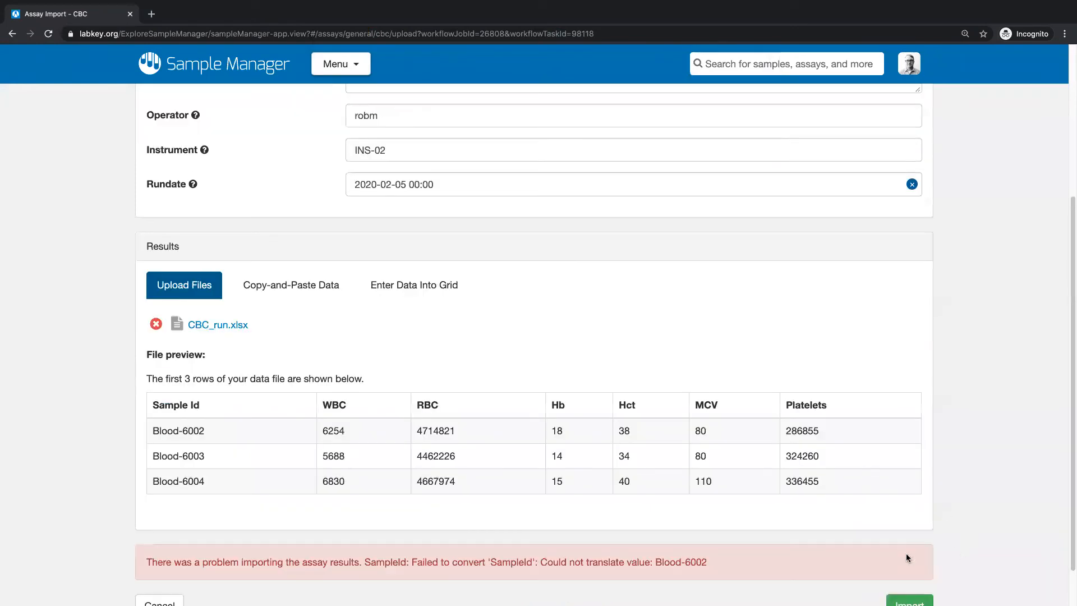
Step: Compare the import error with the first Sample Id in the file preview and cancel the CBC import
scroll(906, 552, down, 1)
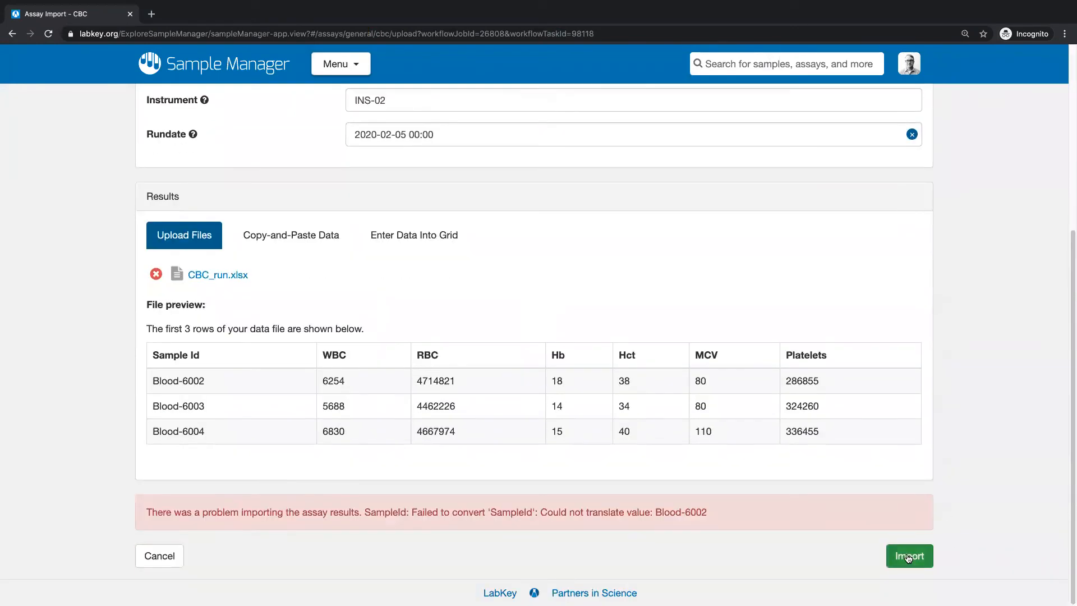
drag(722, 513, 536, 522)
click(554, 512)
drag(214, 380, 150, 378)
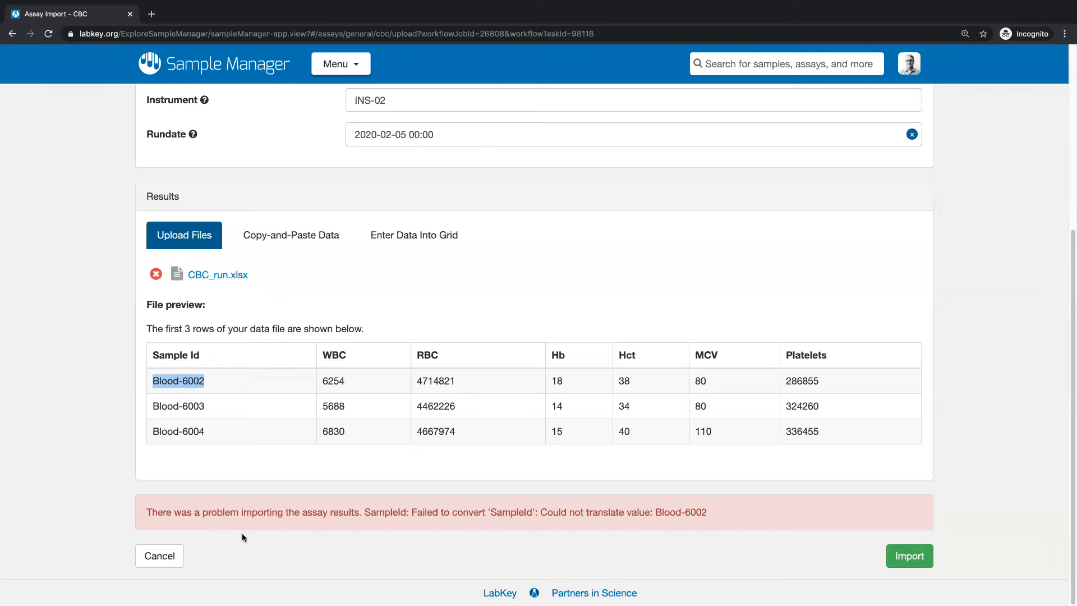
click(169, 556)
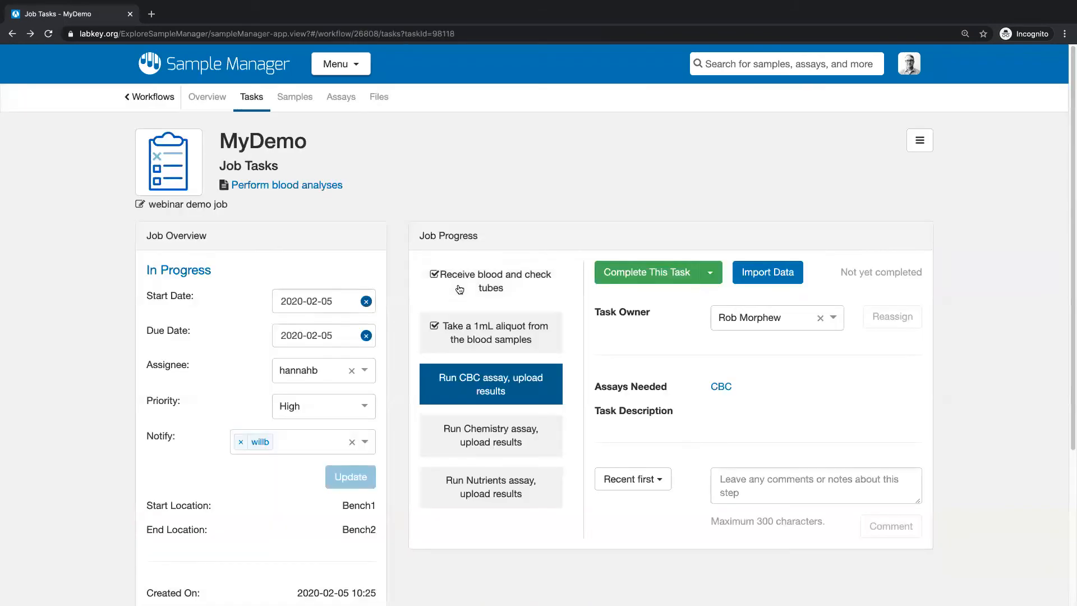
Step: Switch back to the administrator's browser window and reload the MyDemo job's tasks
mouse_move(44, 20)
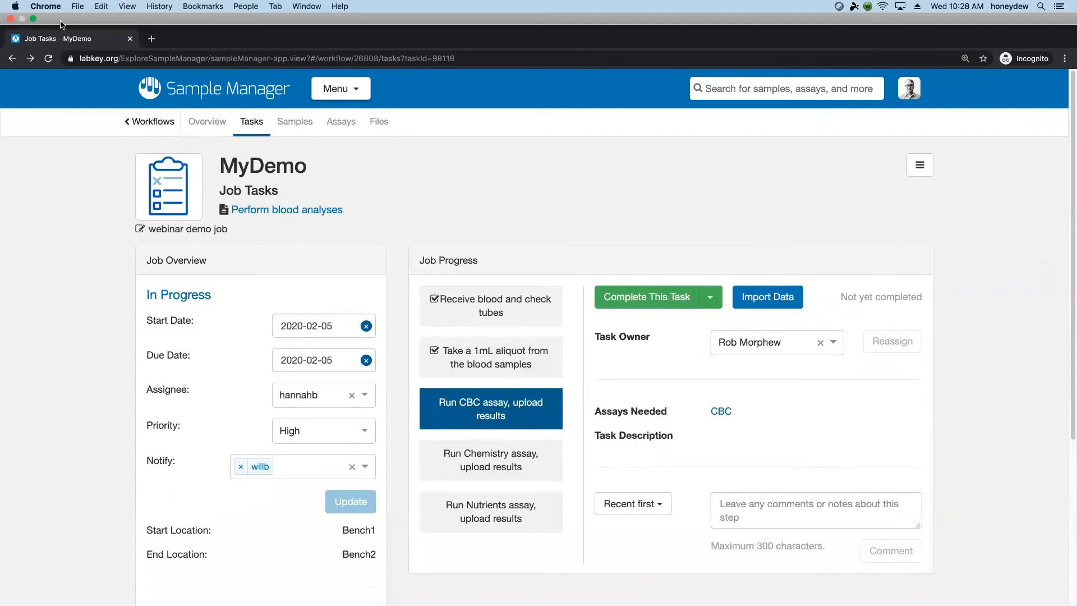
click(34, 19)
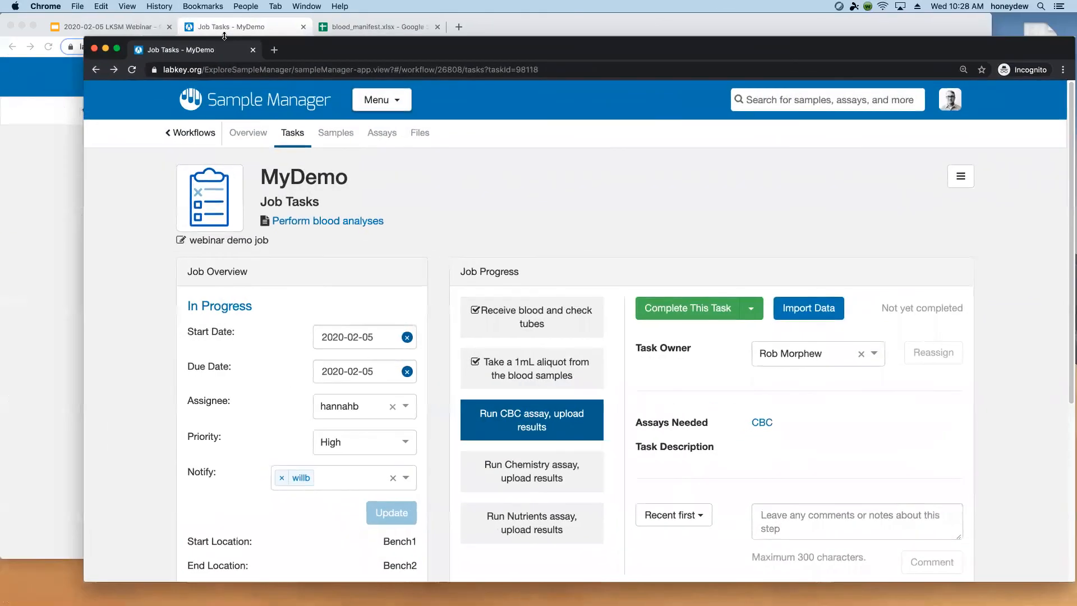
click(261, 25)
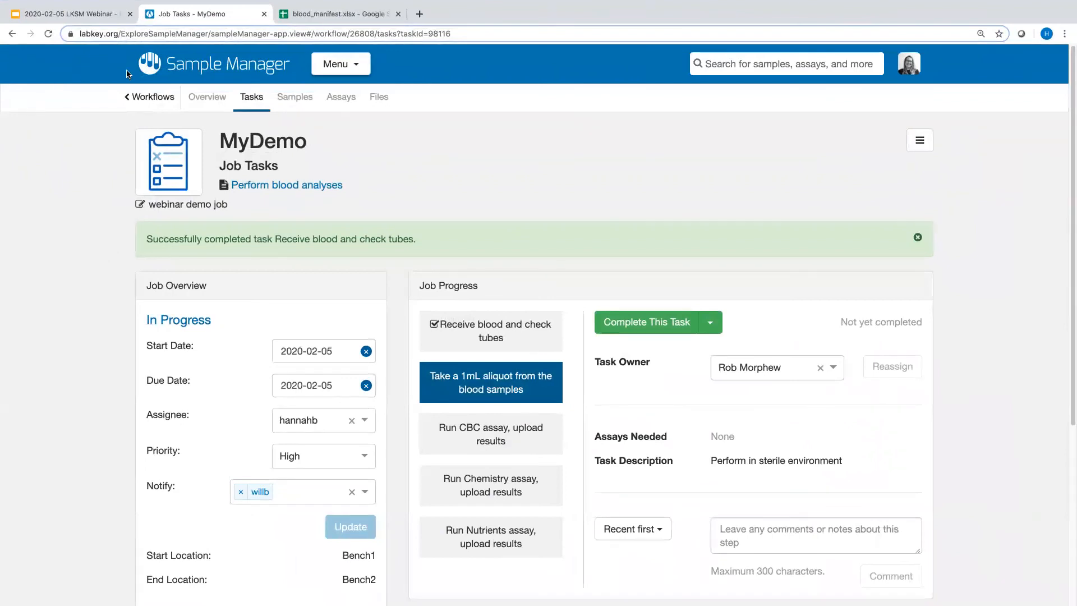
key(super+r)
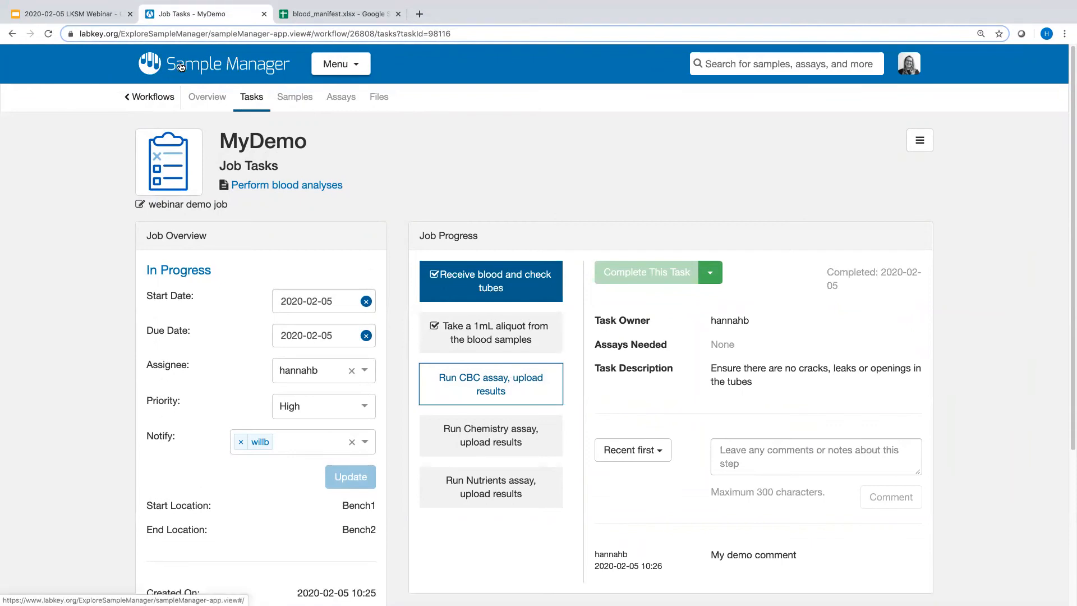
Step: Go back to the dashboard, open the CBC assay overview and look through its list of runs
click(180, 67)
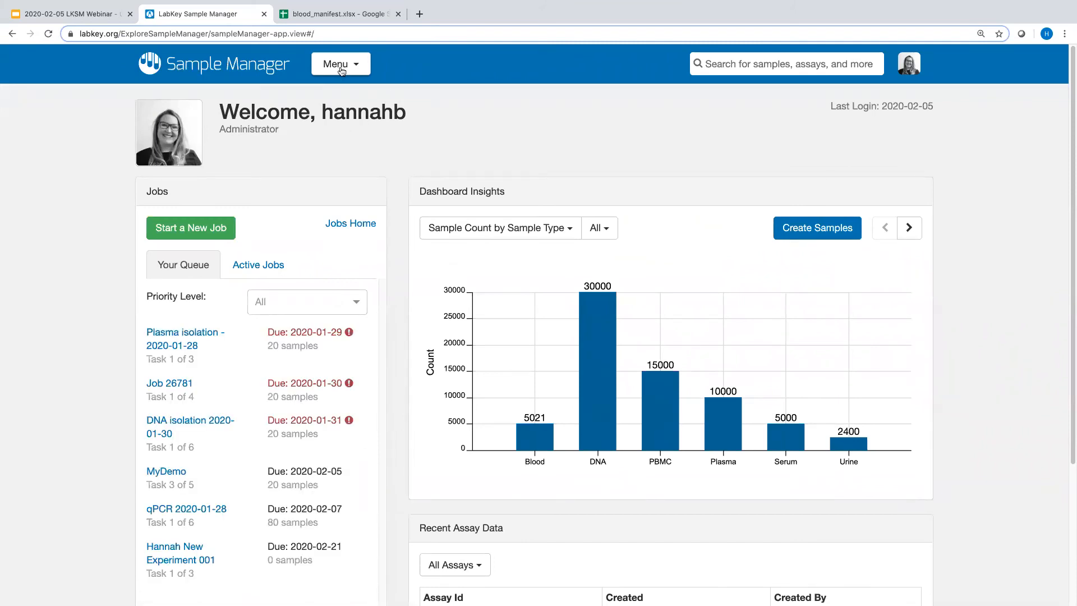
click(366, 66)
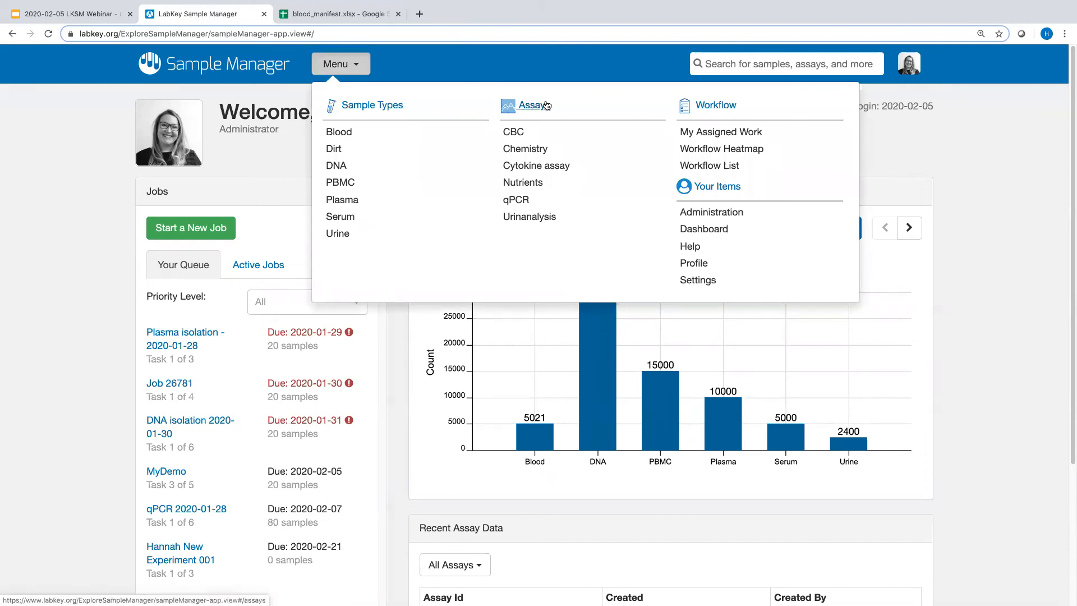
click(517, 134)
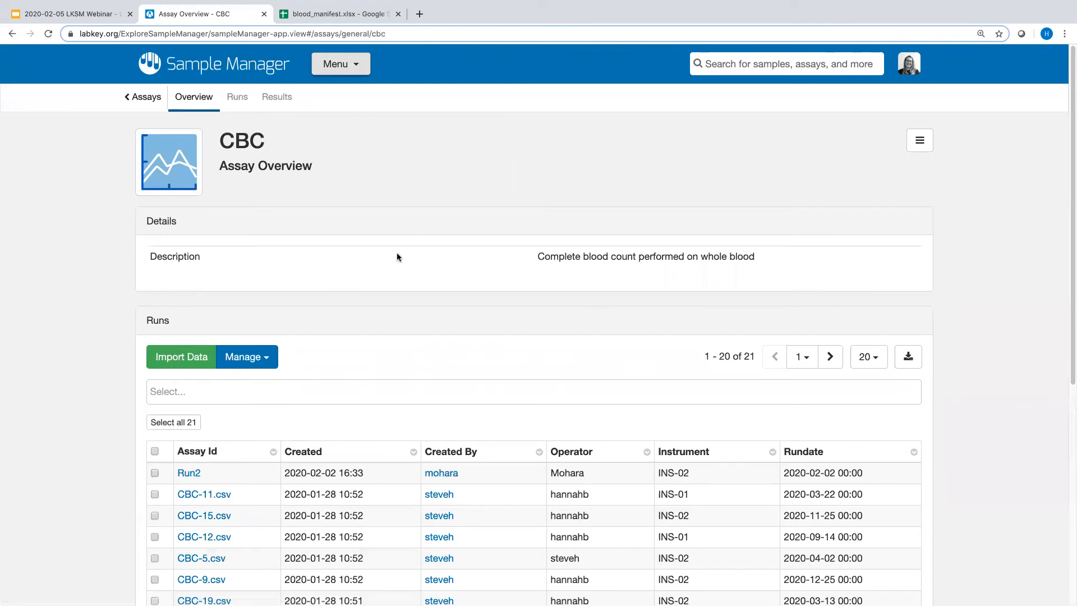
scroll(409, 260, down, 1)
scroll(409, 259, down, 5)
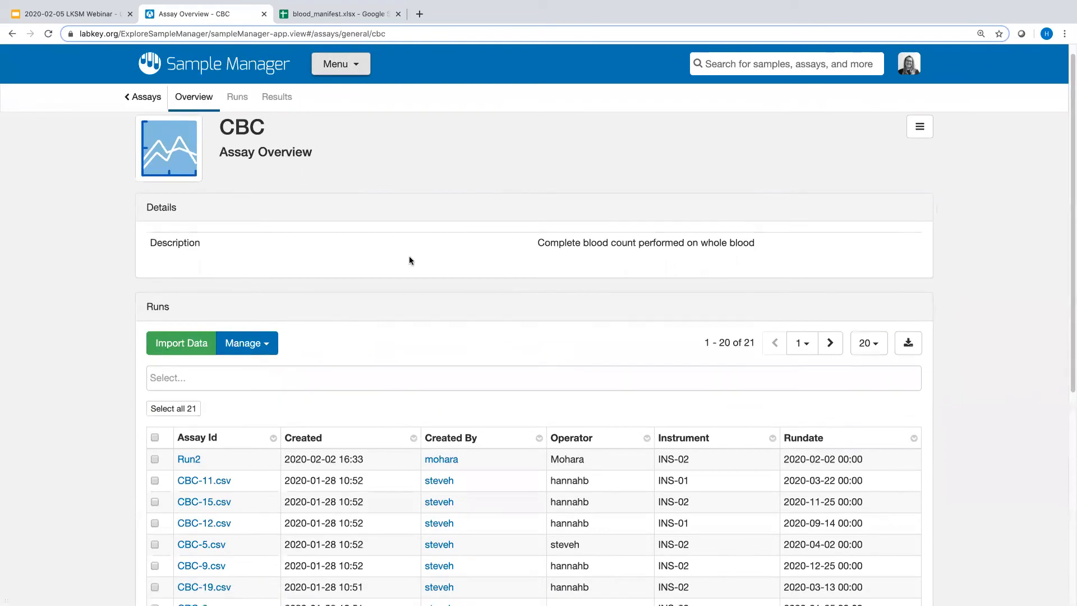
scroll(409, 260, down, 1)
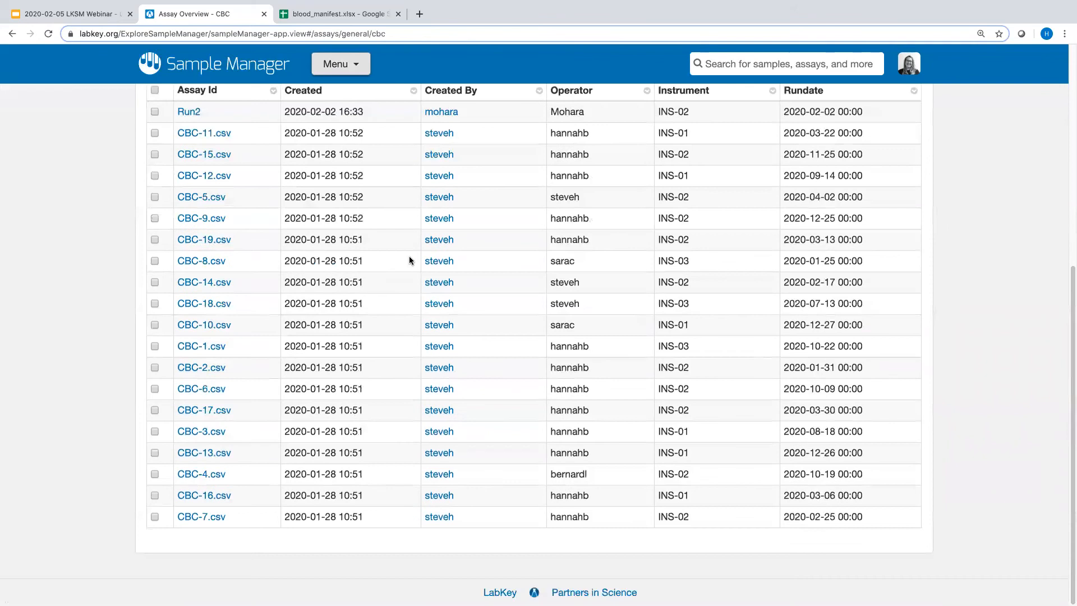
scroll(409, 260, up, 7)
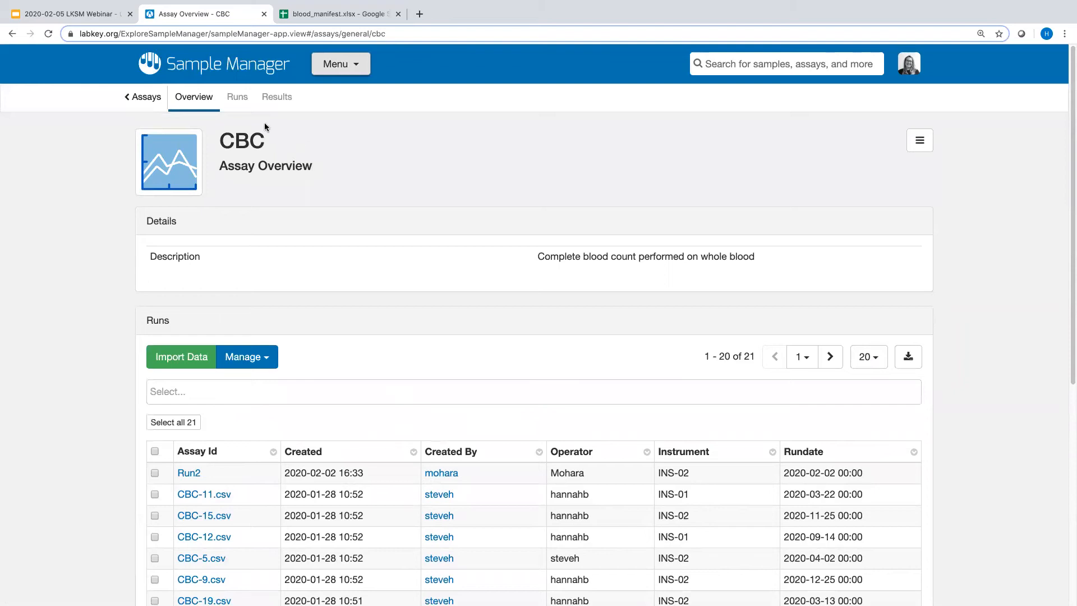
Step: Open the CBC assay results and view the filter, search and sort options for the grid
click(274, 100)
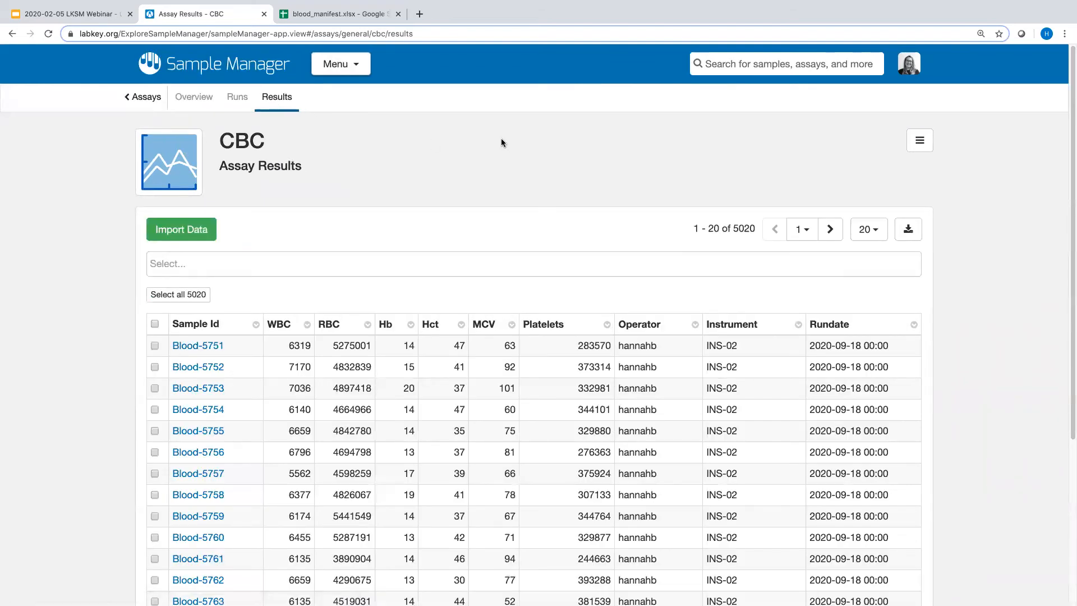
click(317, 263)
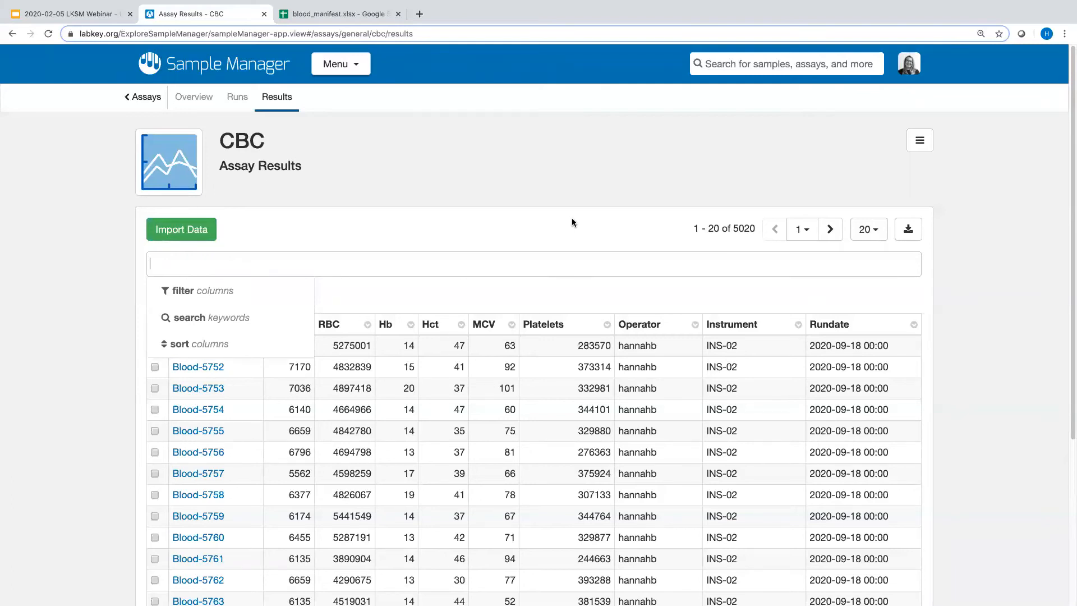
click(936, 242)
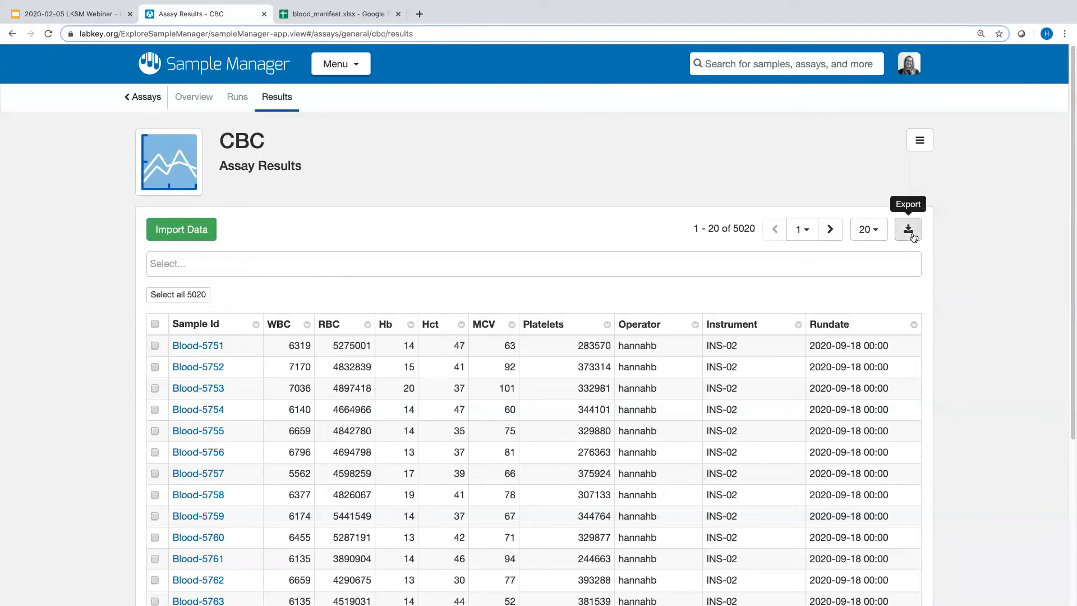